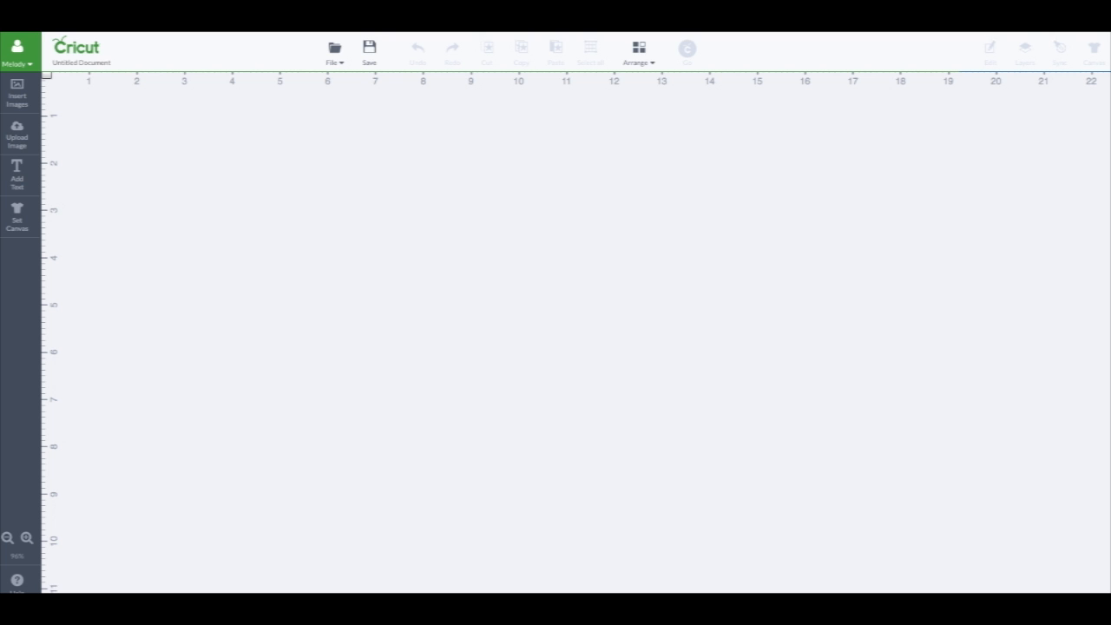
# Search your own image sets in the image library for "craft" and open the Cricut Craft Room Basics set.
pyautogui.click(18, 93)
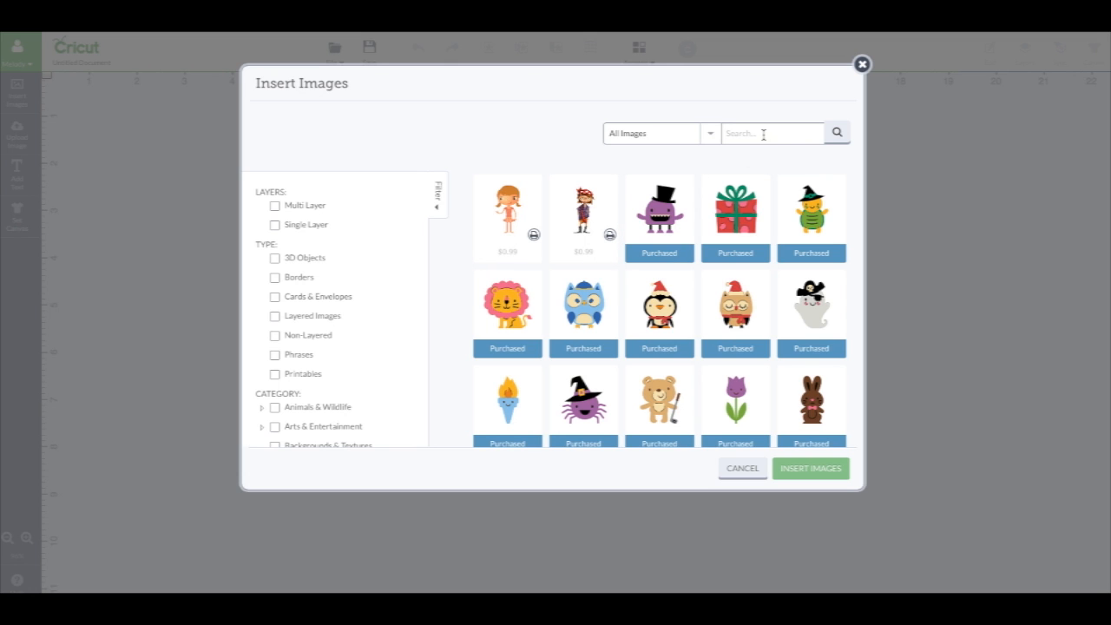
pyautogui.click(712, 135)
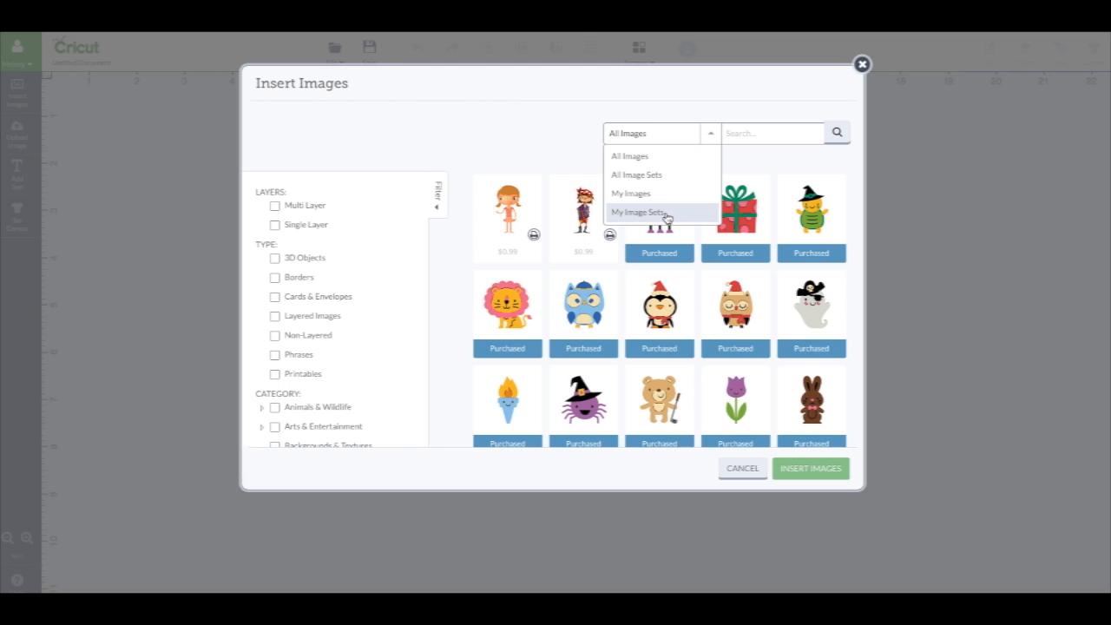
pyautogui.click(668, 215)
pyautogui.click(775, 134)
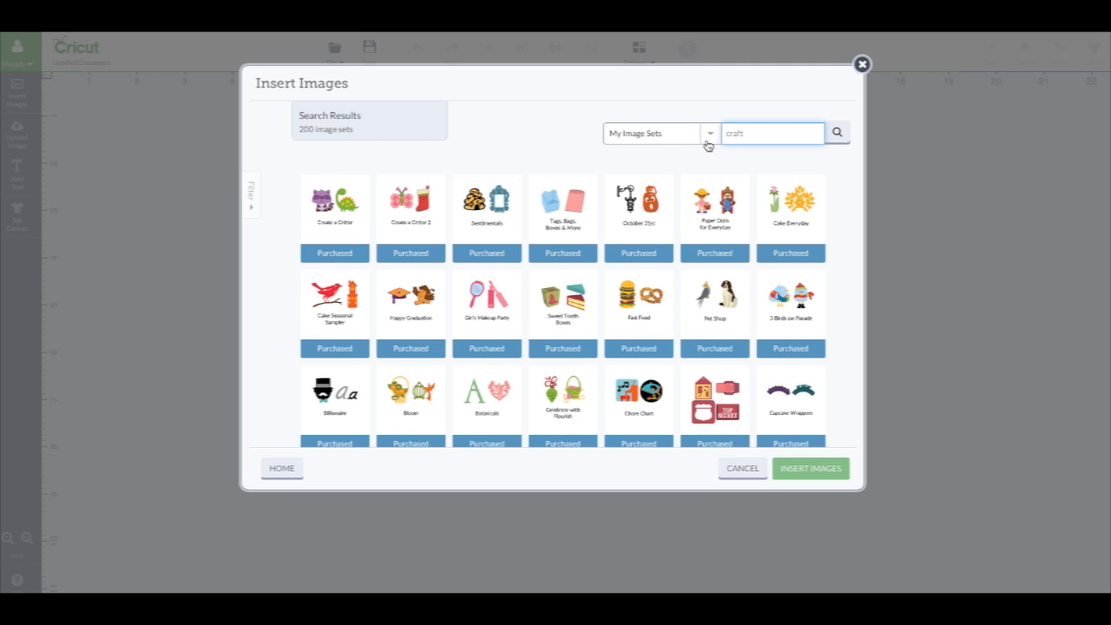
pyautogui.click(837, 135)
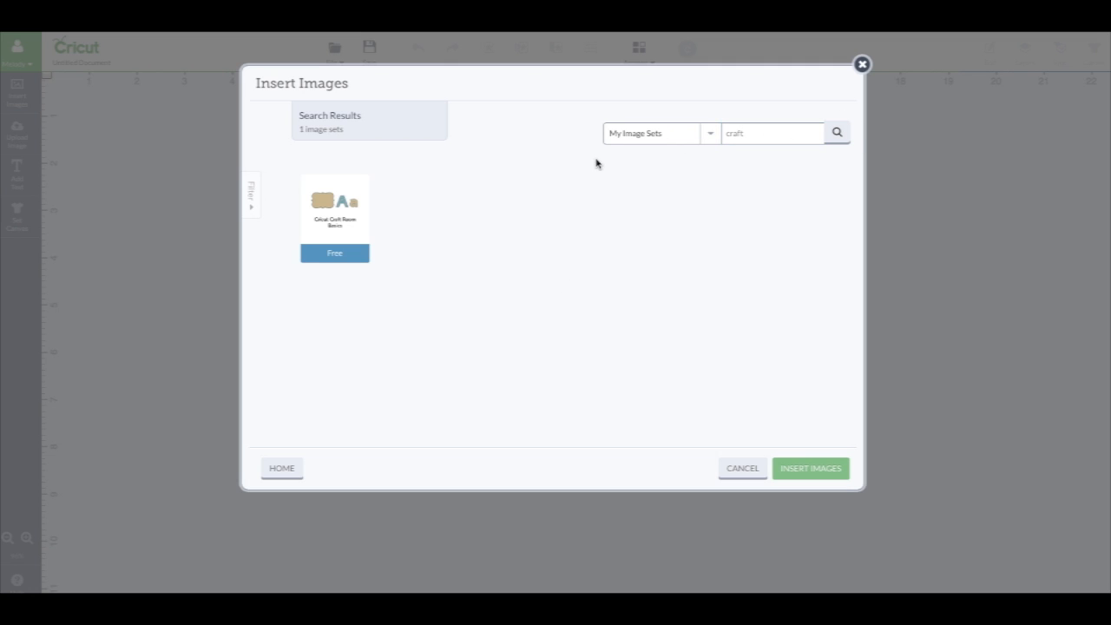
pyautogui.click(341, 238)
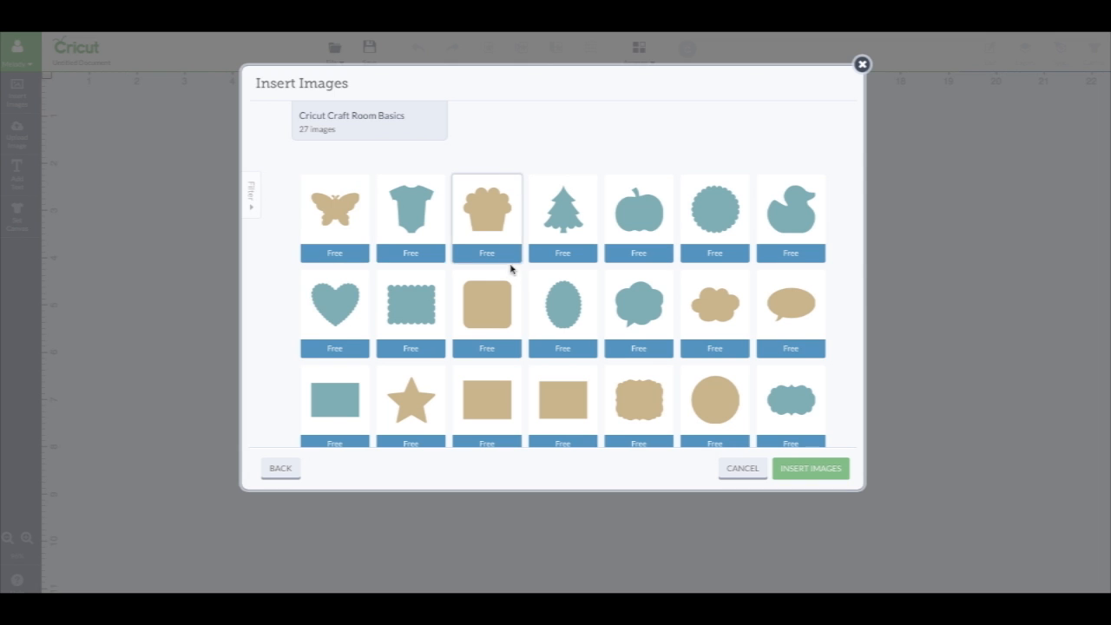
# Insert the tan rectangle, the pumpkin and the tan circle from the Cricut Craft Room Basics set onto the canvas.
pyautogui.scroll(-1, 509, 272)
pyautogui.scroll(-3, 509, 272)
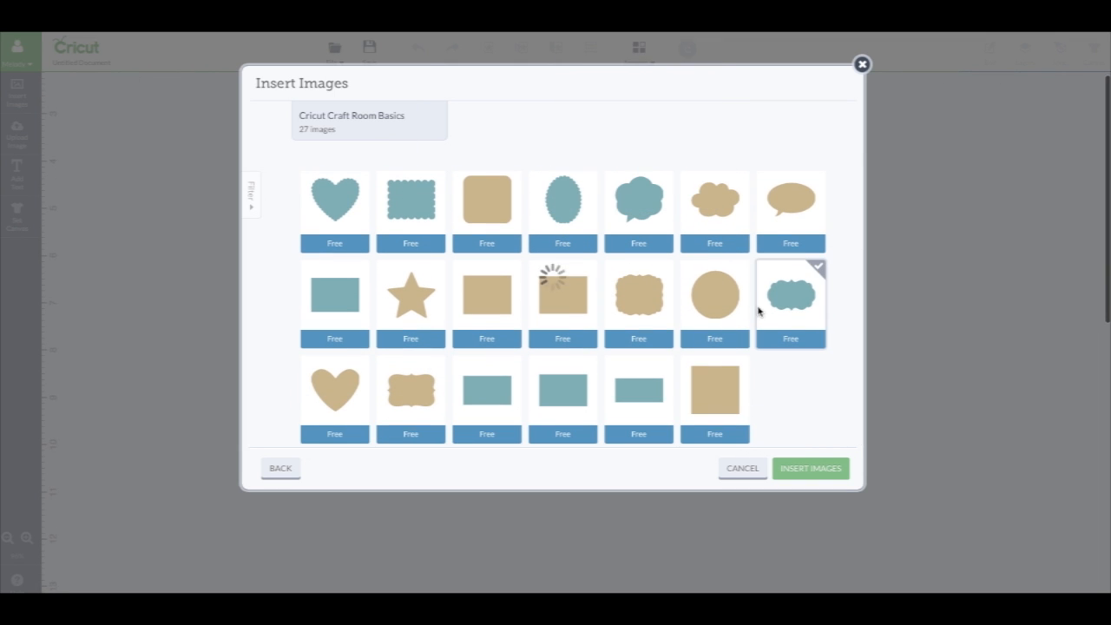
pyautogui.moveTo(838, 306)
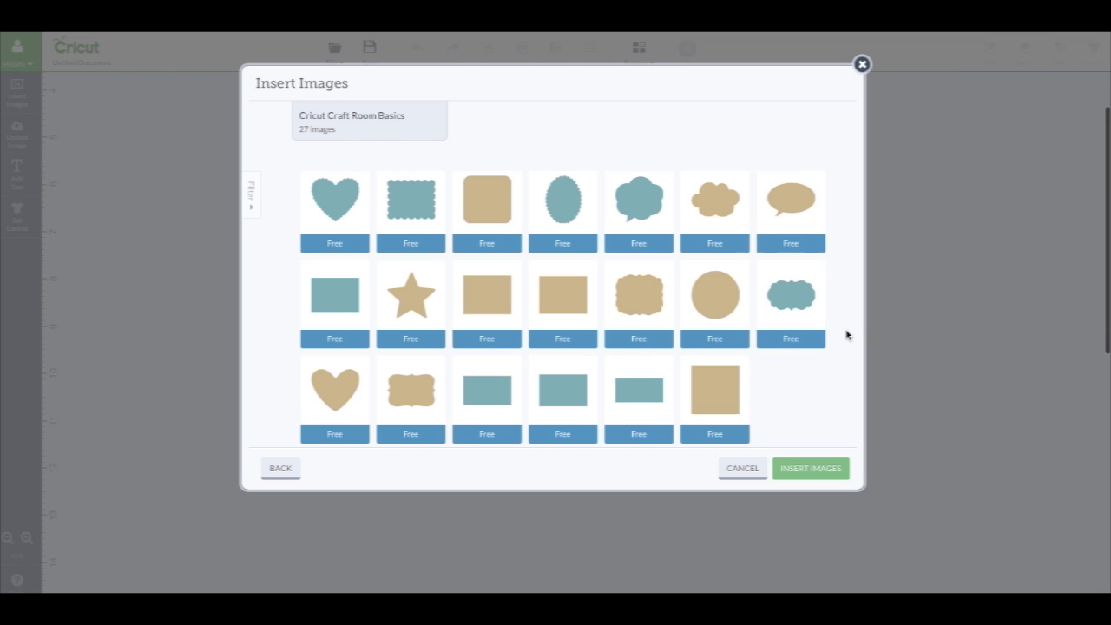
pyautogui.scroll(3, 847, 334)
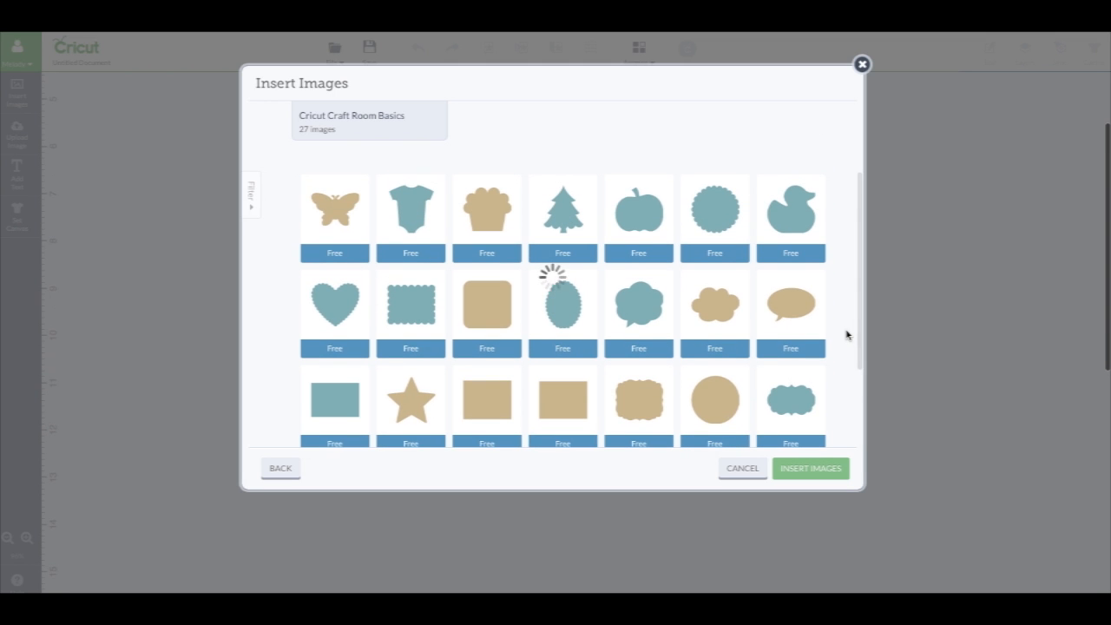
pyautogui.scroll(-1, 846, 335)
pyautogui.click(561, 337)
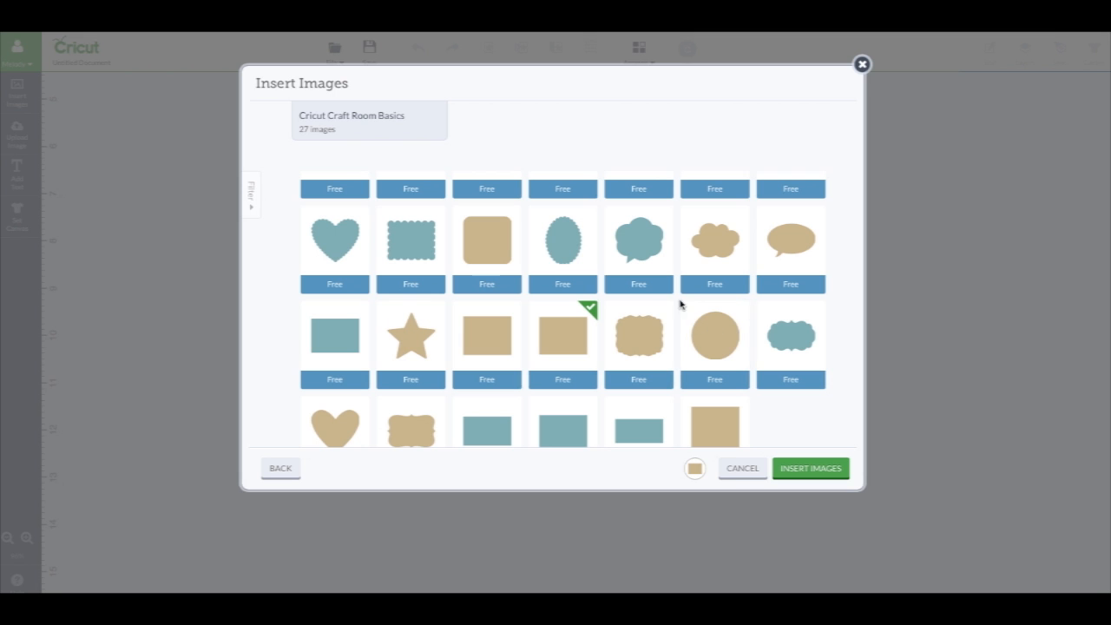
pyautogui.scroll(2, 835, 293)
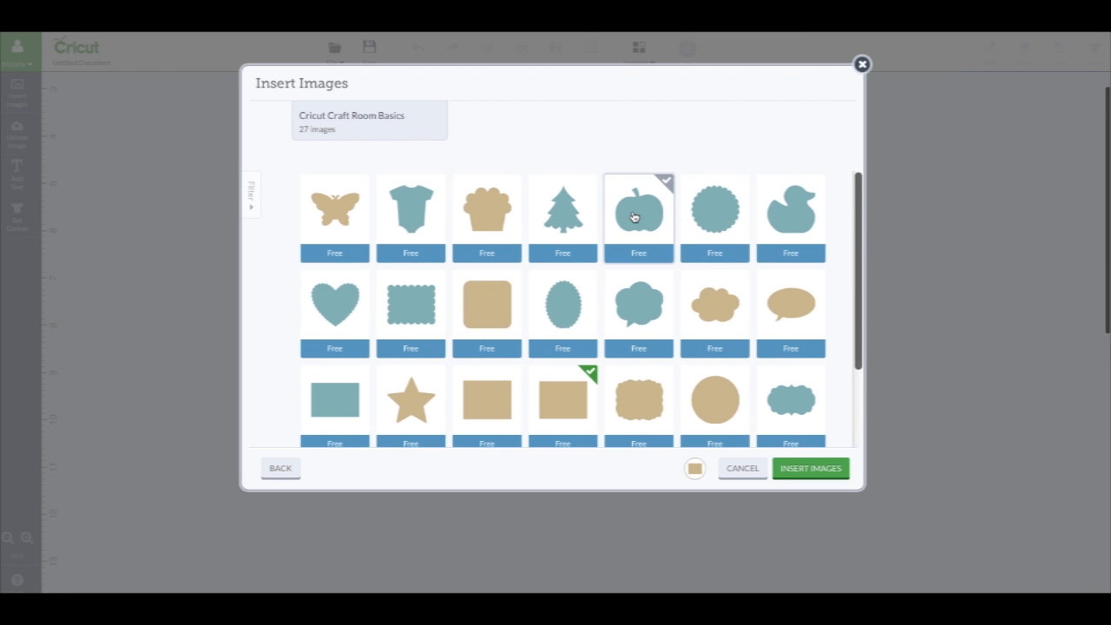
pyautogui.click(633, 217)
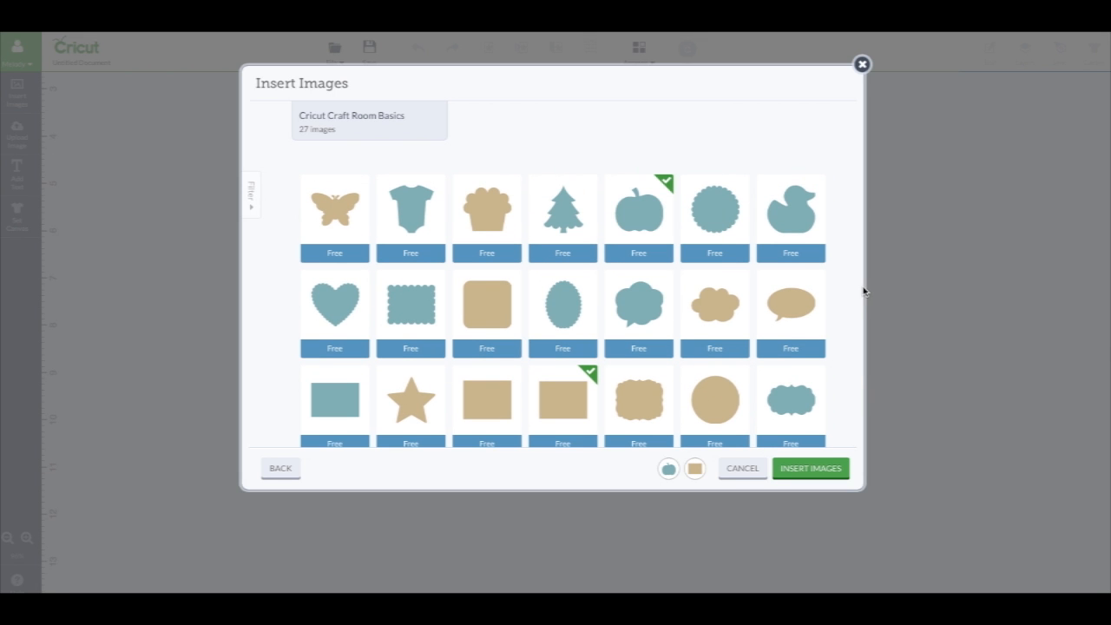
pyautogui.scroll(-2, 850, 297)
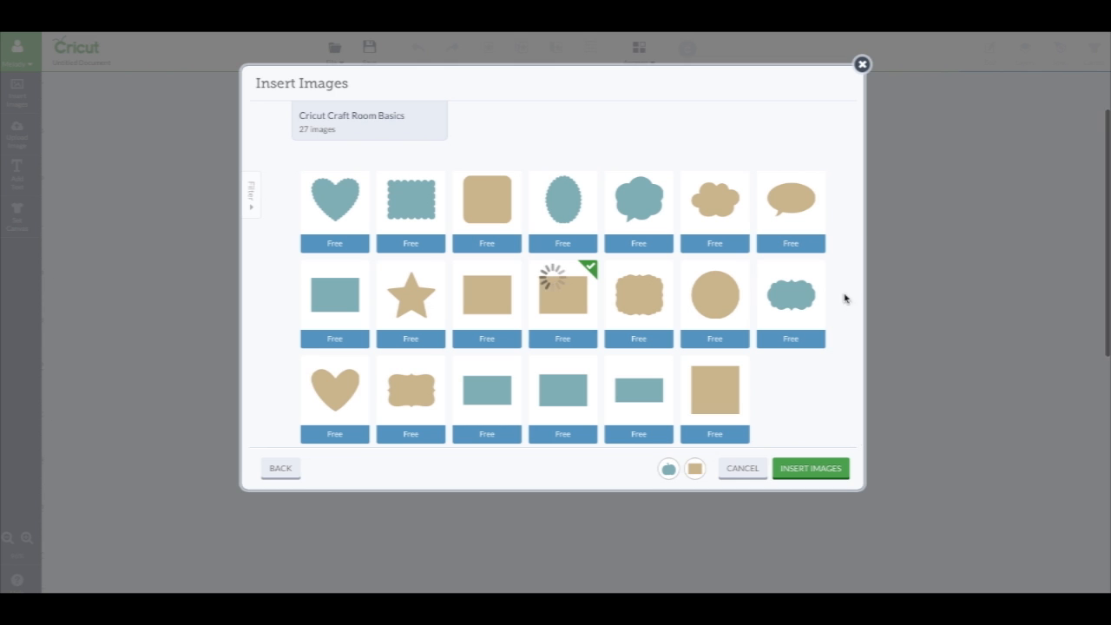
pyautogui.click(727, 296)
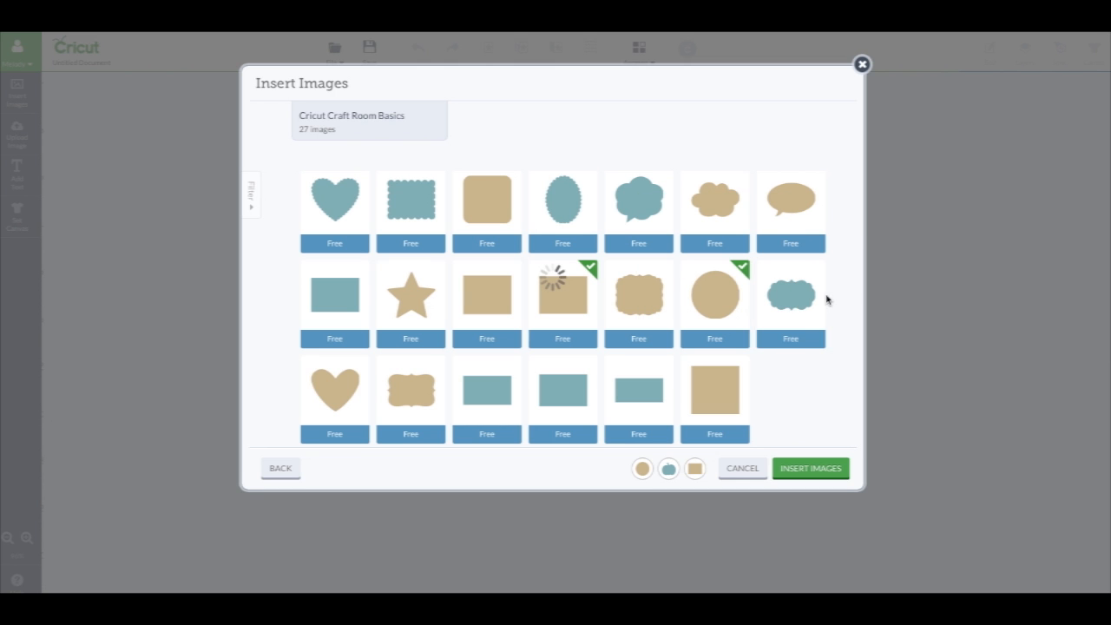
pyautogui.scroll(2, 849, 290)
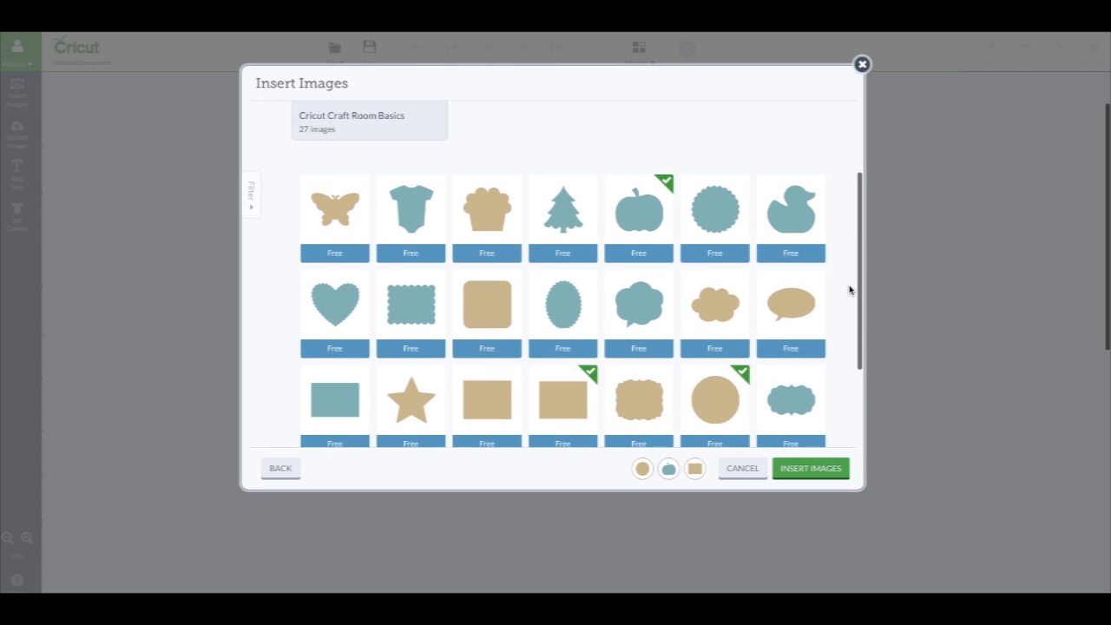
pyautogui.scroll(-2, 850, 290)
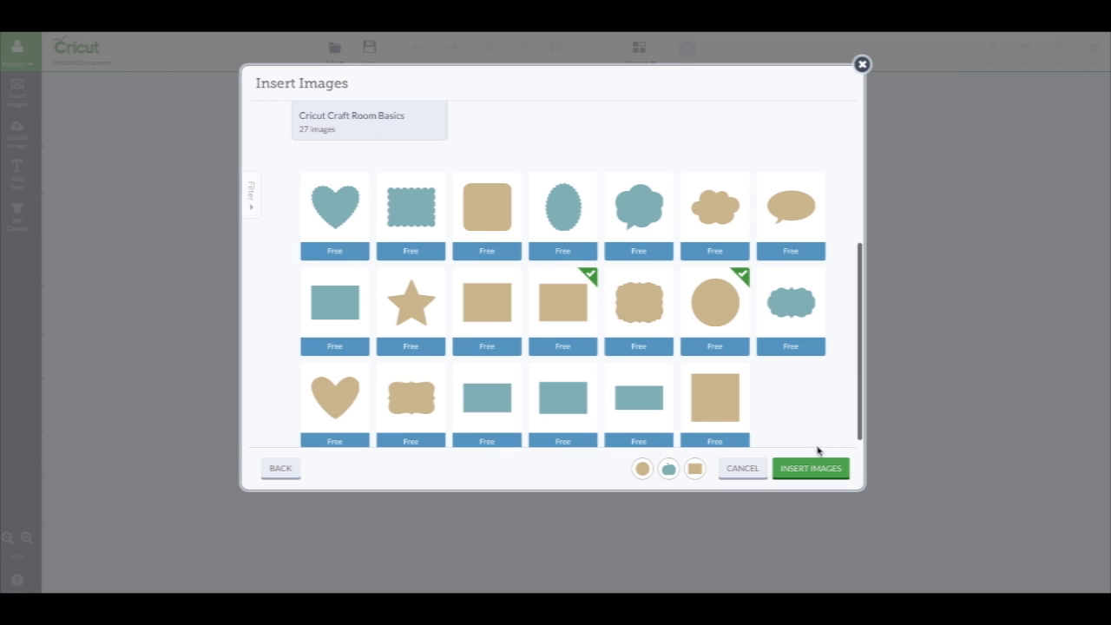
pyautogui.click(810, 468)
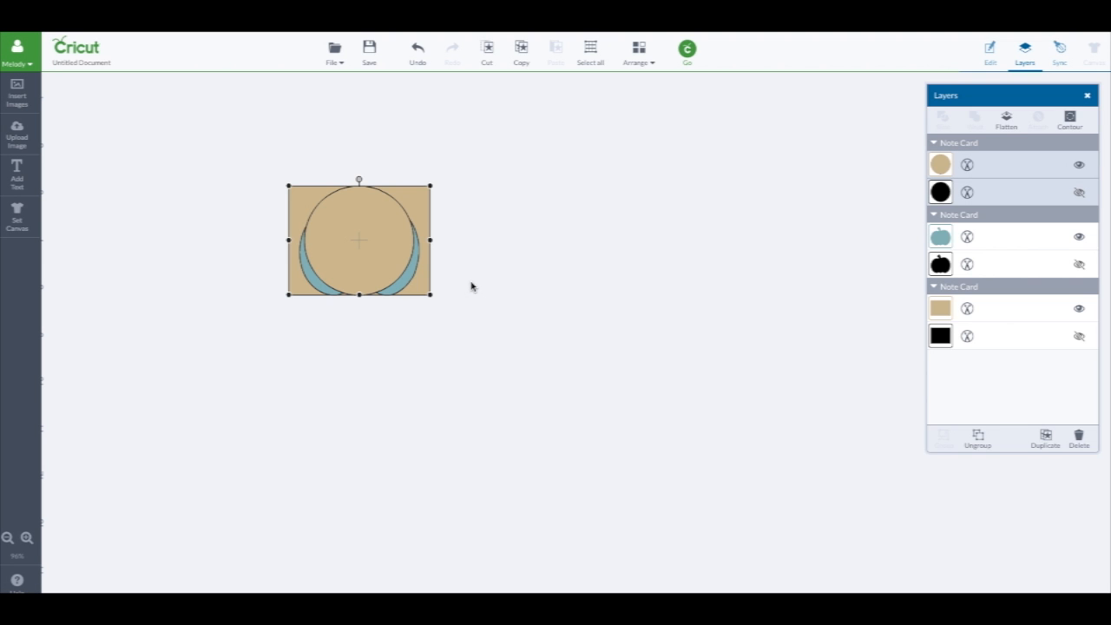
# Separate the stacked circle and pumpkin from the rectangle, and bring the layer list closer to the shapes.
pyautogui.moveTo(370, 249); pyautogui.dragTo(565, 216)
pyautogui.moveTo(374, 268); pyautogui.dragTo(193, 332)
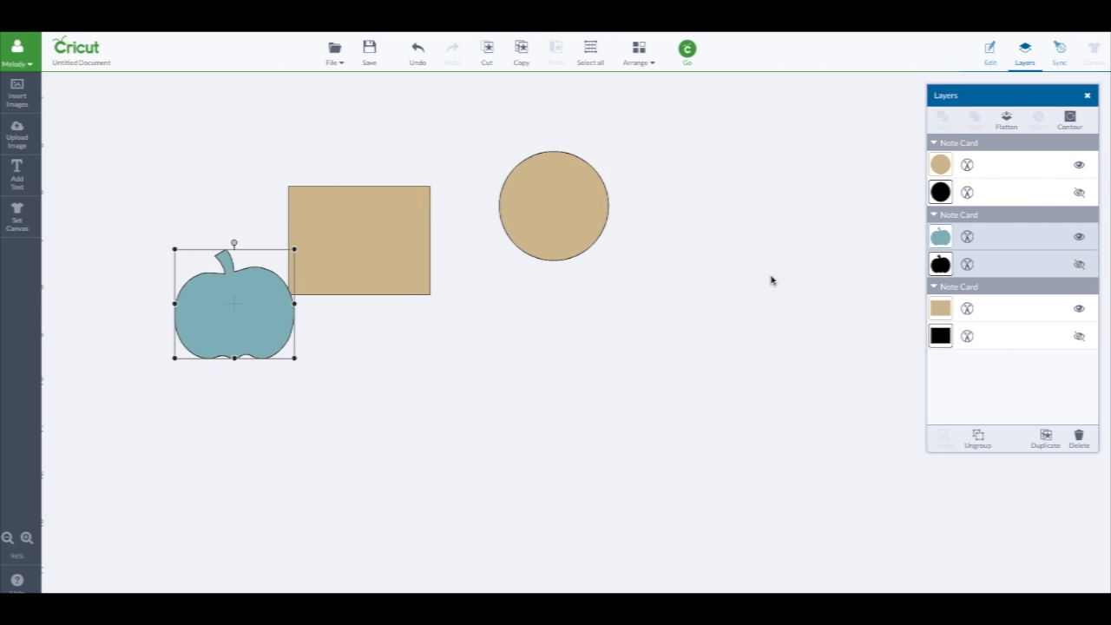
pyautogui.moveTo(991, 96); pyautogui.dragTo(750, 115)
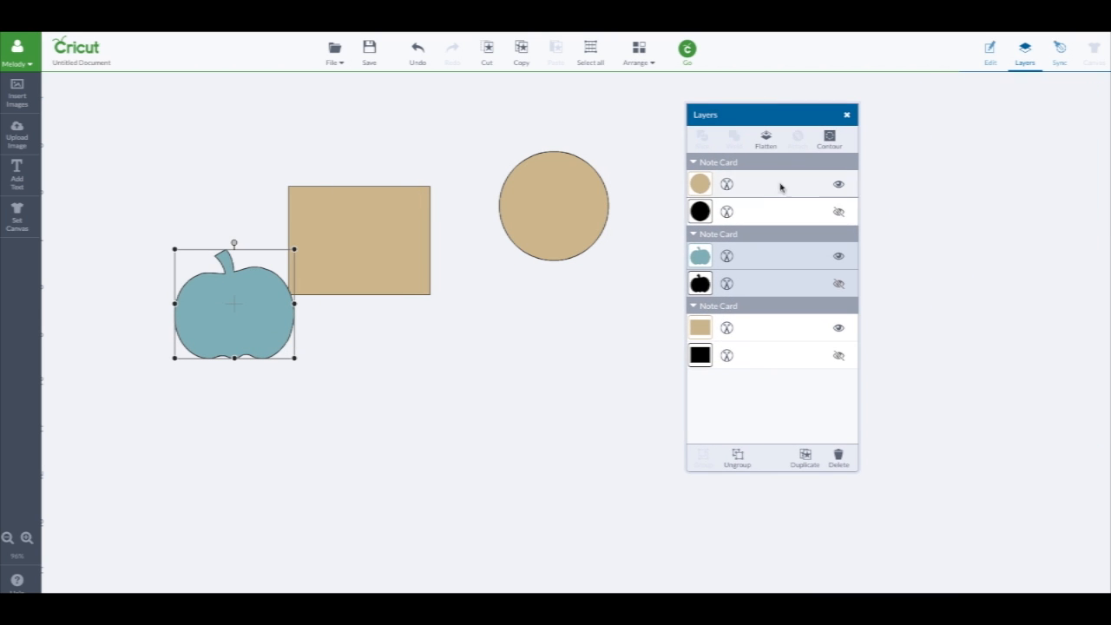
# Ungroup the pumpkin, circle and rectangle images so each one's layers can be edited individually.
pyautogui.click(737, 457)
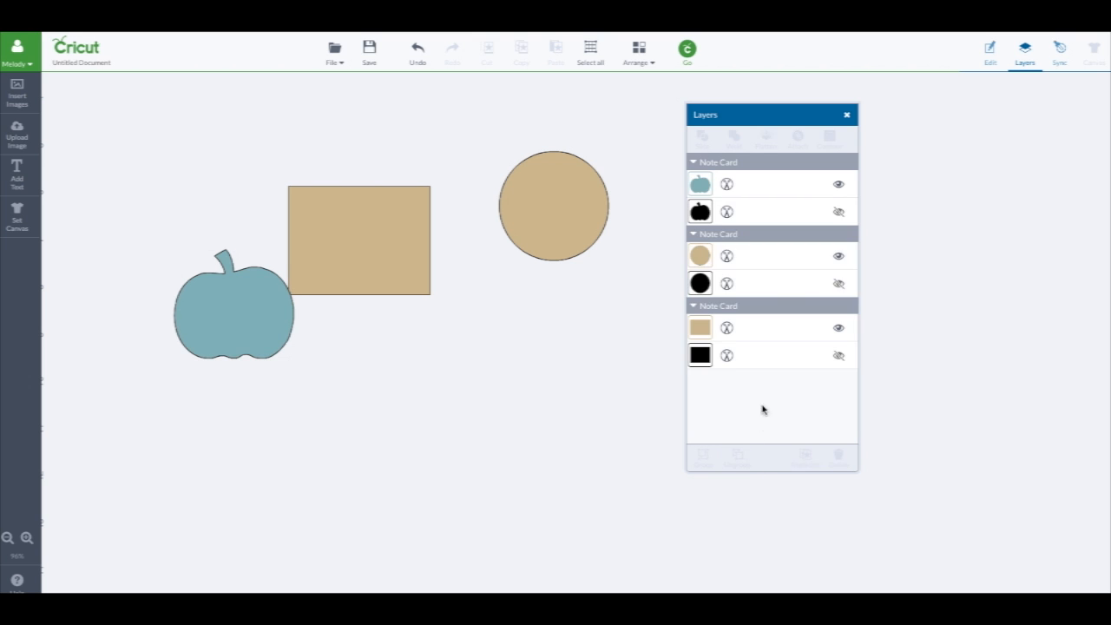
pyautogui.click(764, 254)
pyautogui.click(737, 457)
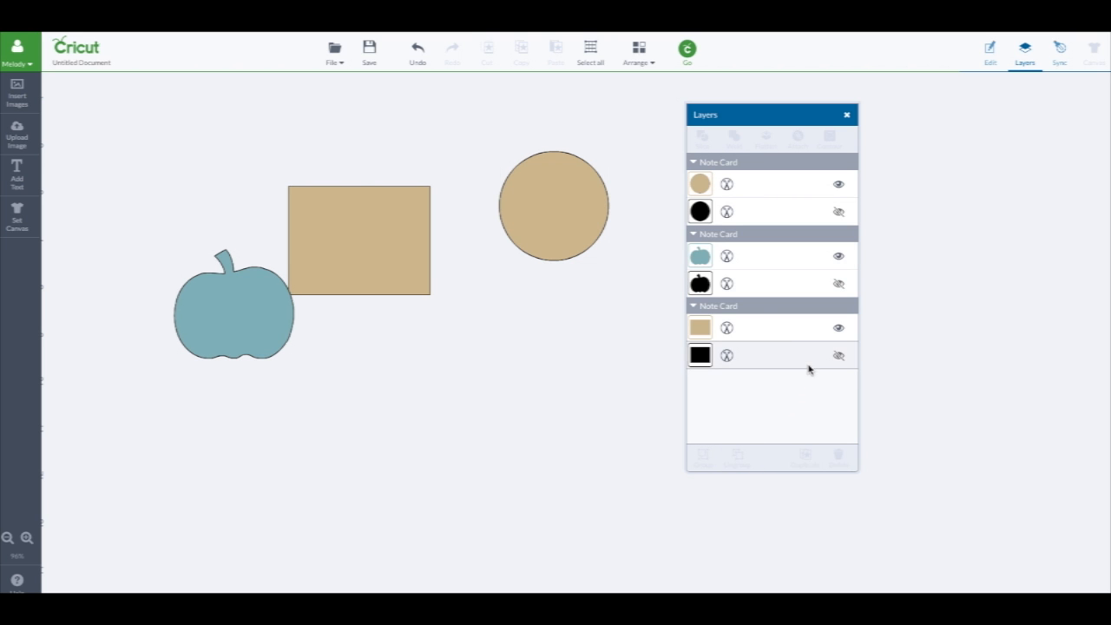
pyautogui.click(808, 363)
pyautogui.click(736, 458)
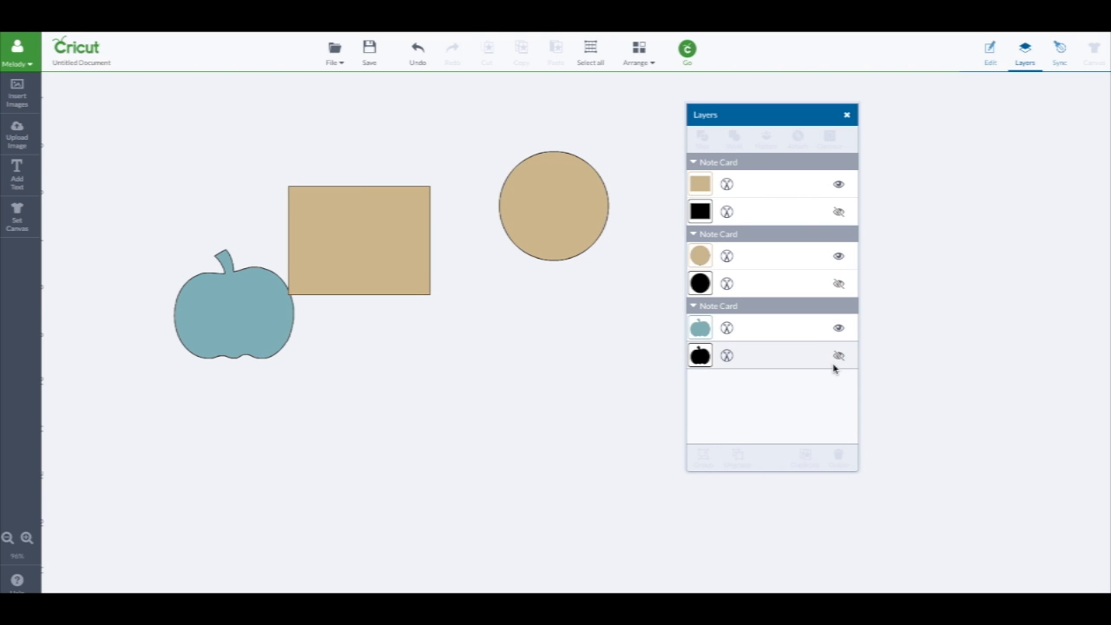
# Unhide the black shadow layers of the pumpkin, circle and rectangle, and delete all three.
pyautogui.click(836, 357)
pyautogui.click(838, 284)
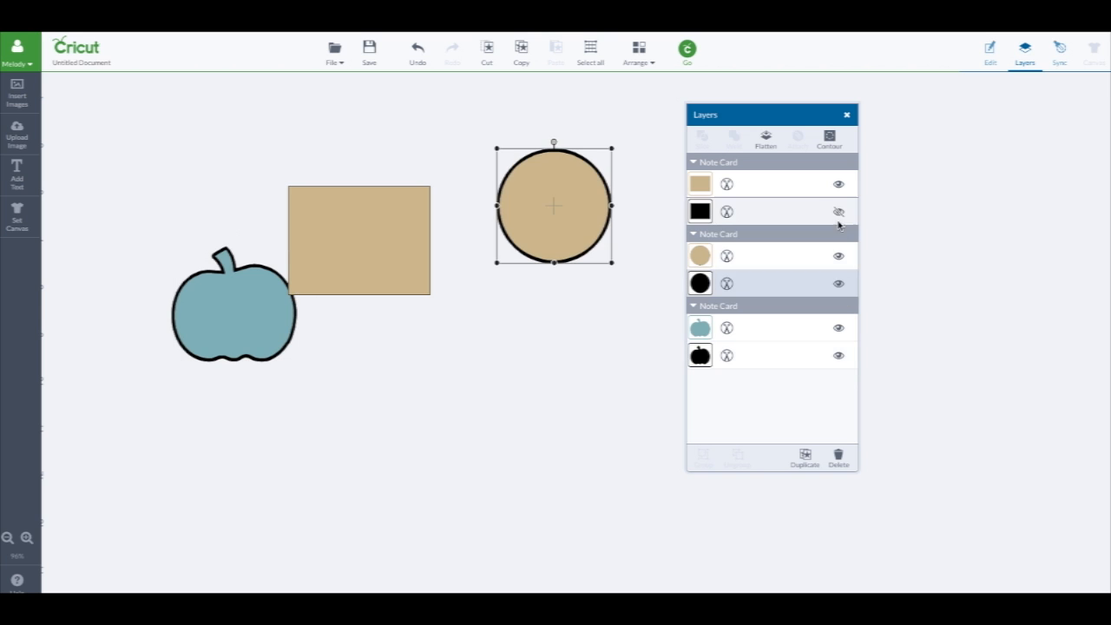
pyautogui.click(838, 212)
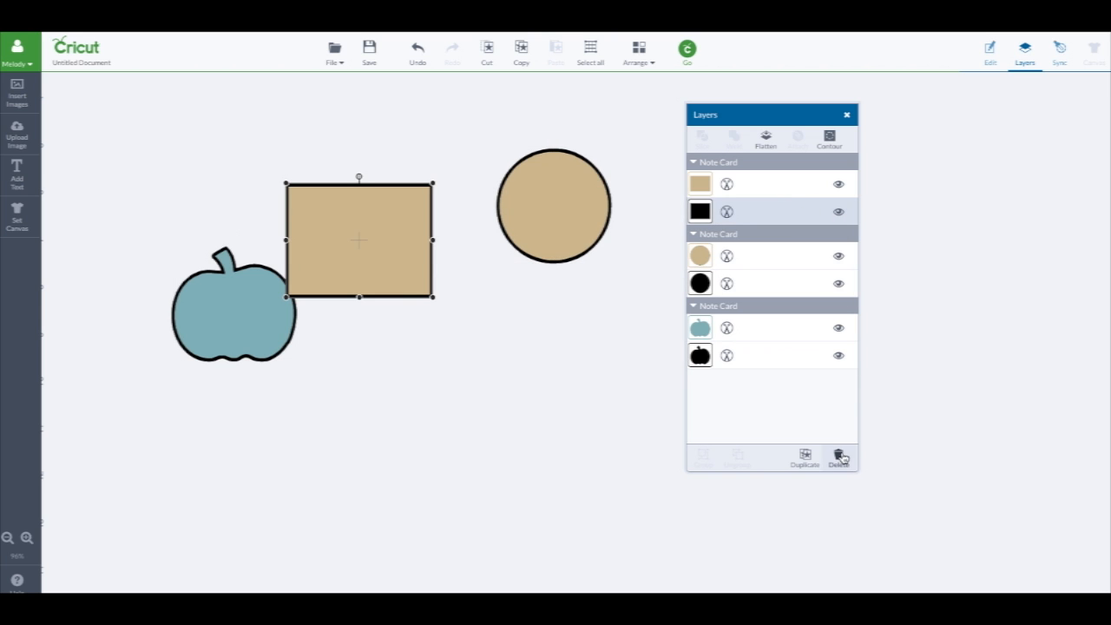
pyautogui.press('Delete')
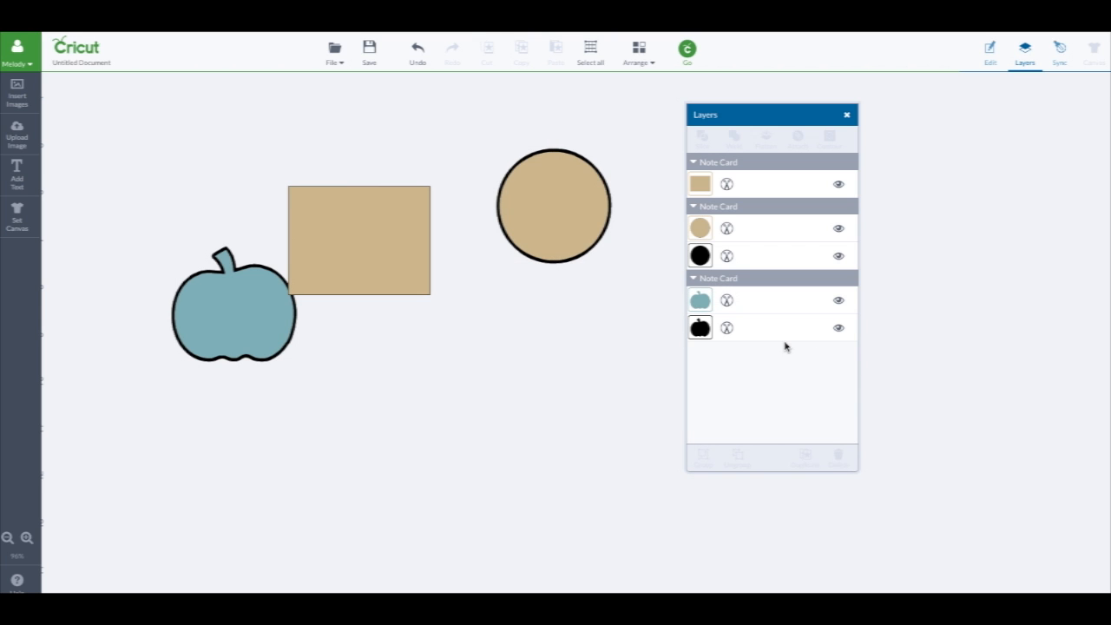
pyautogui.click(784, 334)
pyautogui.press('Delete')
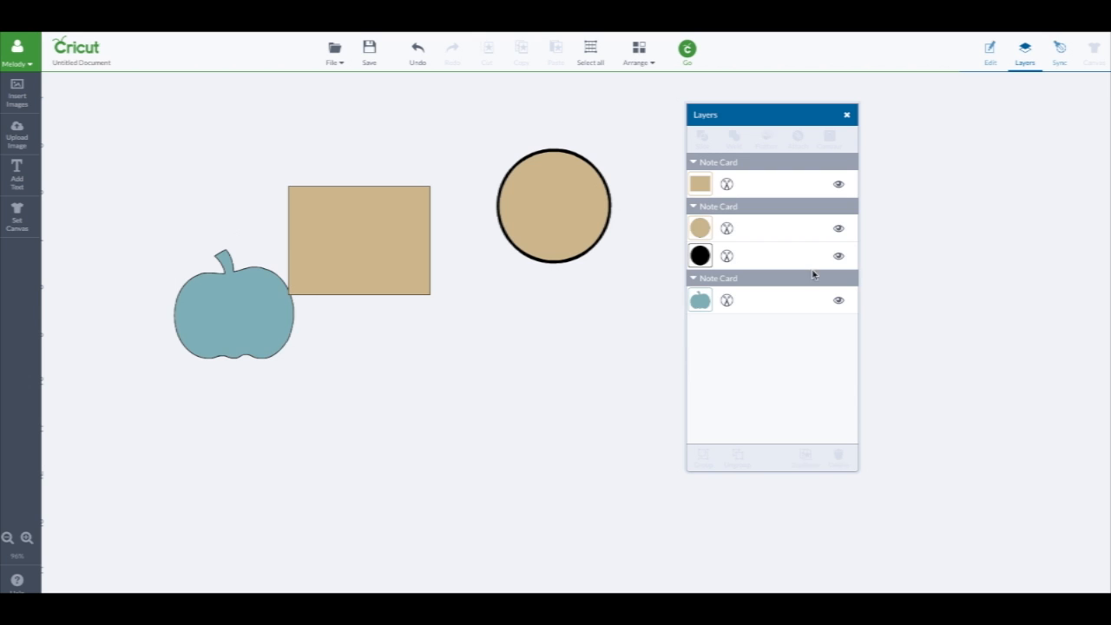
pyautogui.click(803, 255)
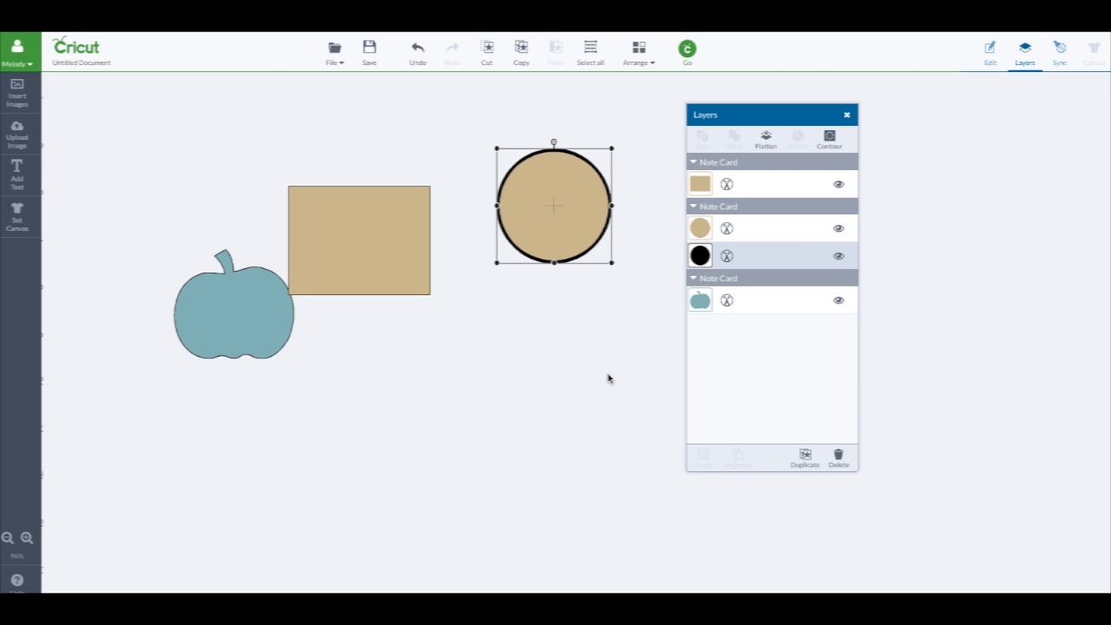
pyautogui.press('Delete')
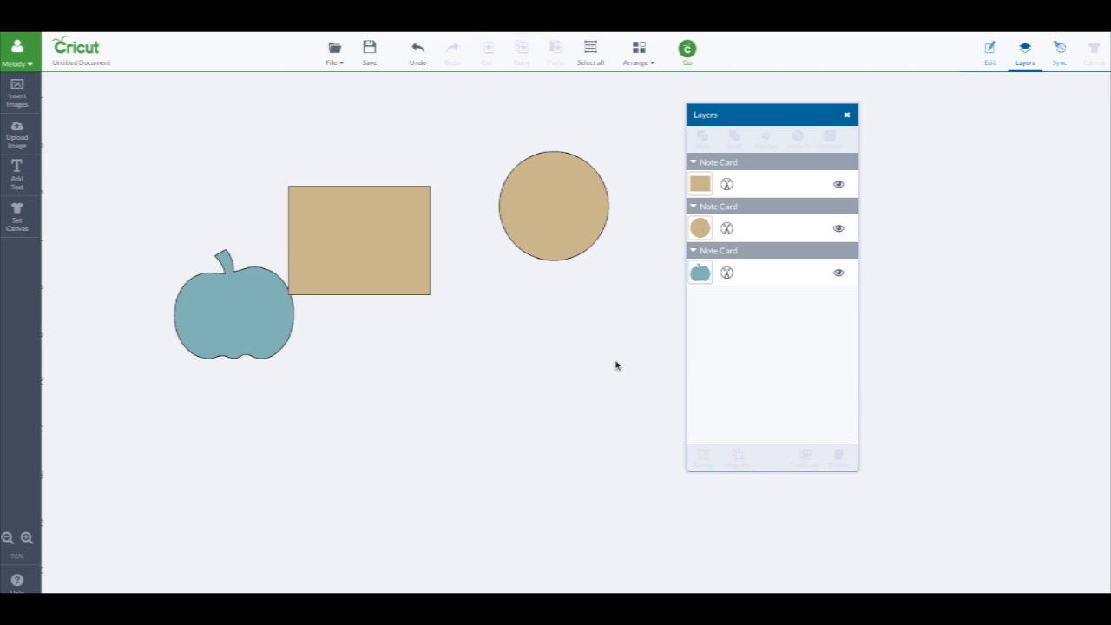
# Enlarge the pumpkin to about 5.8 inches wide, place it near the canvas's upper-left corner, and move the rectangle below it.
pyautogui.click(271, 335)
pyautogui.moveTo(294, 363); pyautogui.dragTo(453, 535)
pyautogui.moveTo(379, 456); pyautogui.dragTo(255, 332)
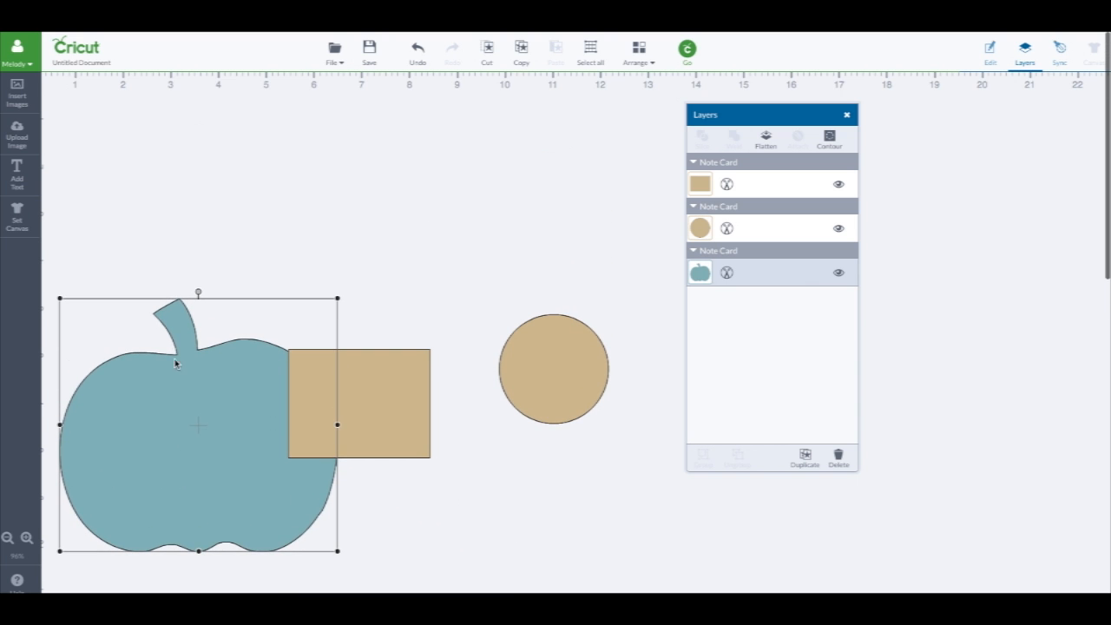
pyautogui.moveTo(176, 364); pyautogui.dragTo(306, 262)
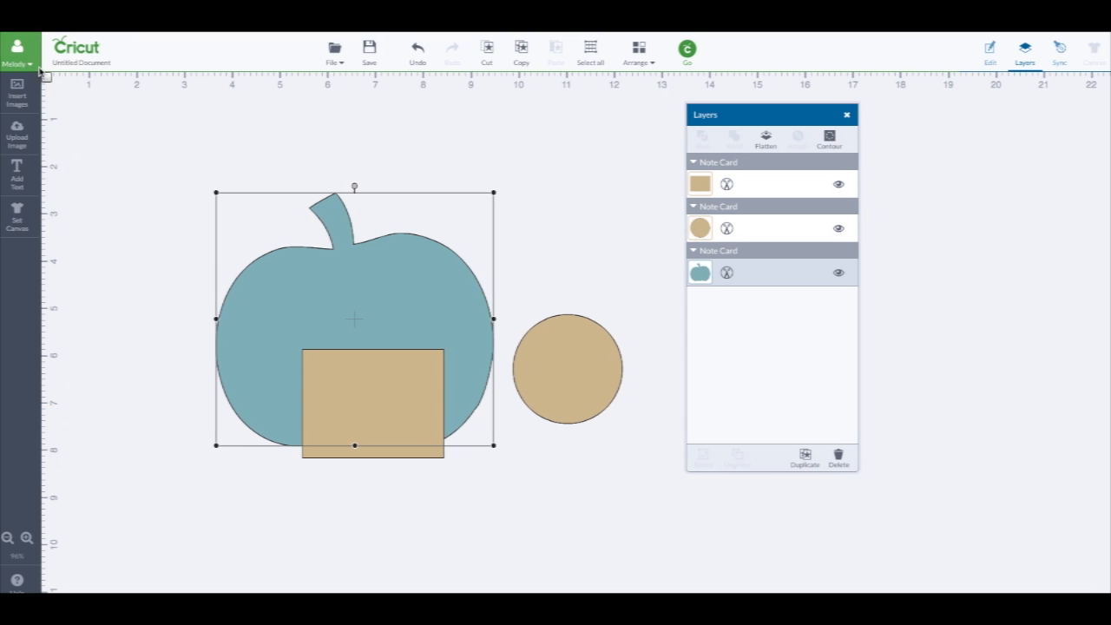
pyautogui.moveTo(410, 299); pyautogui.dragTo(320, 228)
pyautogui.moveTo(388, 423); pyautogui.dragTo(402, 463)
# Duplicate the enlarged pumpkin and place the copy at the far right of the canvas, beyond the circle.
pyautogui.click(310, 273)
pyautogui.click(804, 453)
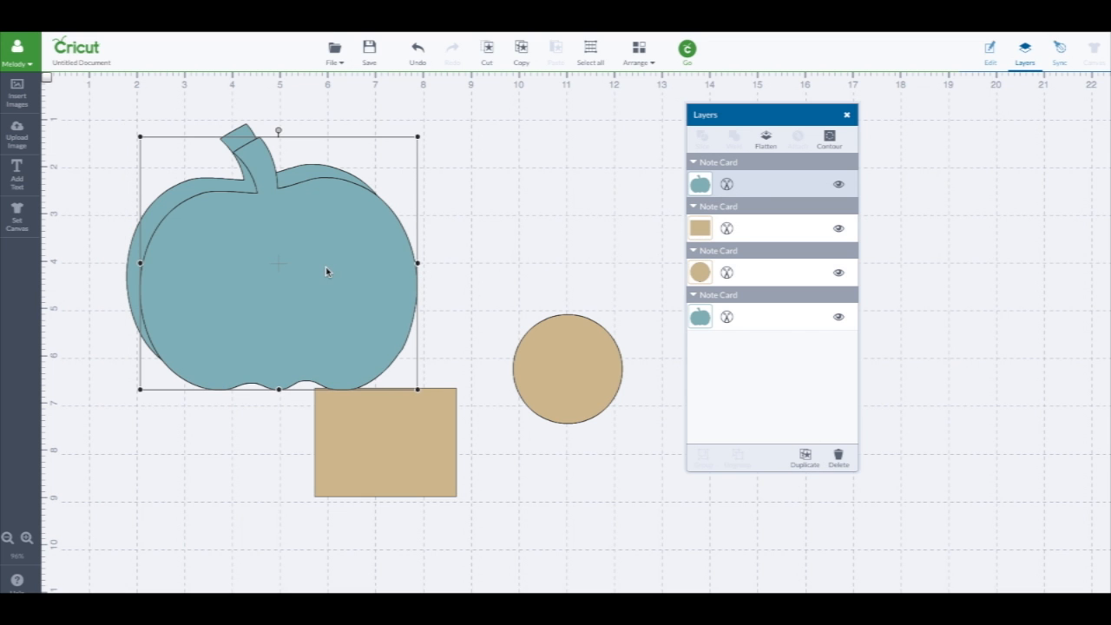
pyautogui.moveTo(325, 272); pyautogui.dragTo(1012, 357)
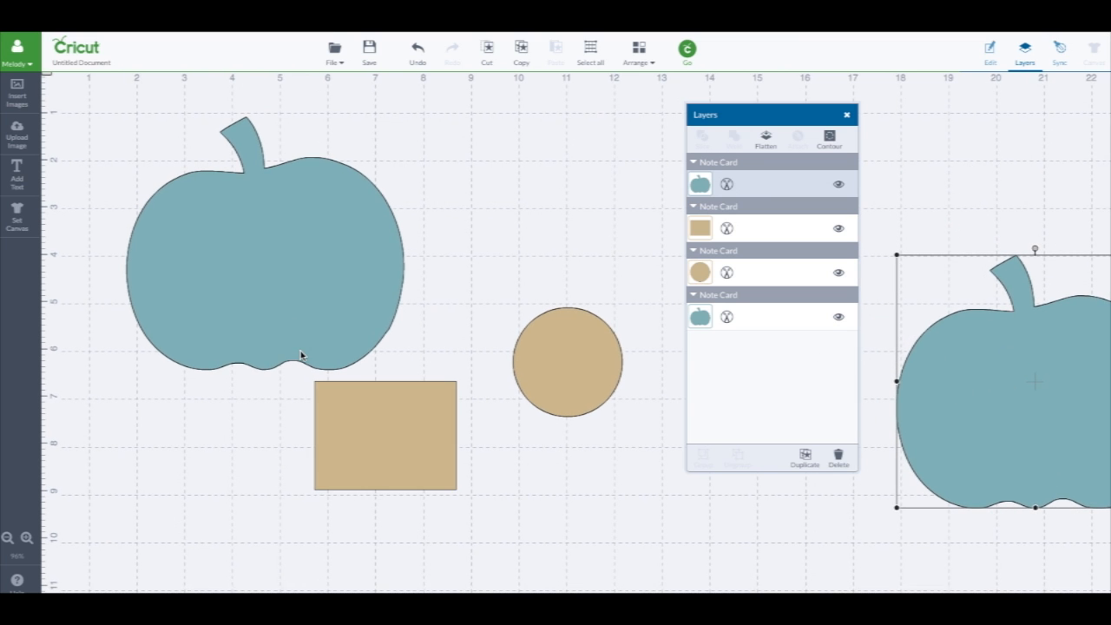
# Recolor the duplicated pumpkin with the basic color Candycorn (#f2b31b).
pyautogui.click(322, 247)
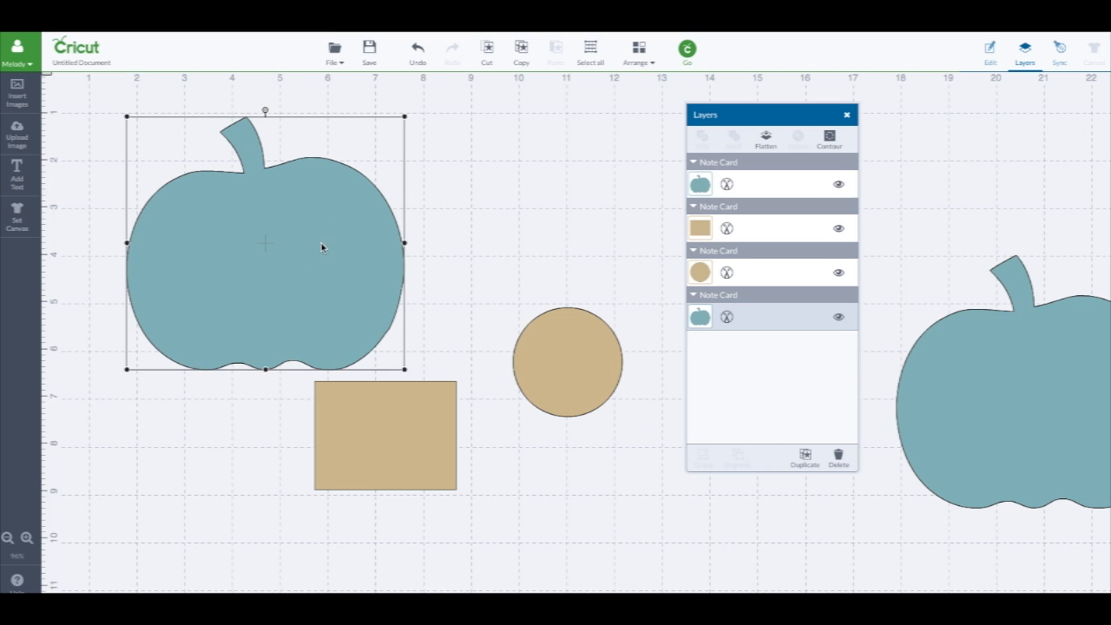
pyautogui.click(700, 185)
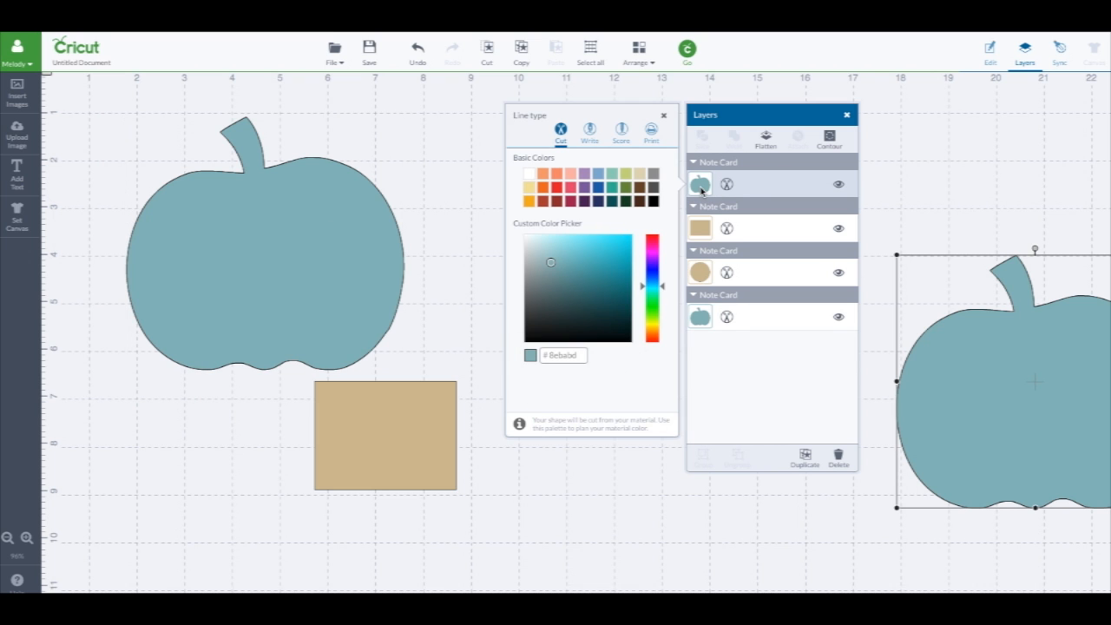
pyautogui.click(542, 187)
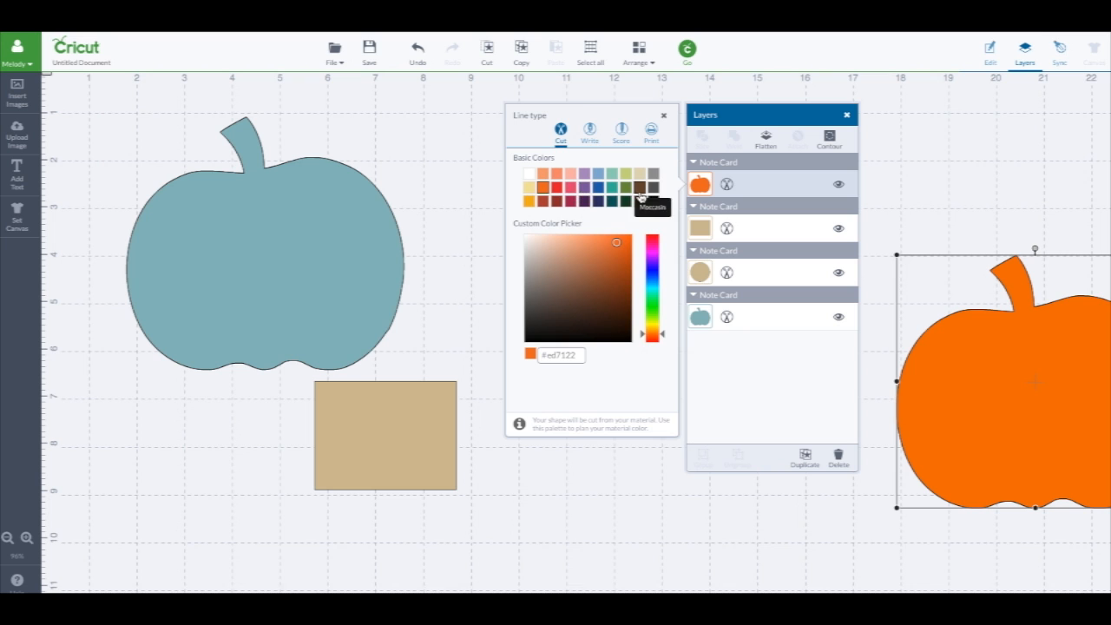
pyautogui.click(528, 186)
pyautogui.click(529, 202)
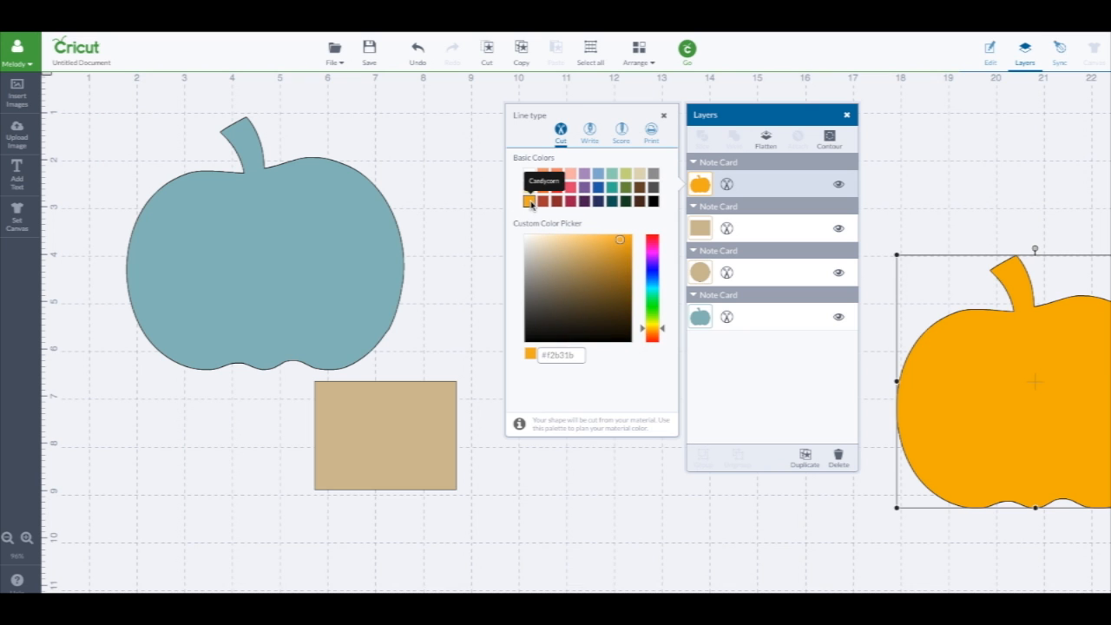
# Recolor the original pumpkin with the orange basic color (#ed7122).
pyautogui.click(354, 206)
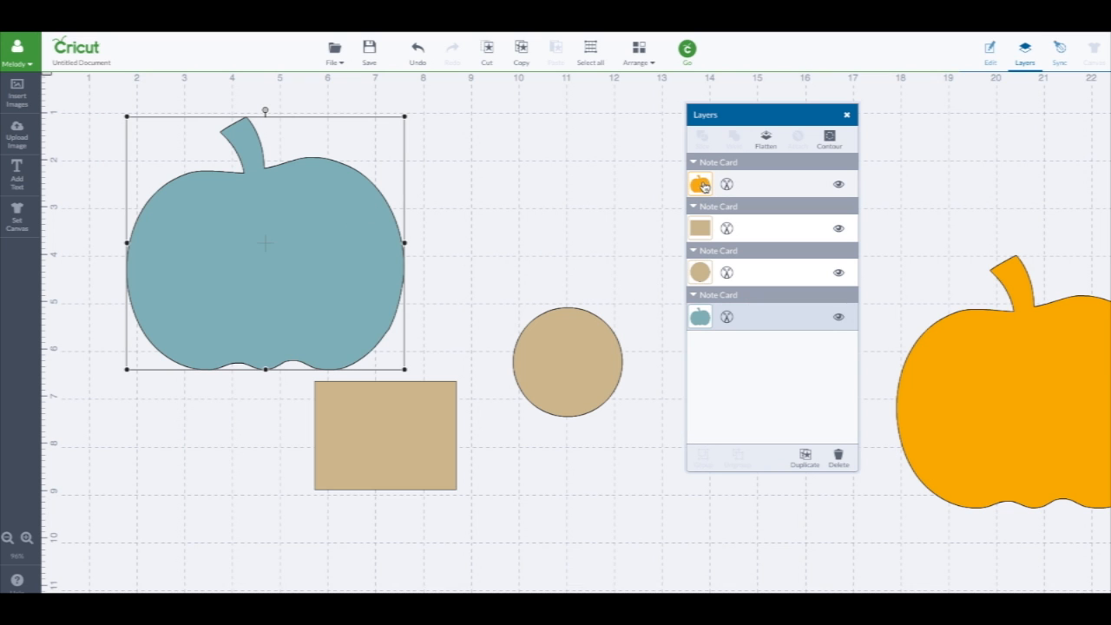
pyautogui.click(701, 317)
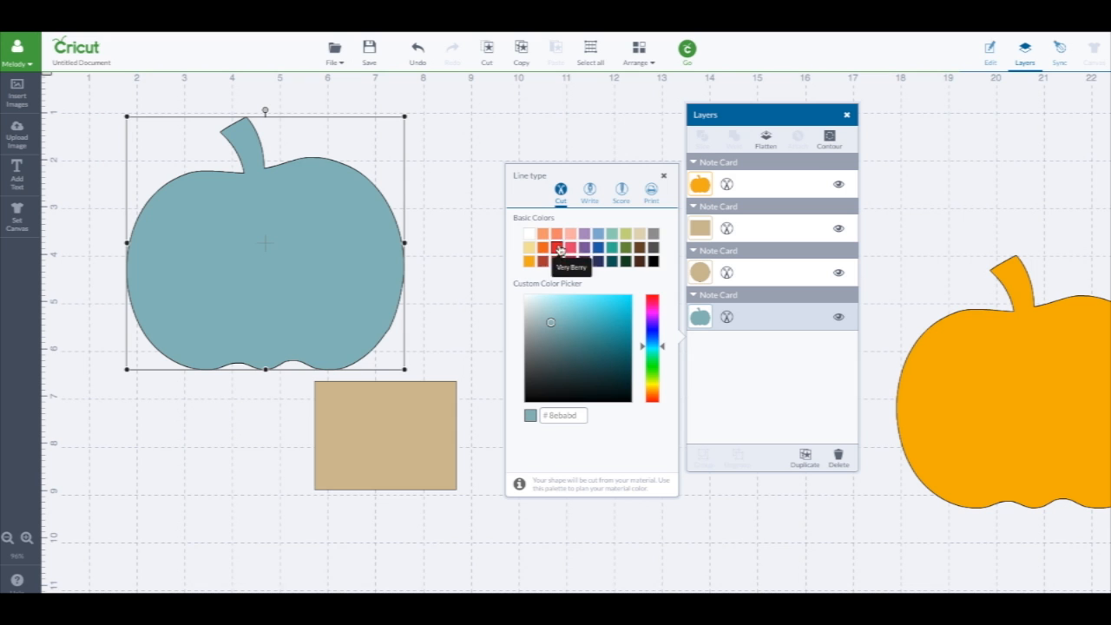
pyautogui.click(544, 249)
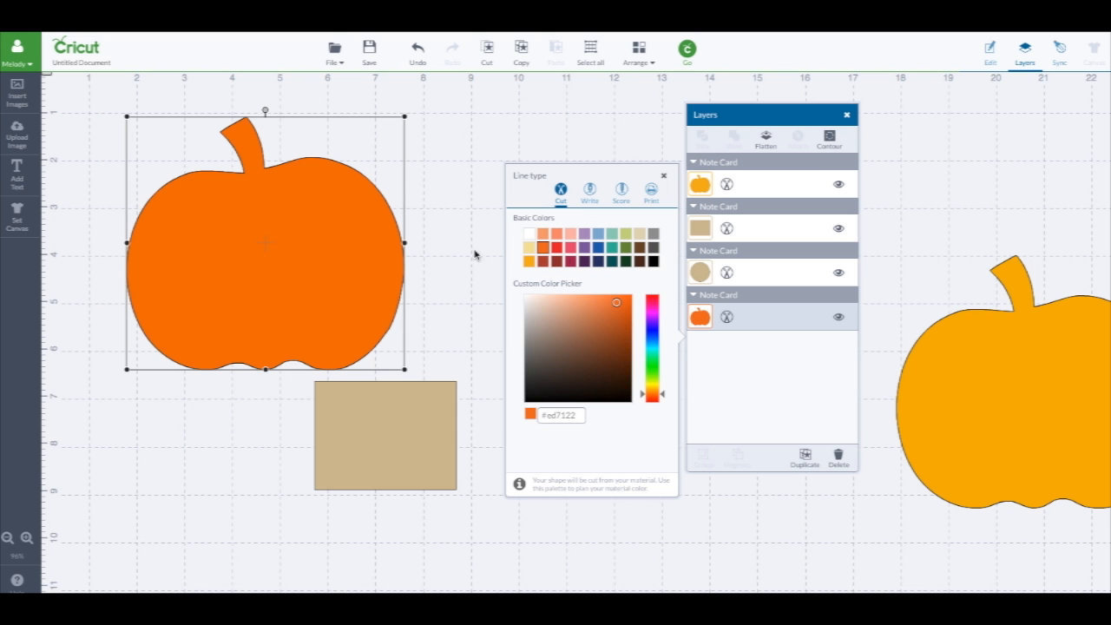
pyautogui.click(419, 253)
# Move the circle lower on the canvas, place the rectangle beside the orange pumpkin's stem, and make two copies of it.
pyautogui.moveTo(533, 342); pyautogui.dragTo(584, 528)
pyautogui.moveTo(390, 454); pyautogui.dragTo(484, 177)
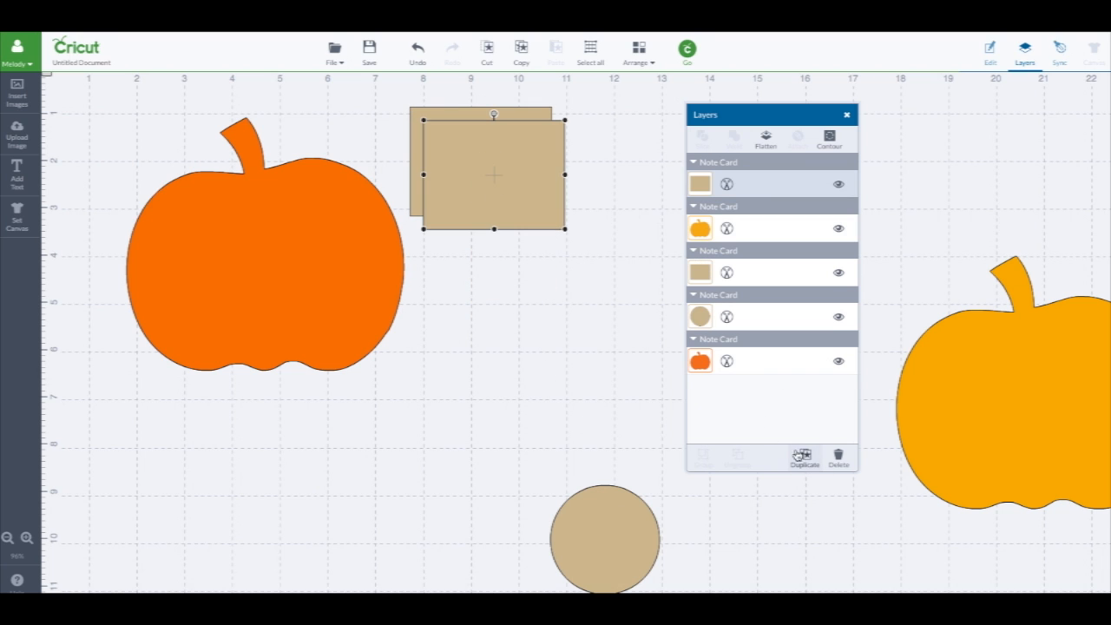
pyautogui.click(803, 458)
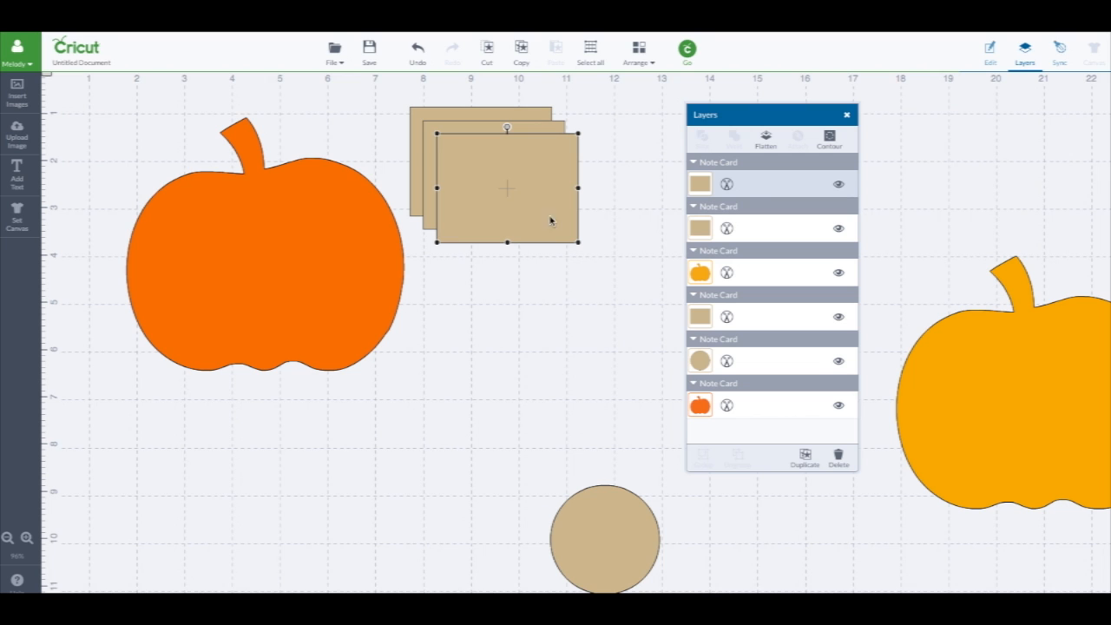
# Shorten the newest rectangle copy to about 1.3 inches tall and spread the two full-size rectangles out to its left and below it.
pyautogui.moveTo(507, 184); pyautogui.dragTo(498, 222)
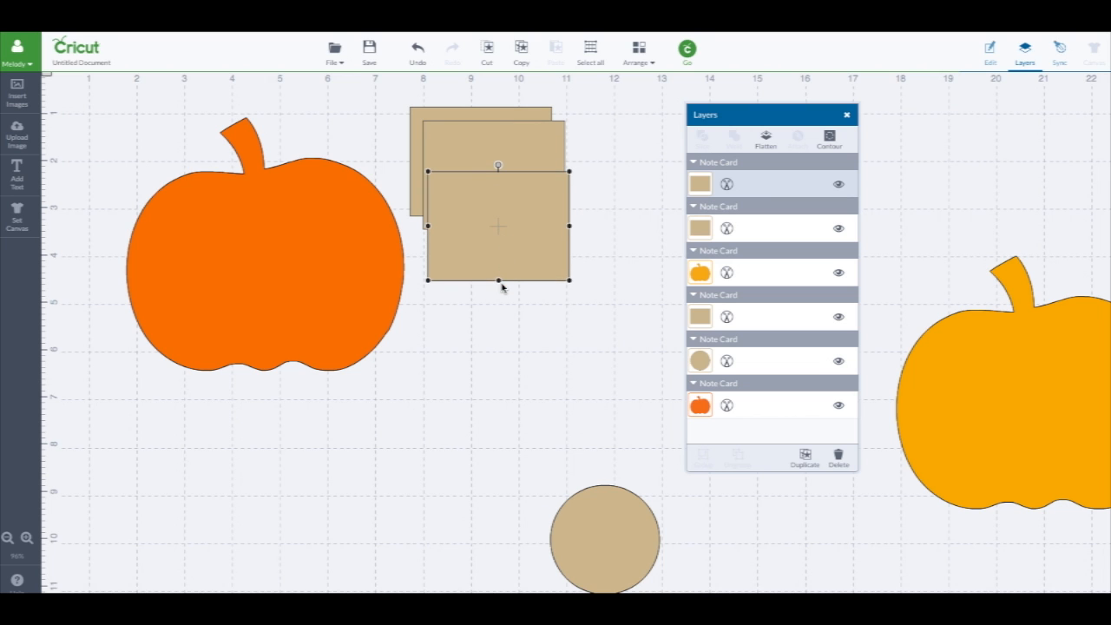
pyautogui.click(502, 288)
pyautogui.click(499, 279)
pyautogui.moveTo(499, 279); pyautogui.dragTo(501, 235)
pyautogui.moveTo(535, 193); pyautogui.dragTo(574, 158)
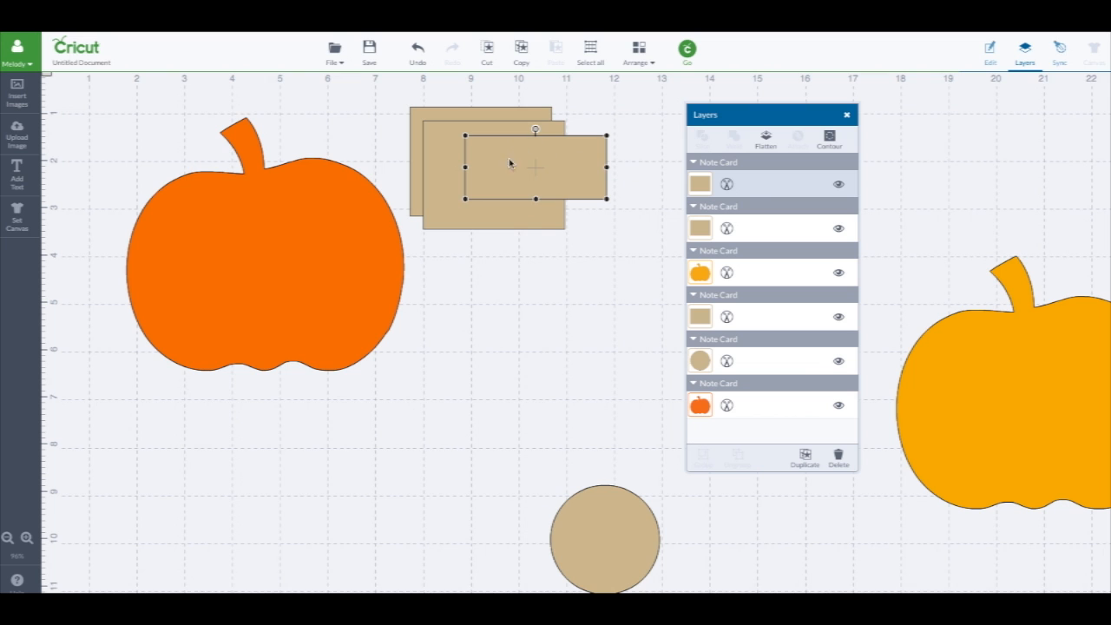
pyautogui.moveTo(478, 128); pyautogui.dragTo(418, 137)
pyautogui.moveTo(524, 157); pyautogui.dragTo(628, 347)
# Rotate the left full-size rectangle about 60 degrees counterclockwise across the short rectangle's left end, and shift the orange pumpkin to the canvas edge.
pyautogui.click(446, 208)
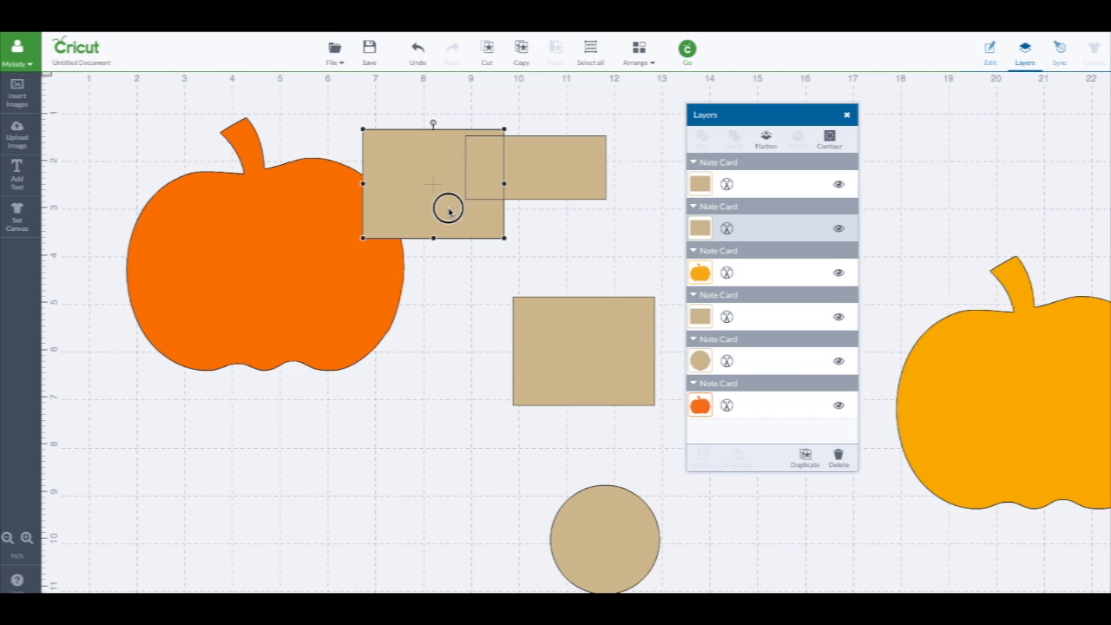
pyautogui.moveTo(434, 122); pyautogui.dragTo(391, 139)
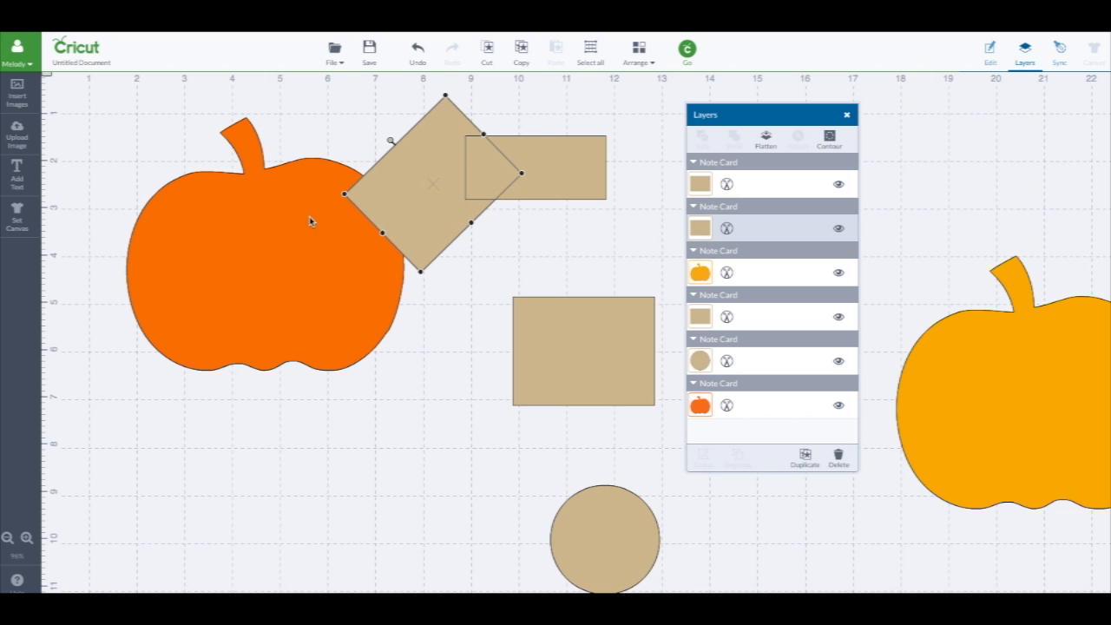
pyautogui.moveTo(309, 220); pyautogui.dragTo(81, 228)
pyautogui.moveTo(439, 178); pyautogui.dragTo(436, 148)
pyautogui.moveTo(388, 106); pyautogui.dragTo(437, 139)
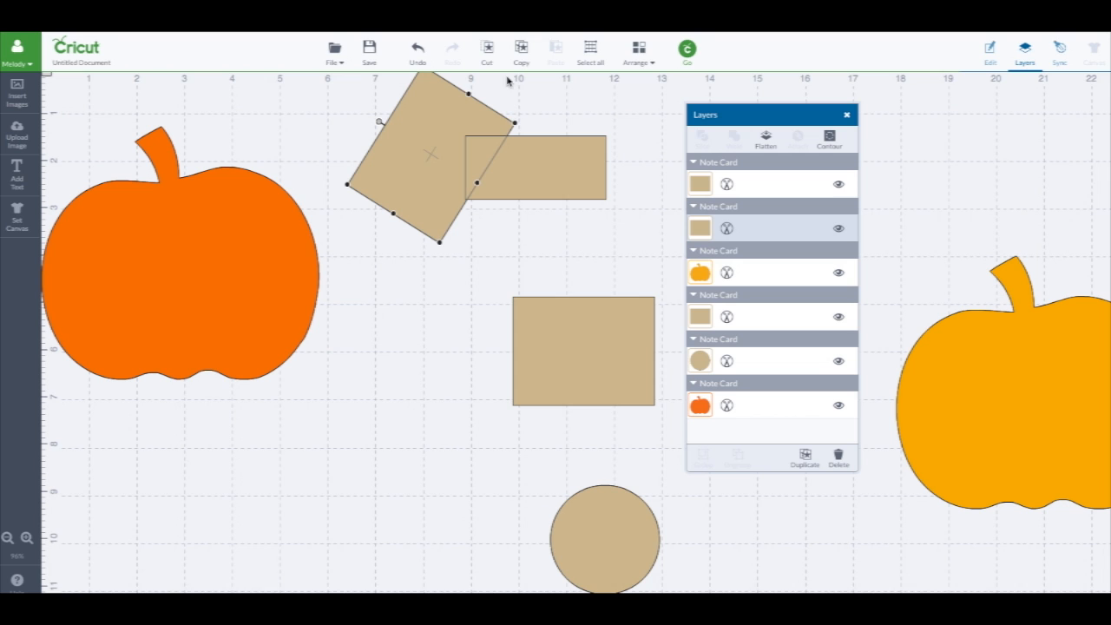
# Send the short rectangle behind all other shapes.
pyautogui.click(523, 159)
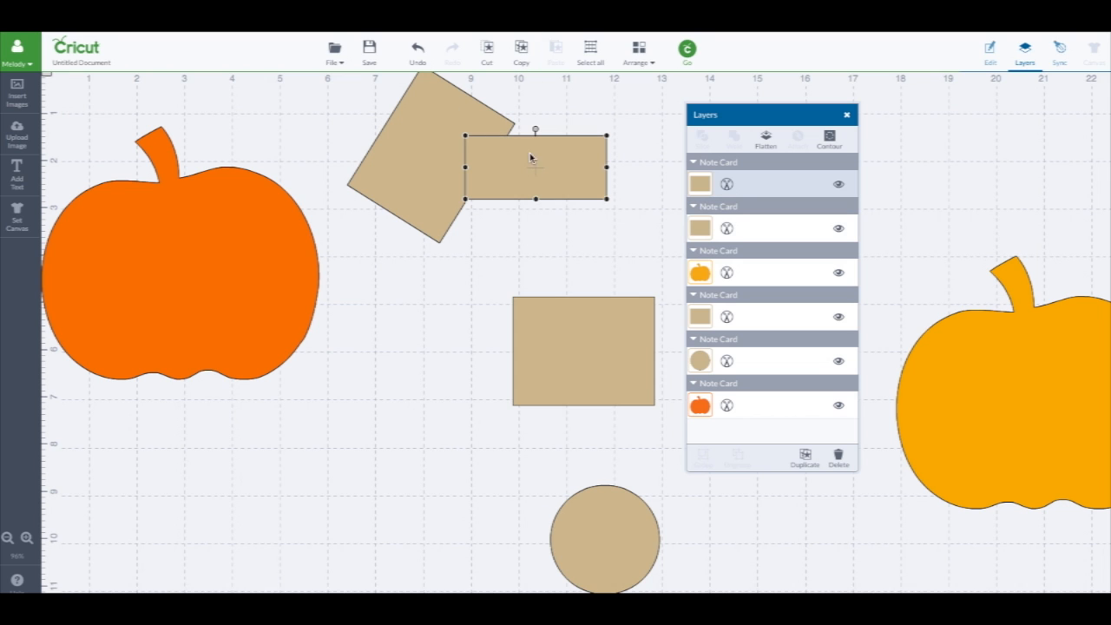
pyautogui.click(640, 52)
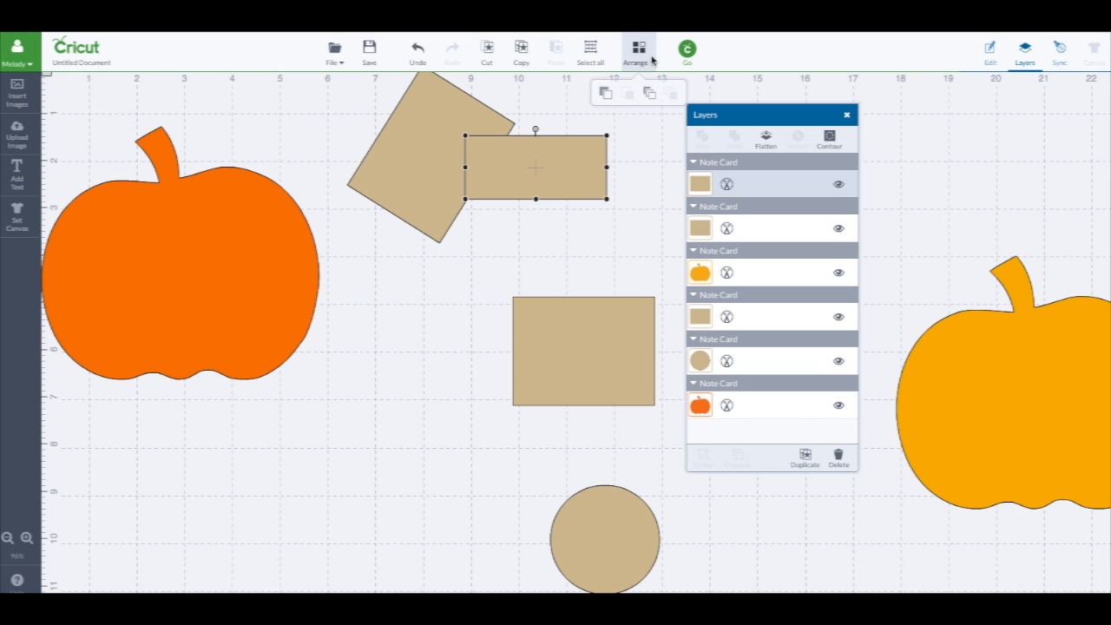
pyautogui.click(650, 94)
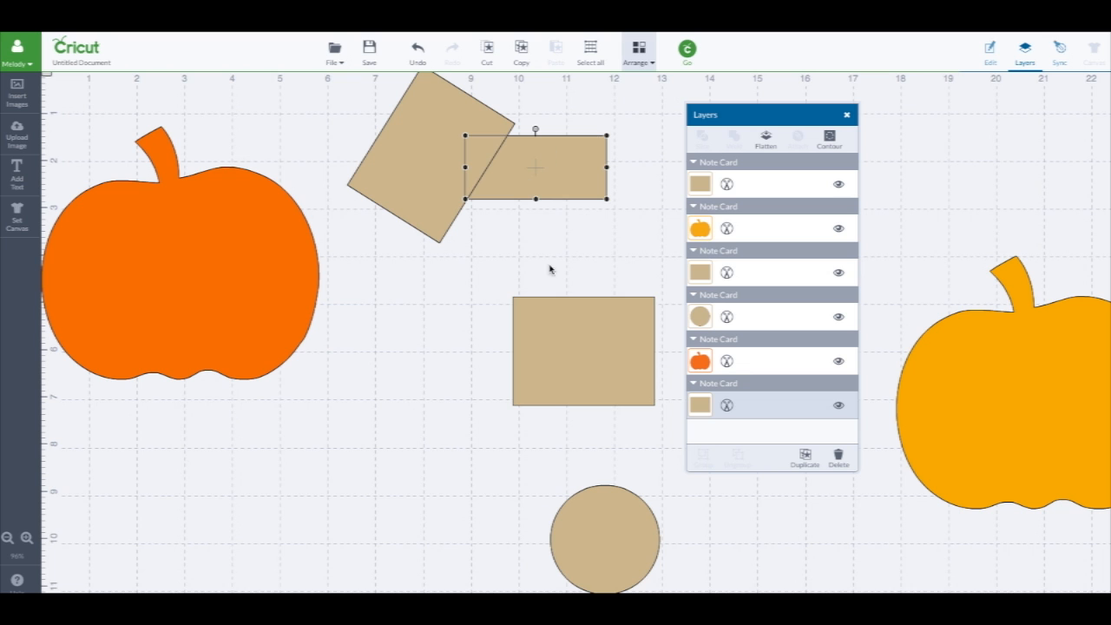
# Place the remaining full-size rectangle over the short rectangle's right end, rotated about 60 degrees clockwise to mirror the left one.
pyautogui.moveTo(579, 304); pyautogui.dragTo(626, 128)
pyautogui.moveTo(619, 168)
pyautogui.mouseDown()
pyautogui.moveTo(624, 151)
pyautogui.moveTo(618, 157)
pyautogui.mouseUp()
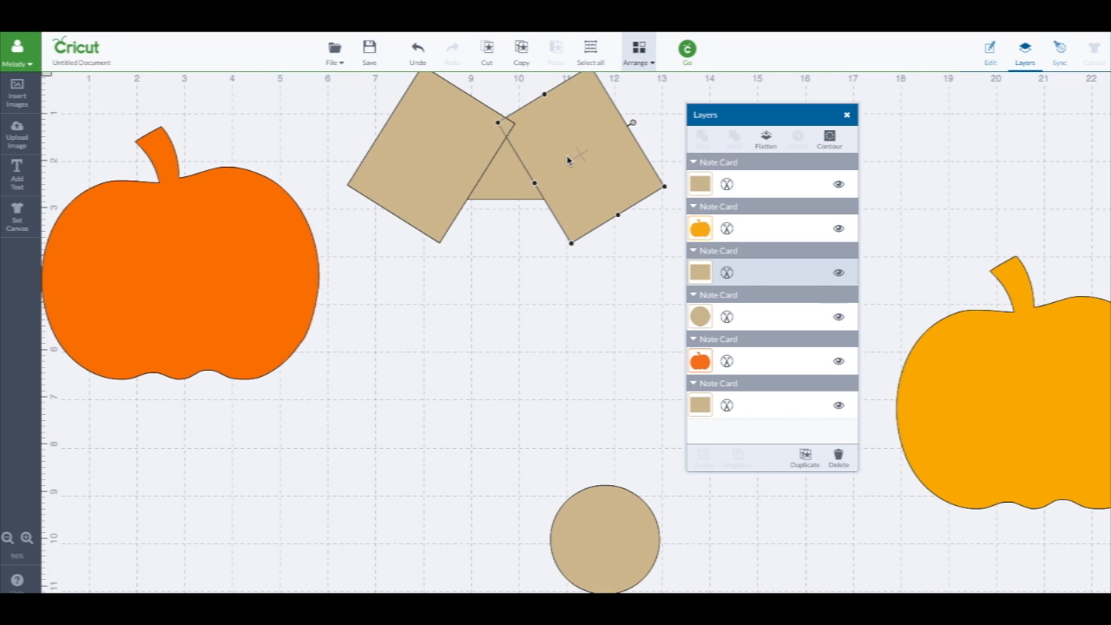
pyautogui.keyDown('shift'); pyautogui.click(510, 179); pyautogui.keyUp('shift')
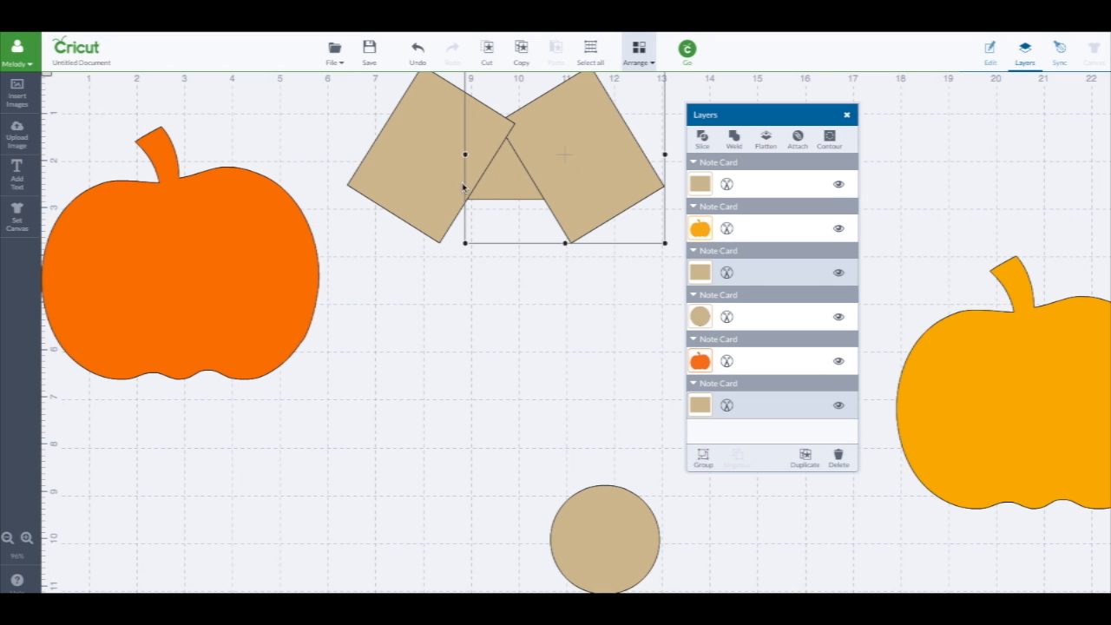
pyautogui.keyDown('shift'); pyautogui.click(436, 189); pyautogui.keyUp('shift')
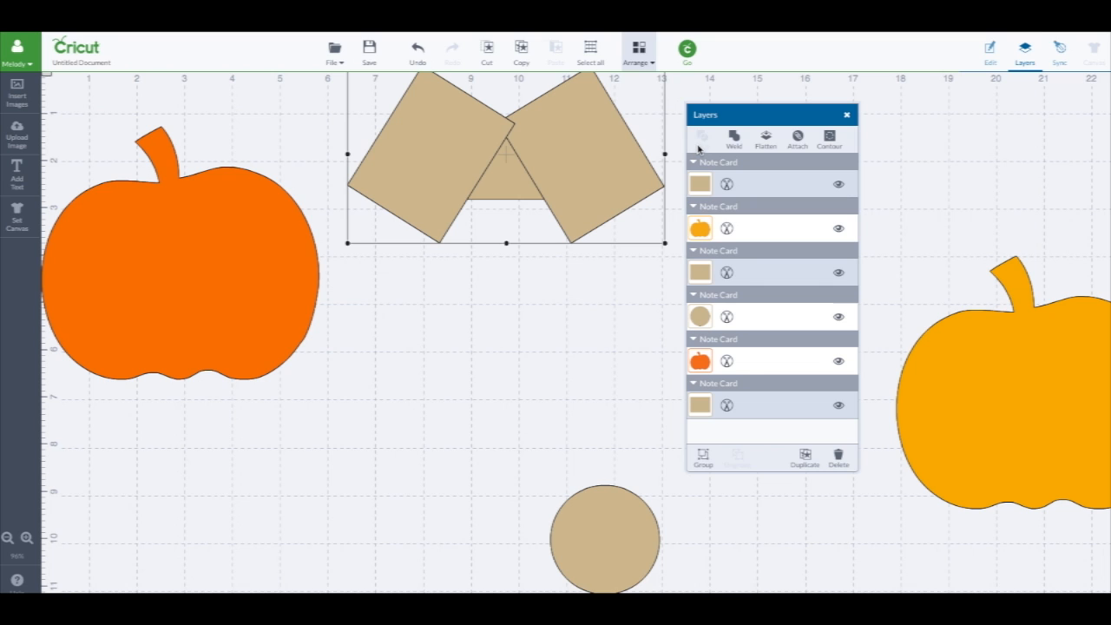
pyautogui.click(536, 269)
# Slice the short rectangle with the right tilted rectangle.
pyautogui.click(608, 168)
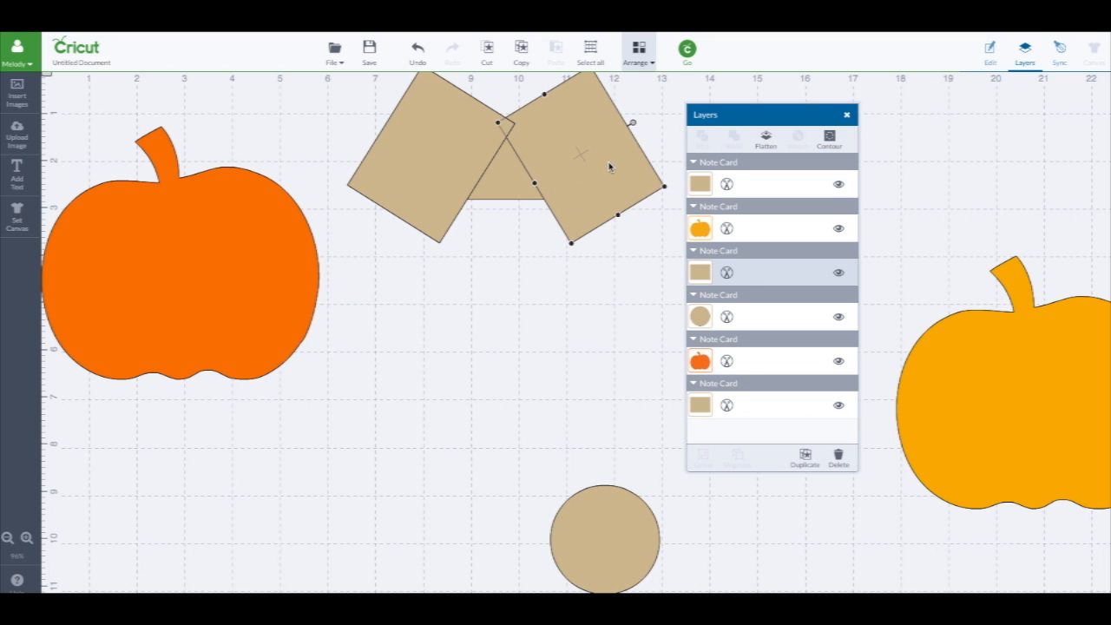
pyautogui.keyDown('shift'); pyautogui.click(509, 196); pyautogui.keyUp('shift')
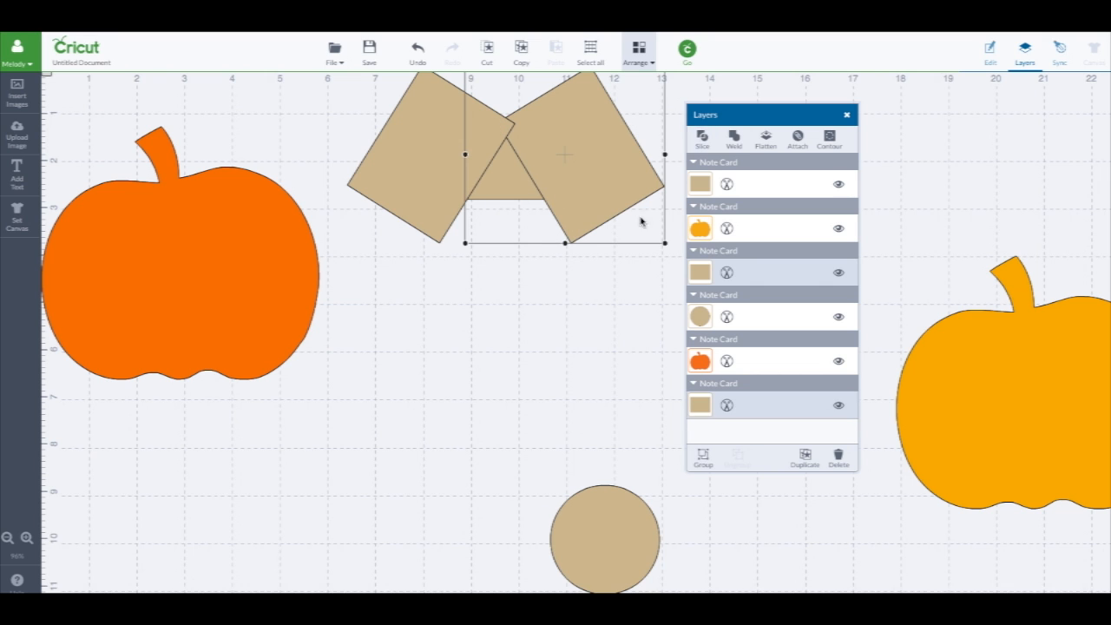
pyautogui.click(701, 139)
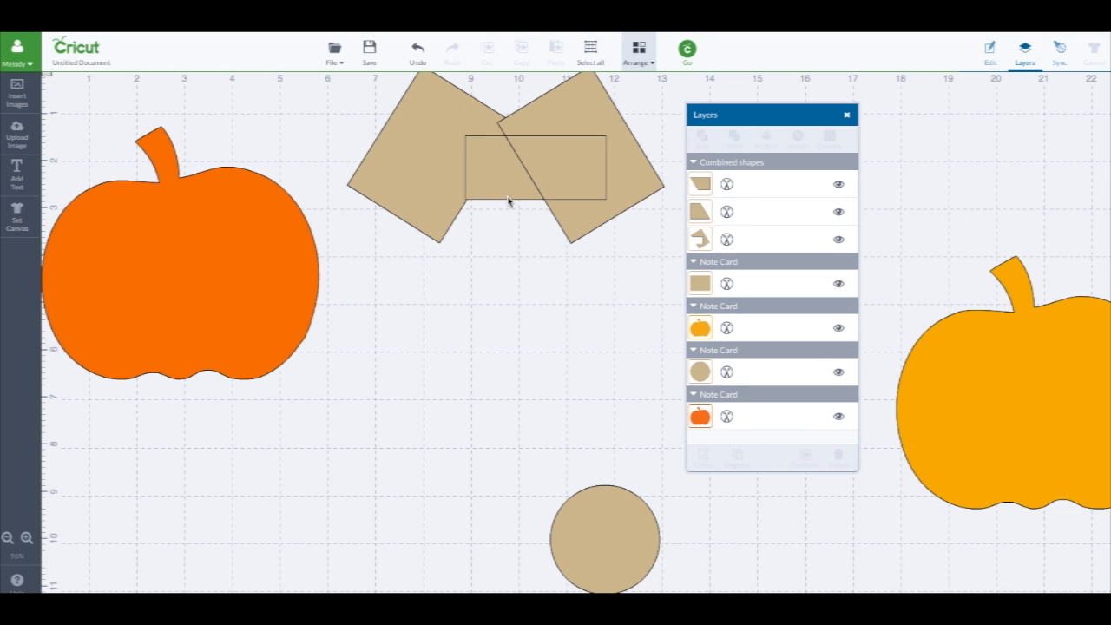
# Move the sliced overlap piece and the notched right rectangle away from the trapezoid that touches the left tilted rectangle.
pyautogui.click(444, 186)
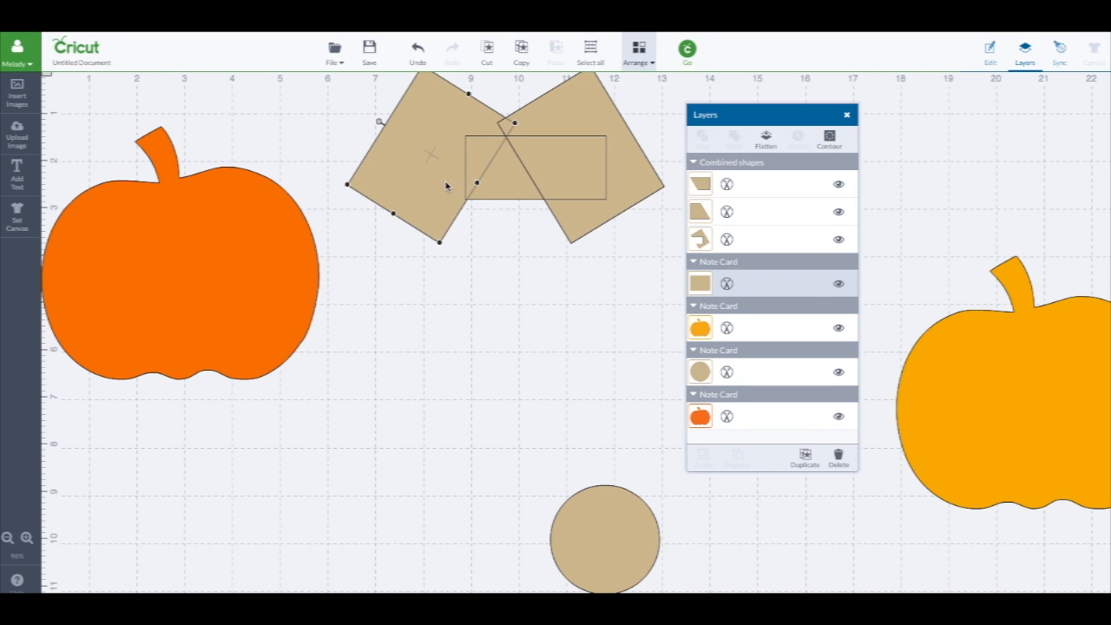
pyautogui.keyDown('shift'); pyautogui.click(500, 186); pyautogui.keyUp('shift')
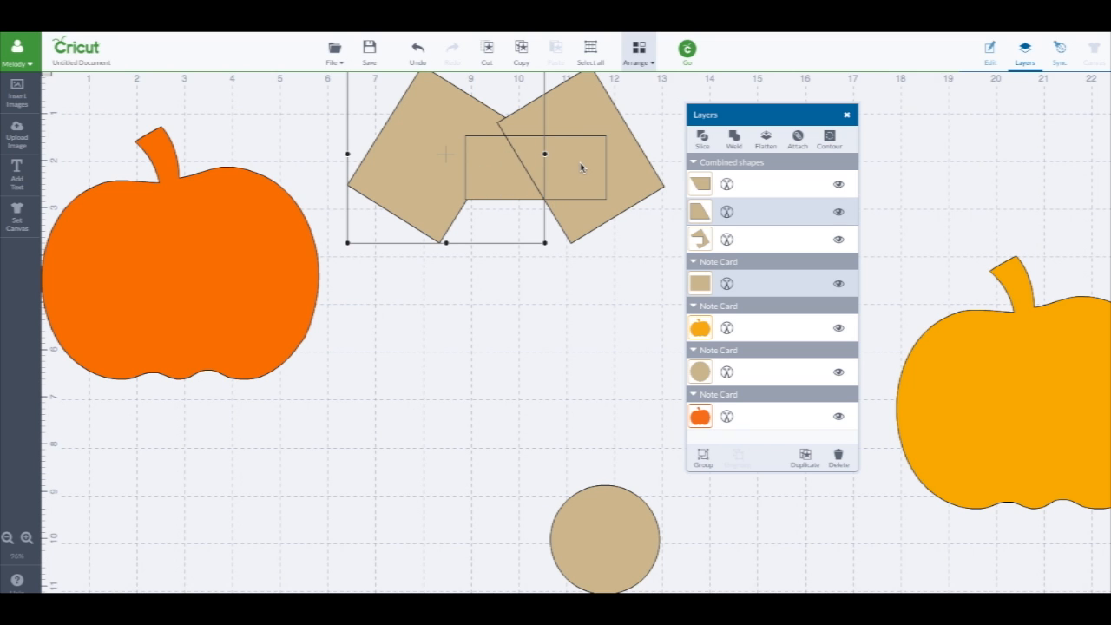
pyautogui.moveTo(582, 167); pyautogui.dragTo(618, 306)
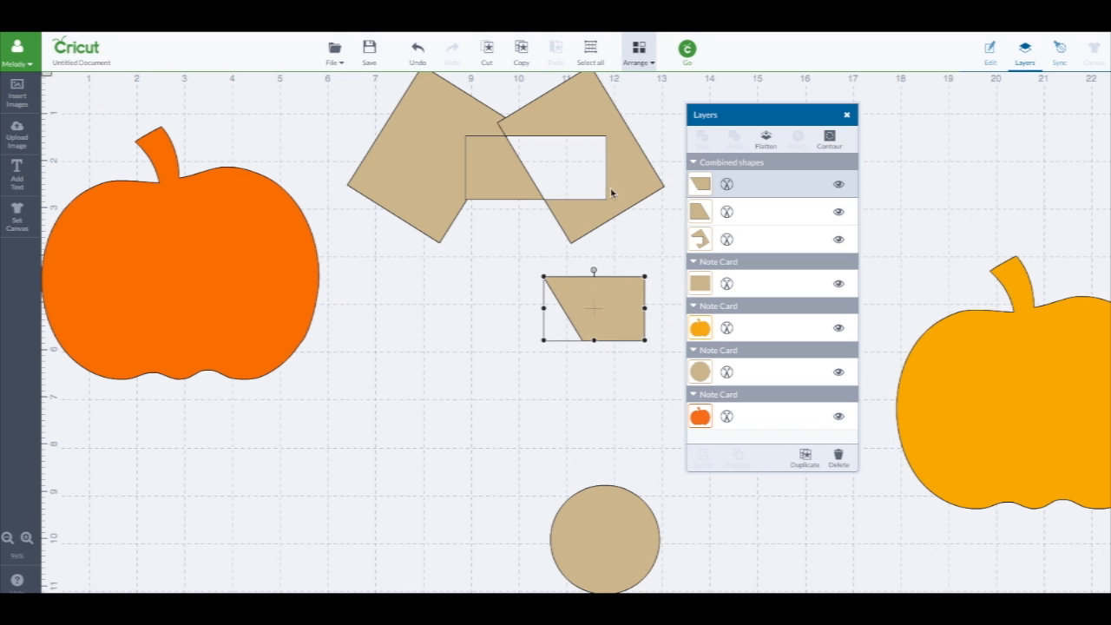
pyautogui.moveTo(611, 193); pyautogui.dragTo(656, 214)
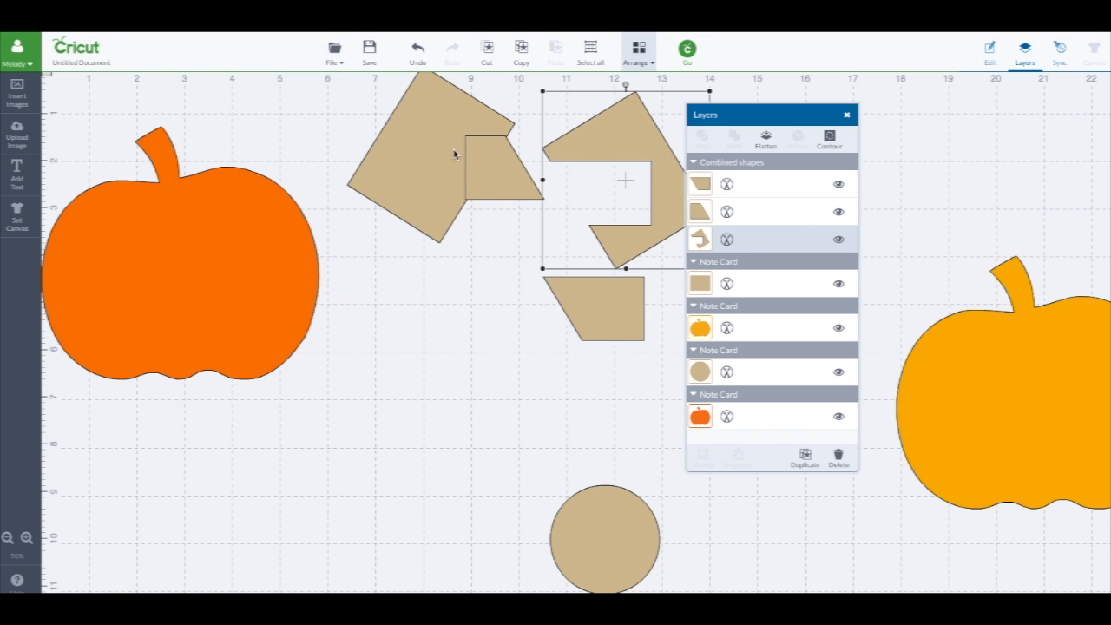
pyautogui.click(441, 147)
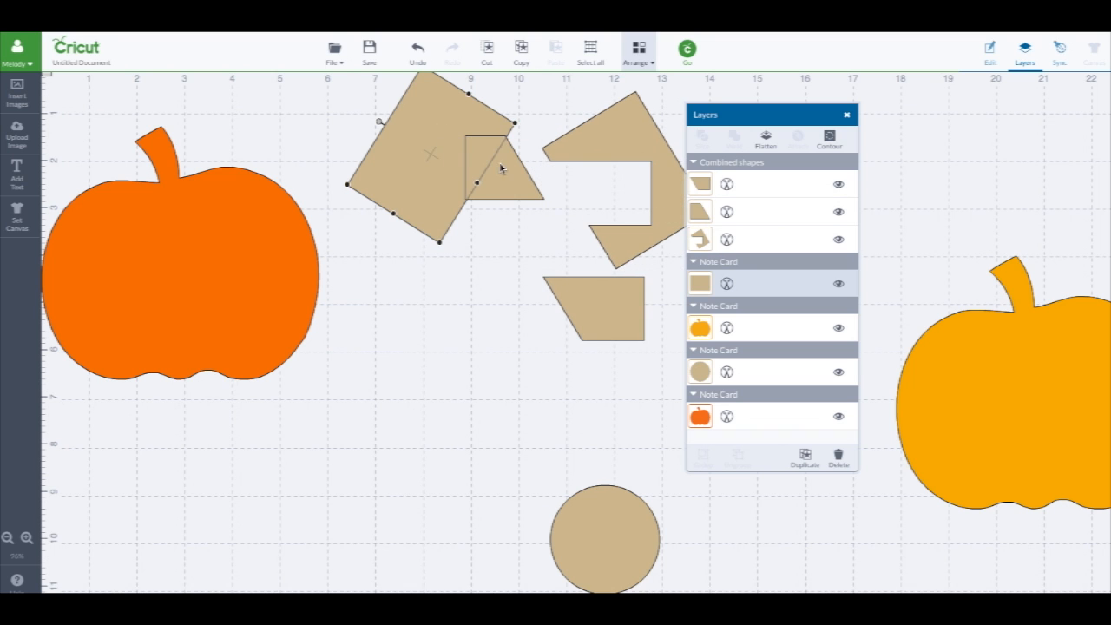
pyautogui.keyDown('shift'); pyautogui.click(502, 168); pyautogui.keyUp('shift')
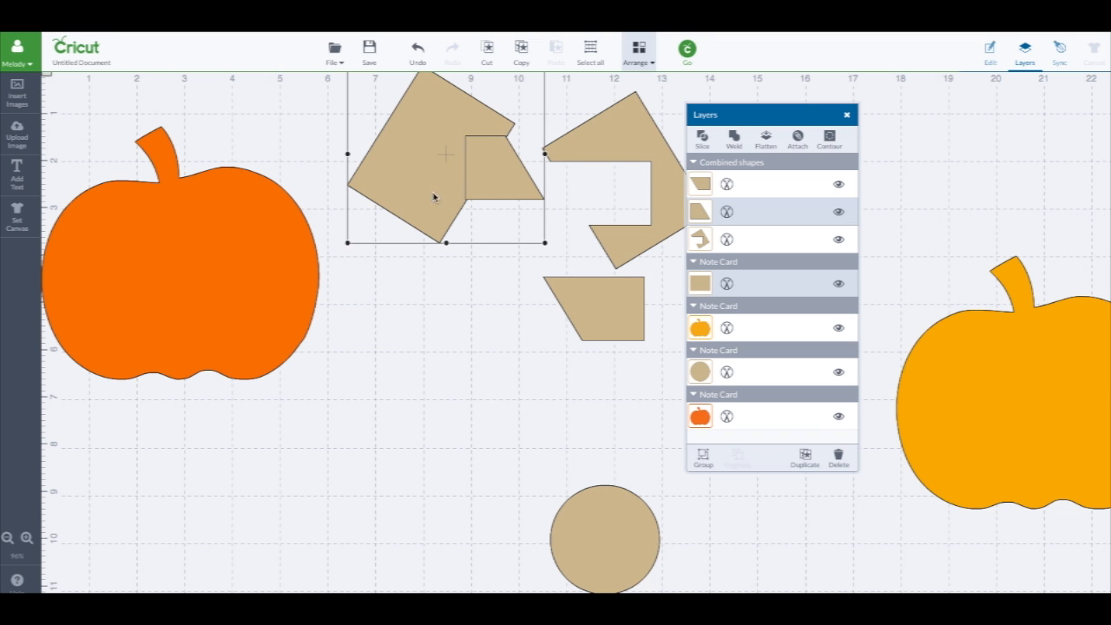
pyautogui.click(415, 285)
# Bring the left tilted rectangle in front of all other shapes.
pyautogui.click(437, 169)
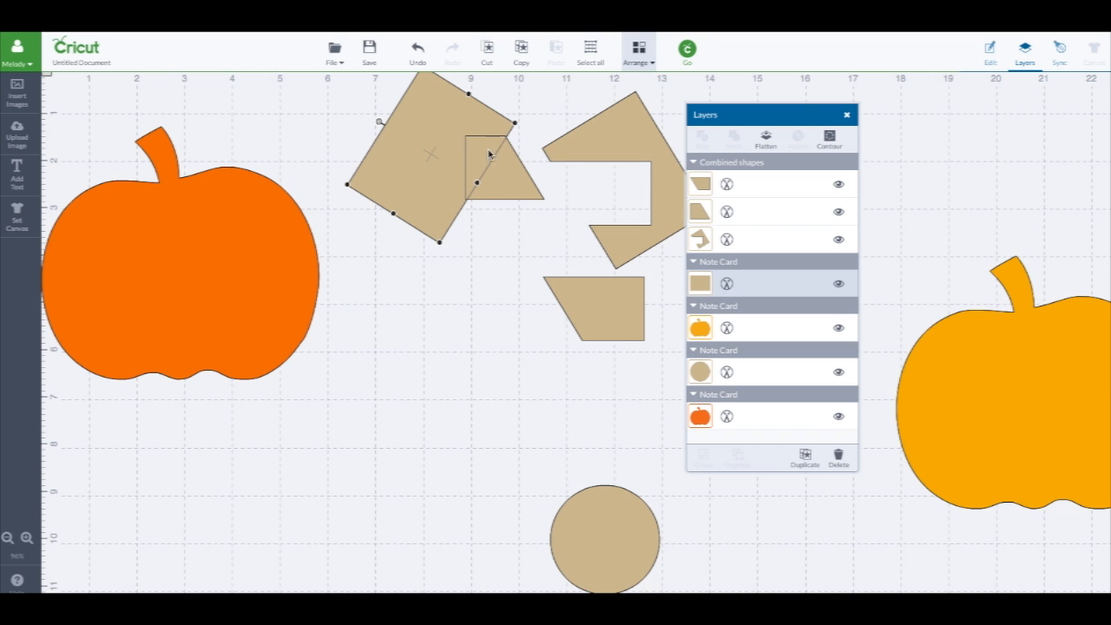
pyautogui.click(644, 53)
pyautogui.click(670, 94)
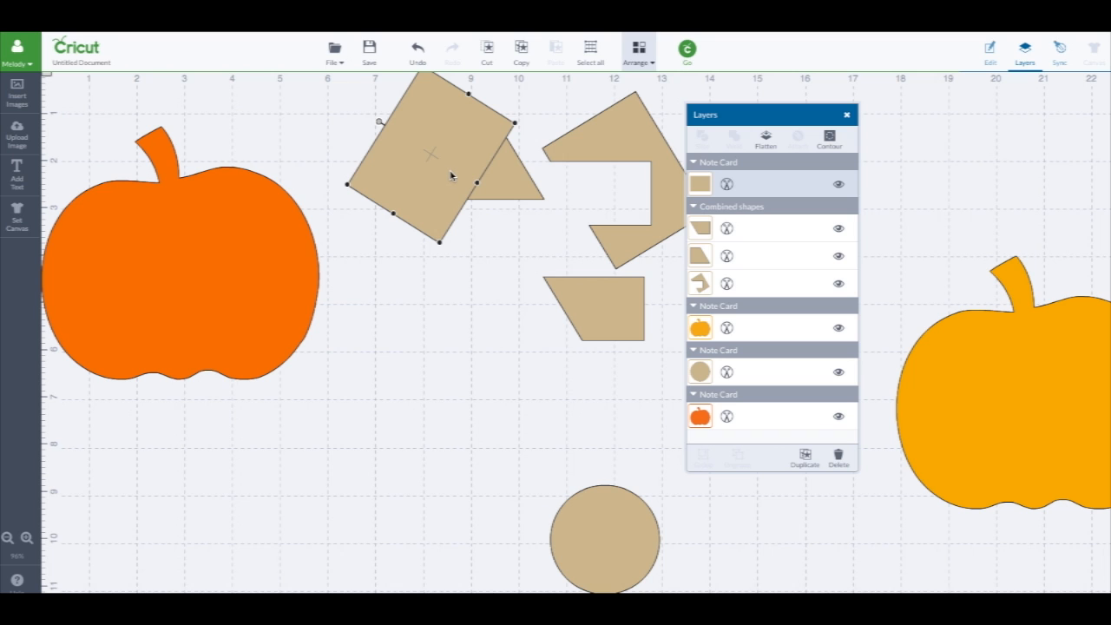
# Slice the trapezoid with the left tilted rectangle and move the resulting triangle just below the orange pumpkin.
pyautogui.keyDown('shift'); pyautogui.click(510, 180); pyautogui.keyUp('shift')
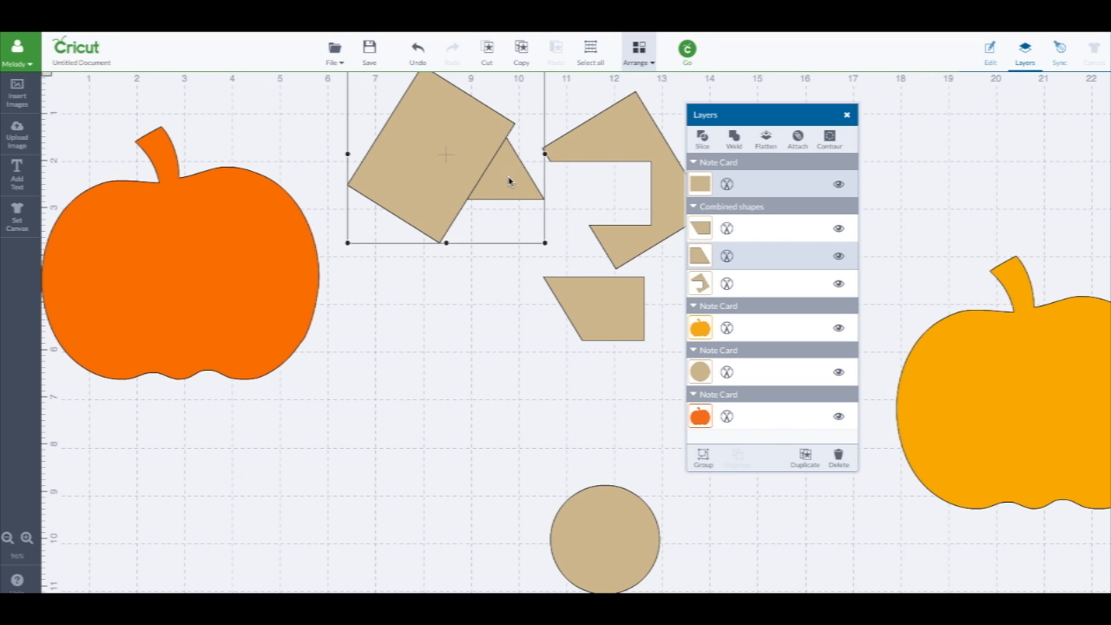
pyautogui.click(702, 138)
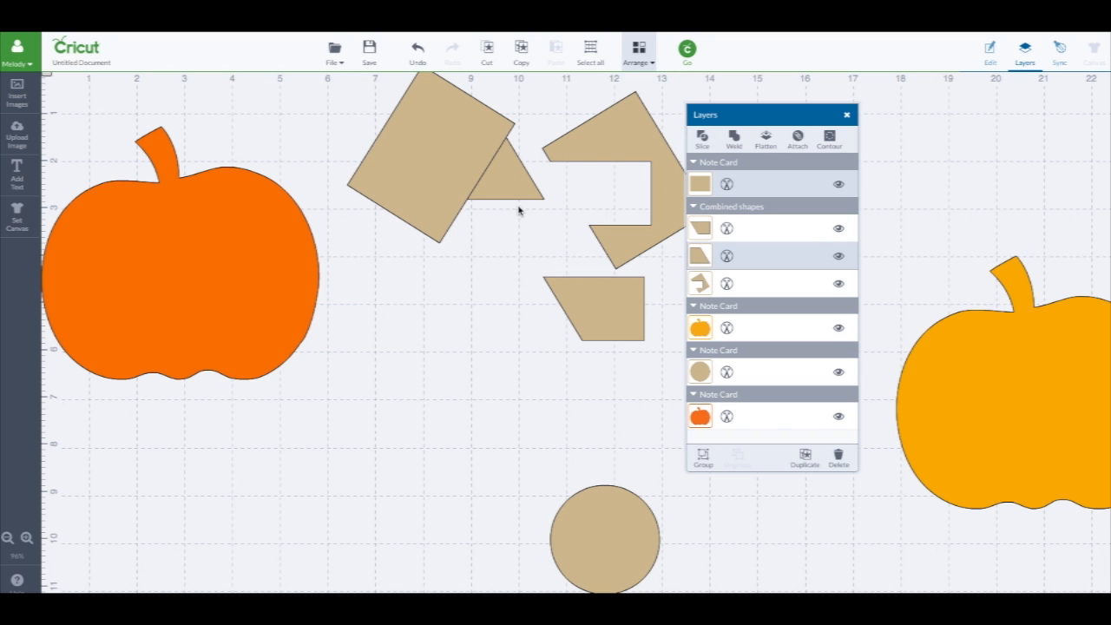
pyautogui.moveTo(510, 175); pyautogui.dragTo(320, 399)
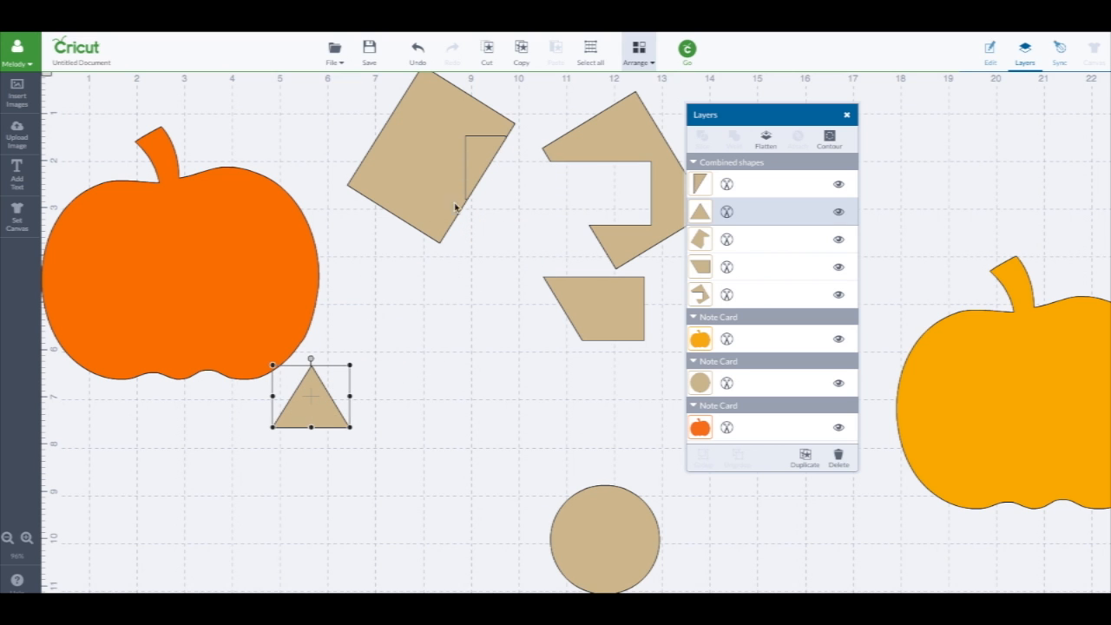
# Pull the leftover slices apart and delete all four of them, keeping only the upright triangle.
pyautogui.moveTo(472, 175); pyautogui.dragTo(453, 278)
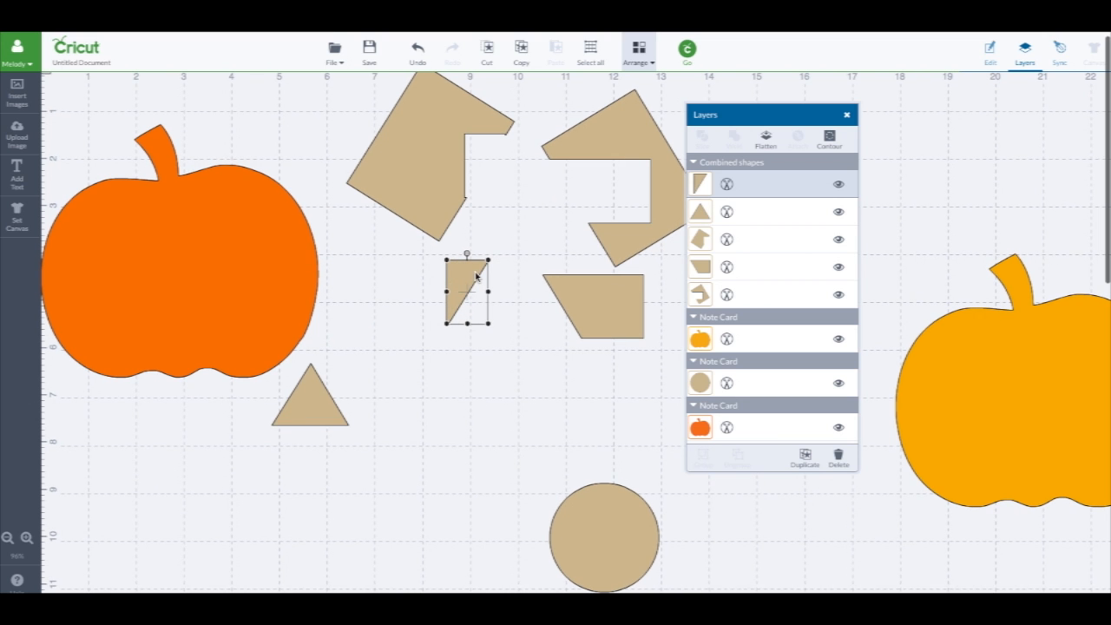
pyautogui.moveTo(588, 298); pyautogui.dragTo(548, 295)
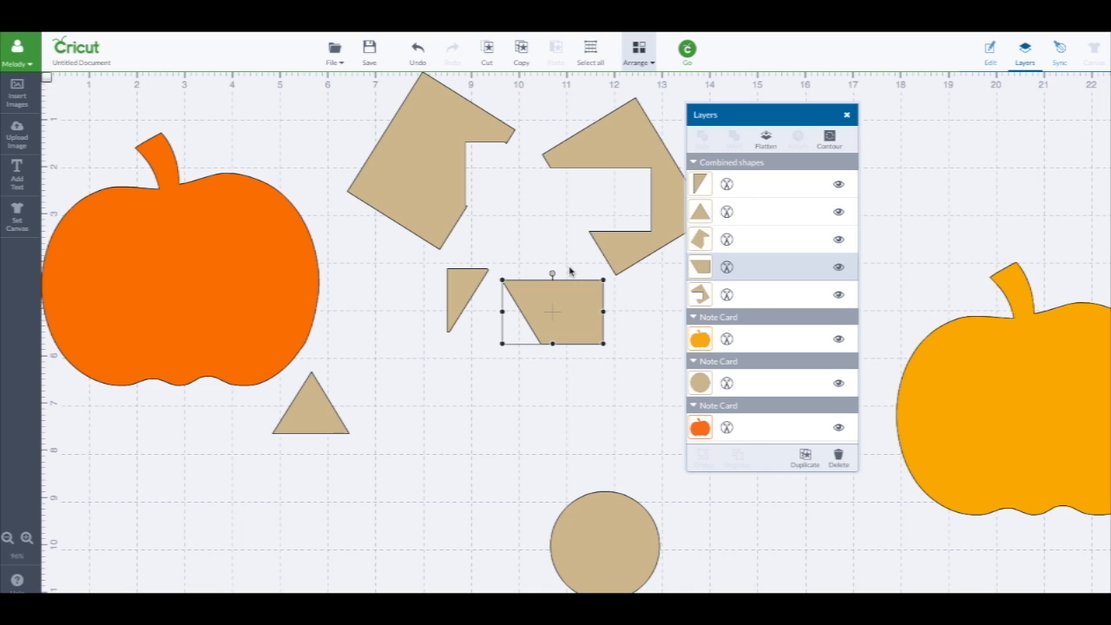
pyautogui.click(446, 174)
pyautogui.press('Delete')
pyautogui.click(555, 154)
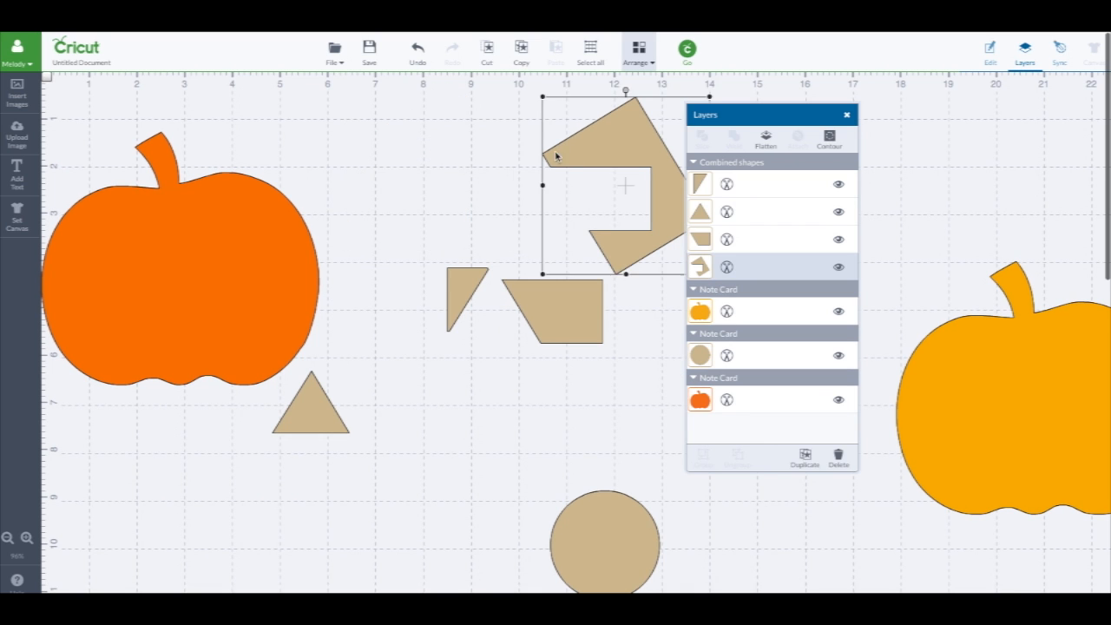
pyautogui.press('Delete')
pyautogui.click(555, 300)
pyautogui.click(475, 287)
pyautogui.press('Delete')
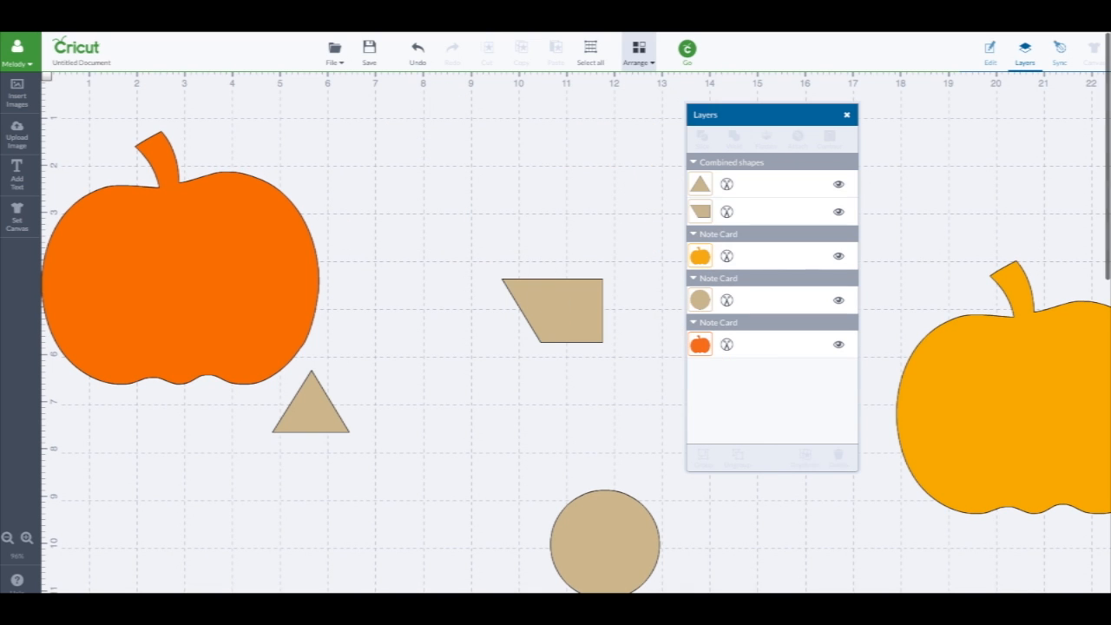
pyautogui.click(555, 301)
pyautogui.press('Delete')
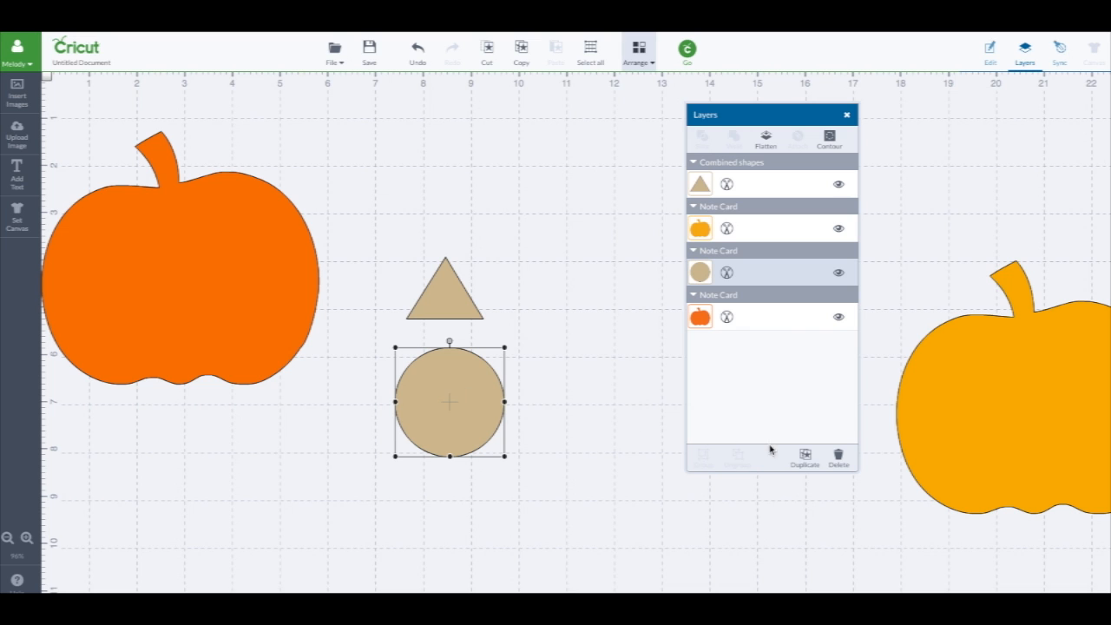
# Duplicate the circle and move the copy to the lower right, clear of the triangle.
pyautogui.click(806, 460)
pyautogui.moveTo(448, 401); pyautogui.dragTo(599, 490)
pyautogui.moveTo(469, 422); pyautogui.dragTo(460, 410)
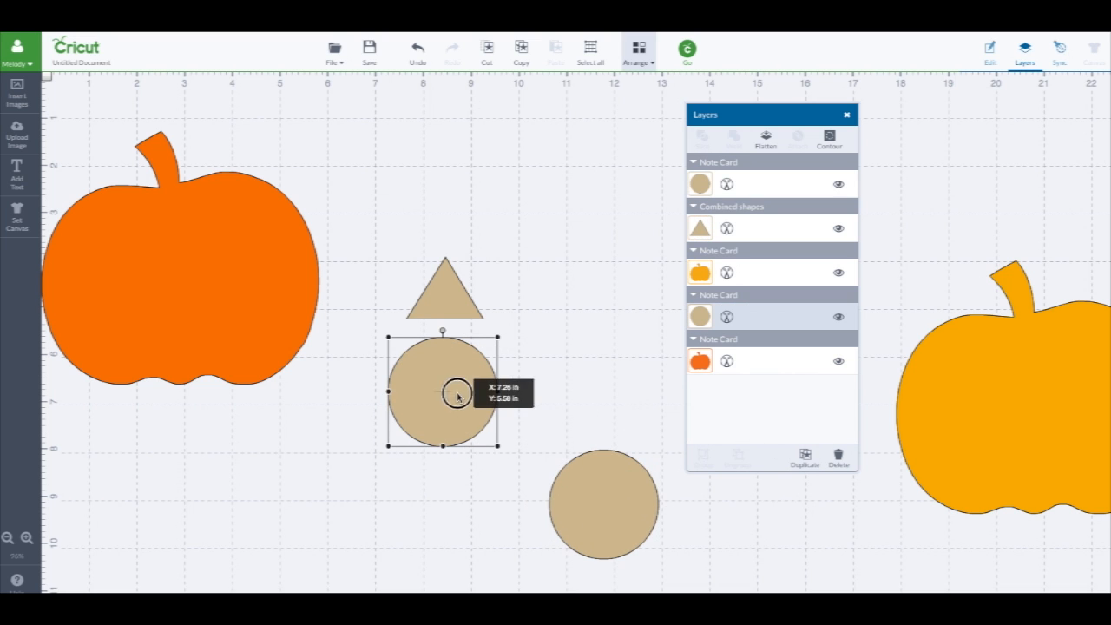
# Shrink the original circle, place it over the triangle's lower left edge and bring it to the front.
pyautogui.moveTo(495, 449); pyautogui.dragTo(449, 316)
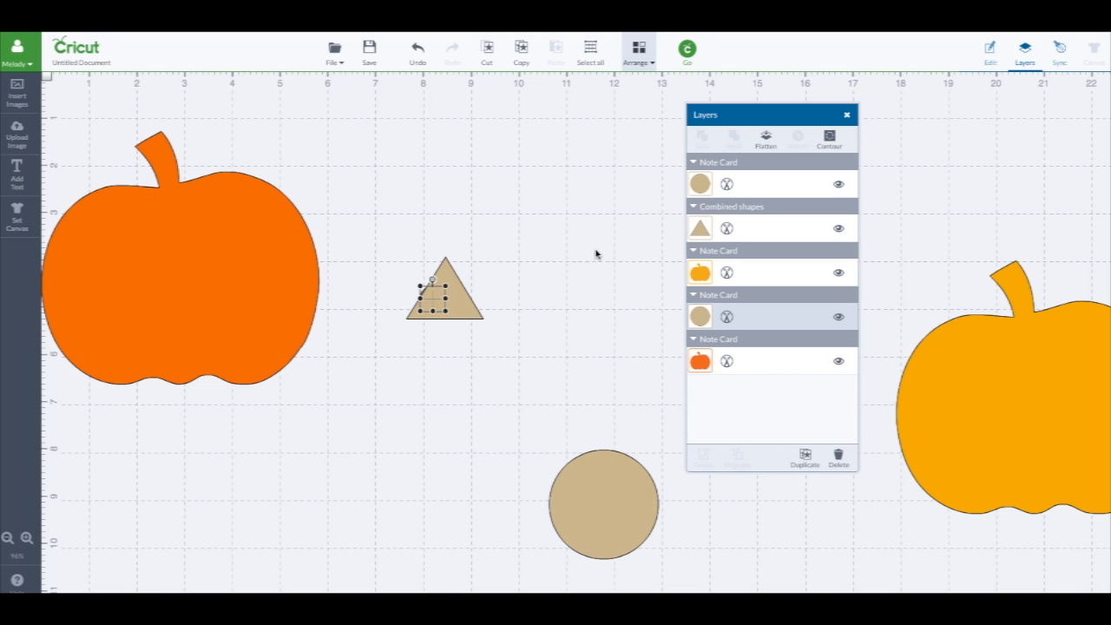
pyautogui.click(640, 50)
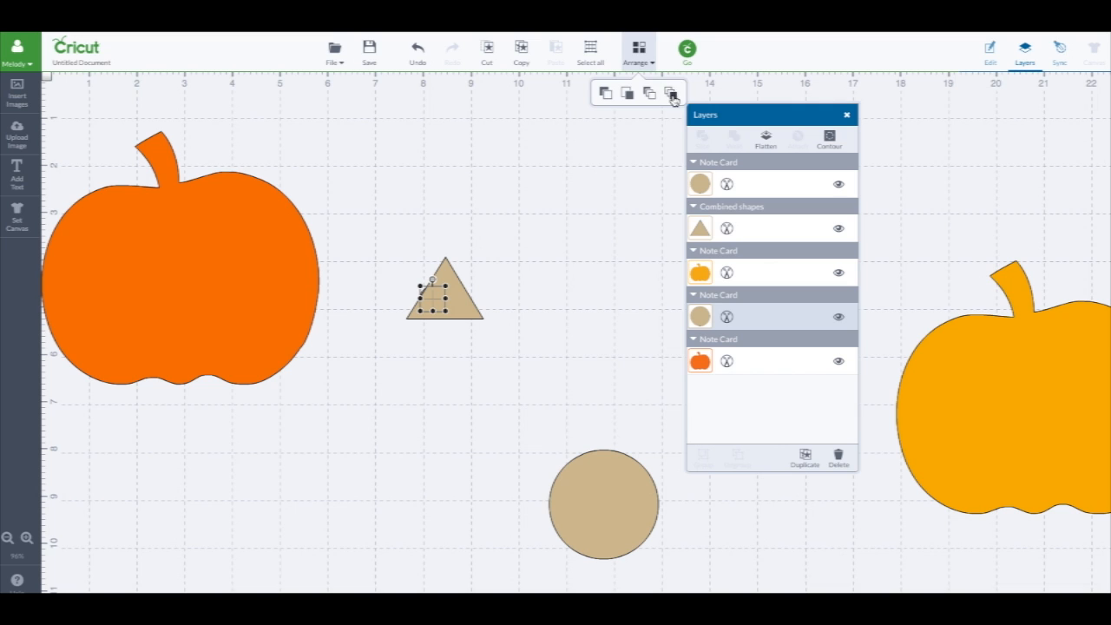
pyautogui.click(670, 93)
# Slice the small circle out of the triangle and move the cut circle and the notched triangle apart.
pyautogui.keyDown('shift'); pyautogui.click(462, 306); pyautogui.keyUp('shift')
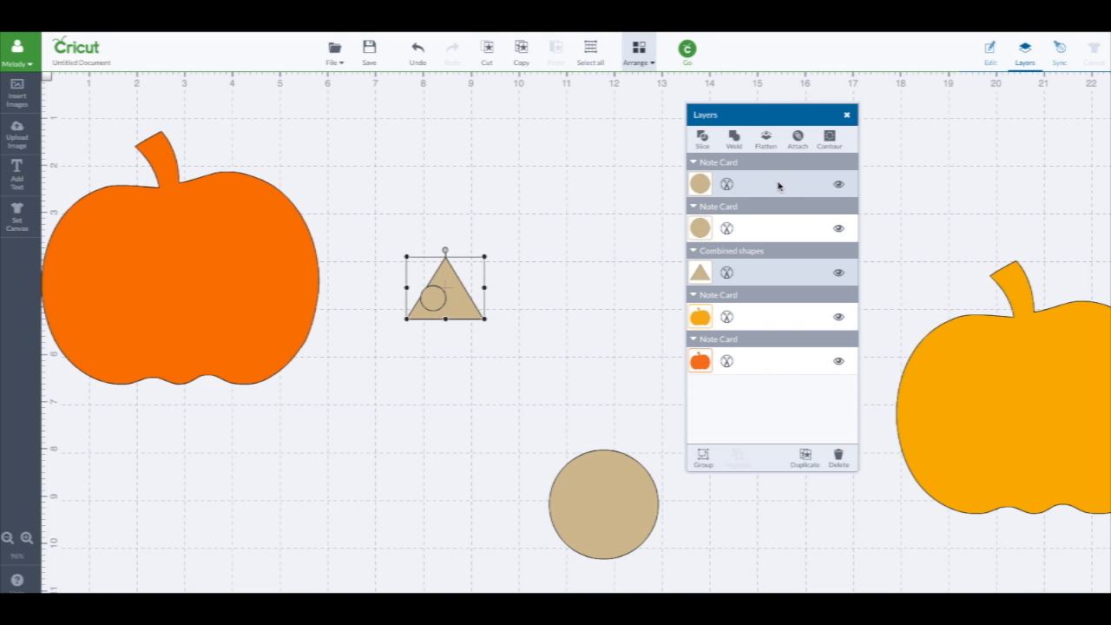
pyautogui.click(702, 138)
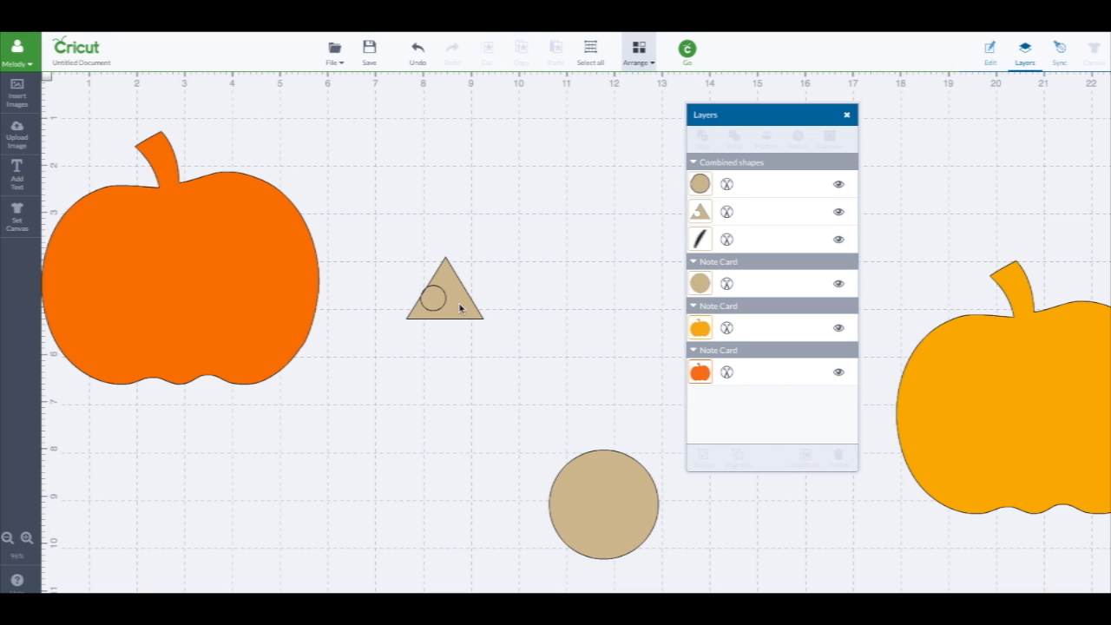
pyautogui.moveTo(436, 300); pyautogui.dragTo(411, 235)
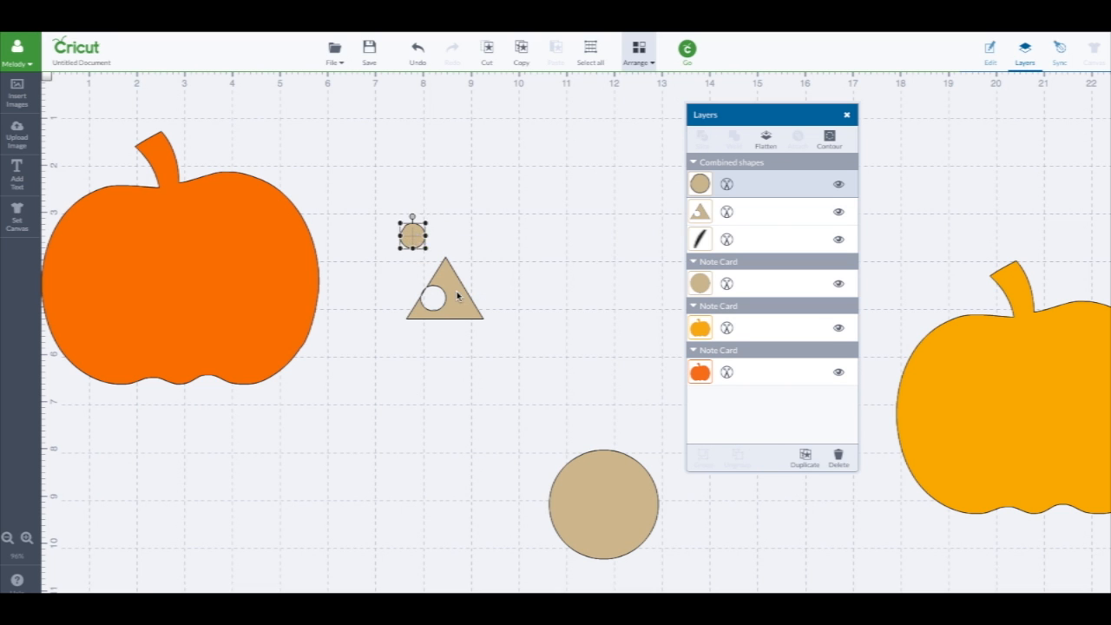
pyautogui.moveTo(456, 292); pyautogui.dragTo(506, 277)
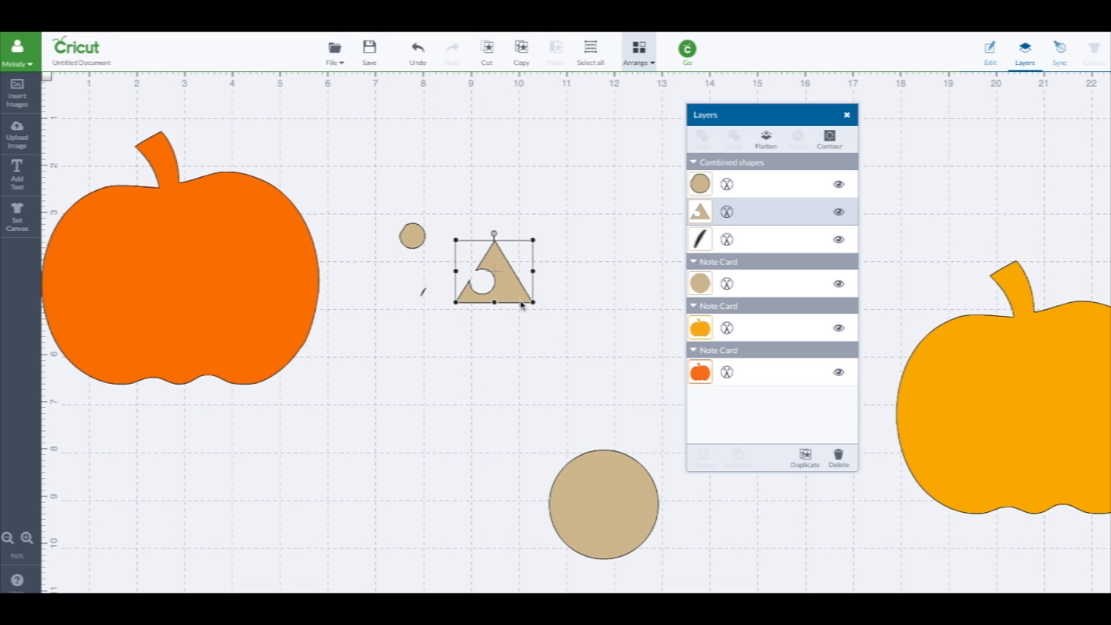
# Shrink the notched triangle slightly, duplicate it and position the two pieces level on the orange pumpkin as eyes.
pyautogui.moveTo(521, 305)
pyautogui.mouseDown()
pyautogui.moveTo(255, 263)
pyautogui.moveTo(538, 312)
pyautogui.moveTo(524, 309)
pyautogui.mouseUp()
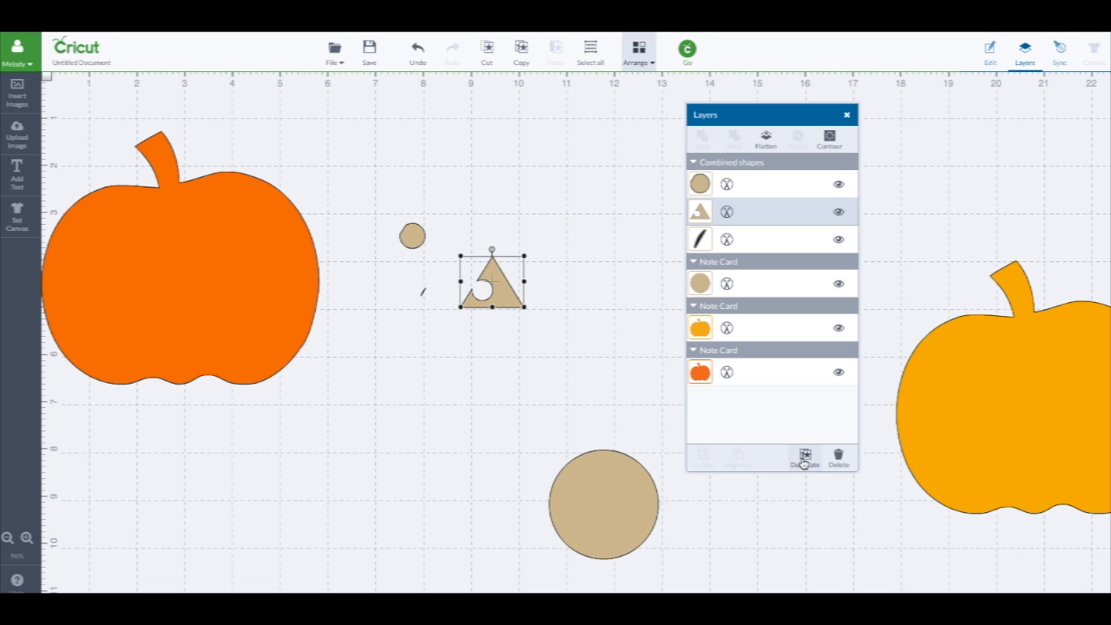
pyautogui.hotkey('ctrl', 'd')
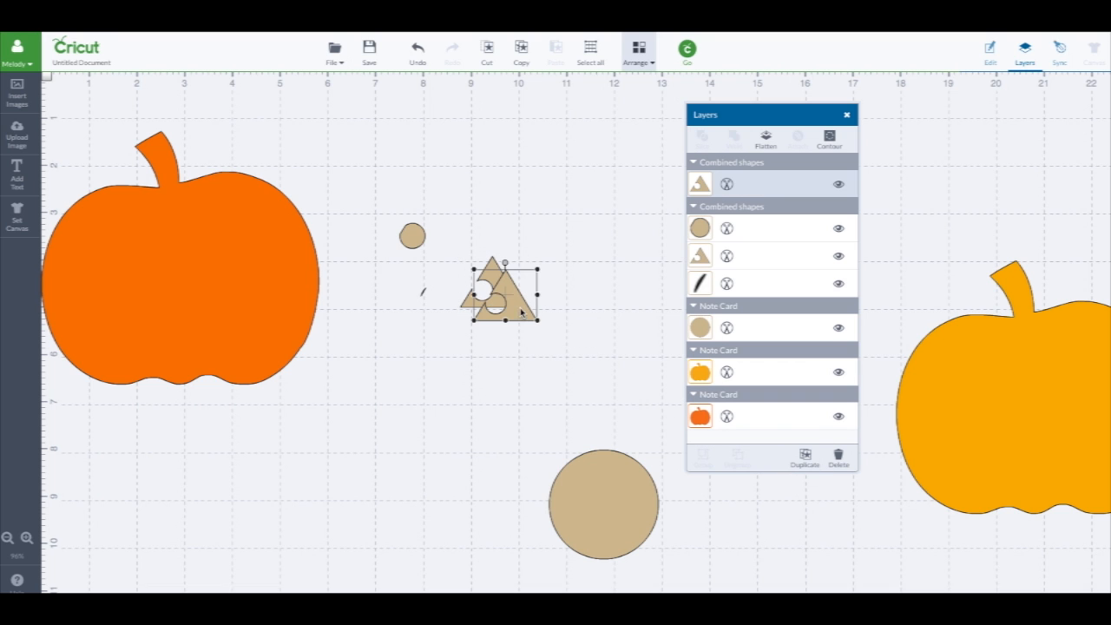
pyautogui.moveTo(520, 307); pyautogui.dragTo(245, 259)
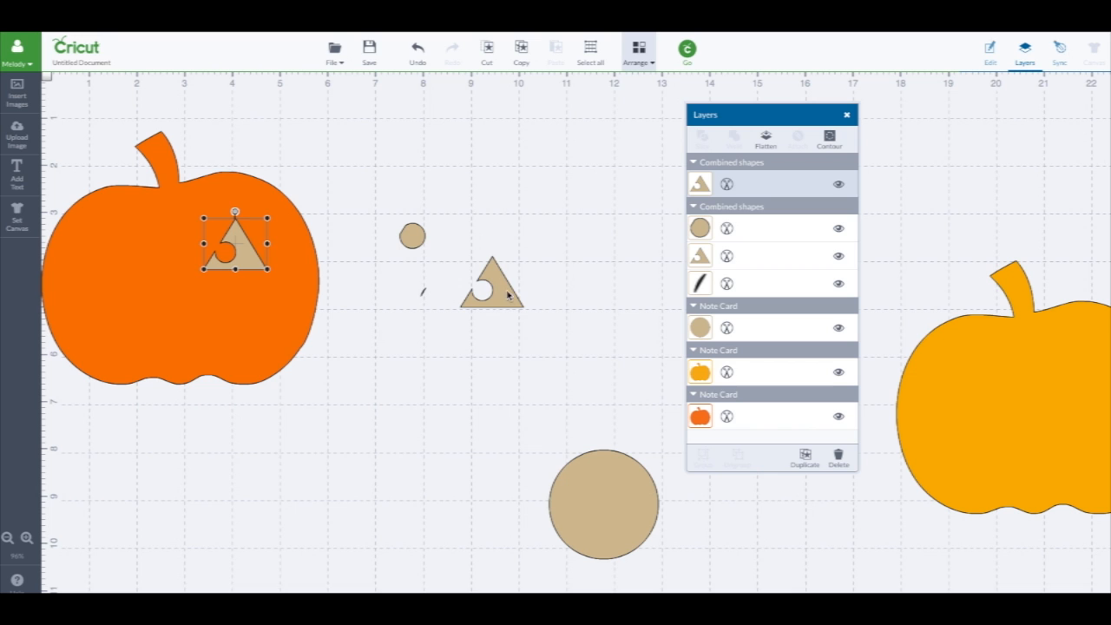
pyautogui.moveTo(507, 295); pyautogui.dragTo(147, 256)
pyautogui.moveTo(249, 263); pyautogui.dragTo(247, 267)
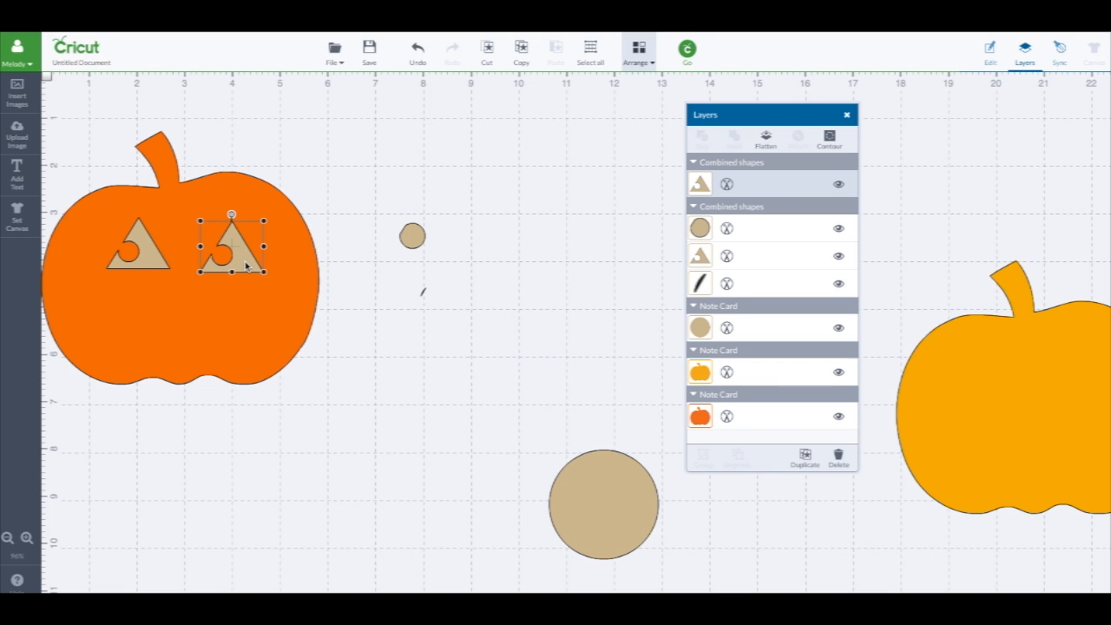
pyautogui.moveTo(149, 267); pyautogui.dragTo(150, 270)
pyautogui.click(248, 268)
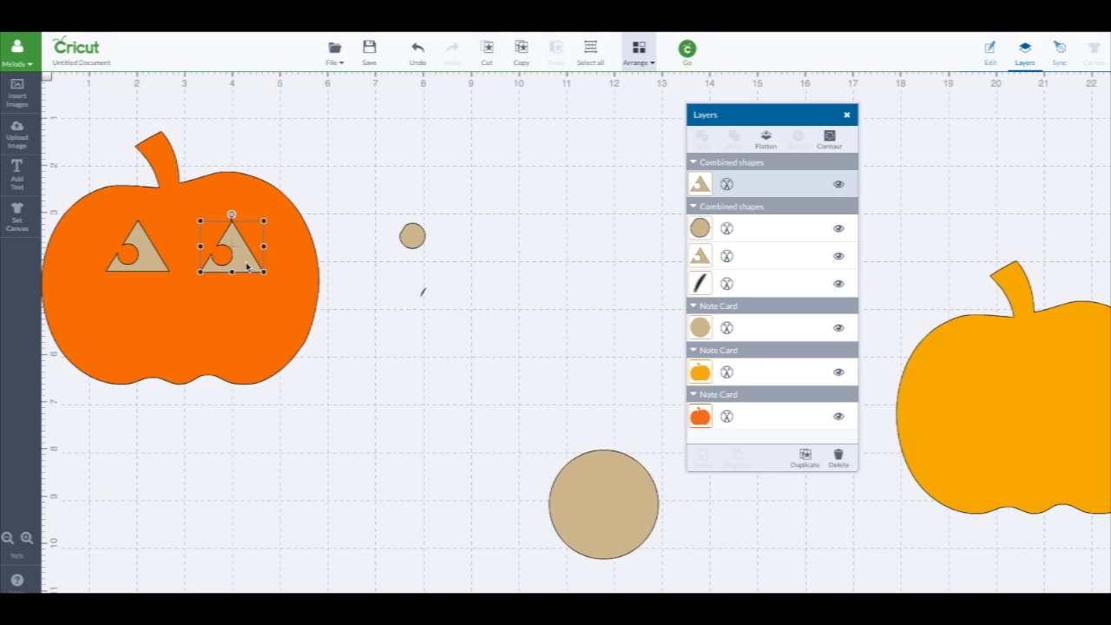
# Slice the right eye out of the orange pumpkin, then separate the pieces and delete the remaining tan eye.
pyautogui.keyDown('shift'); pyautogui.click(292, 274); pyautogui.keyUp('shift')
pyautogui.click(702, 141)
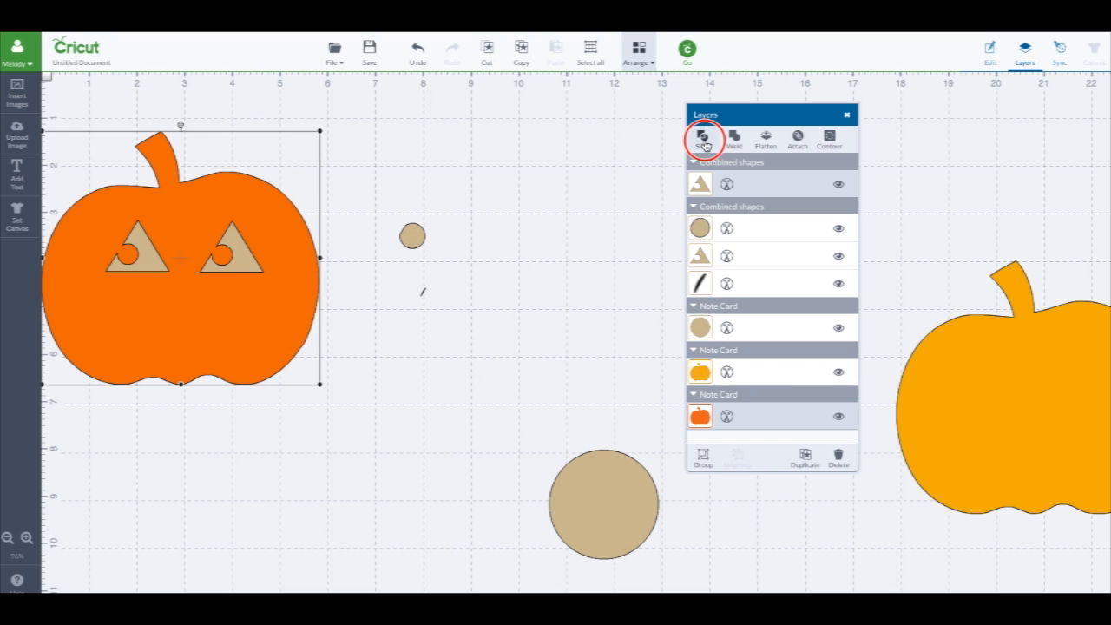
pyautogui.moveTo(242, 264); pyautogui.dragTo(137, 264)
pyautogui.moveTo(184, 231); pyautogui.dragTo(246, 309)
pyautogui.moveTo(156, 254); pyautogui.dragTo(187, 255)
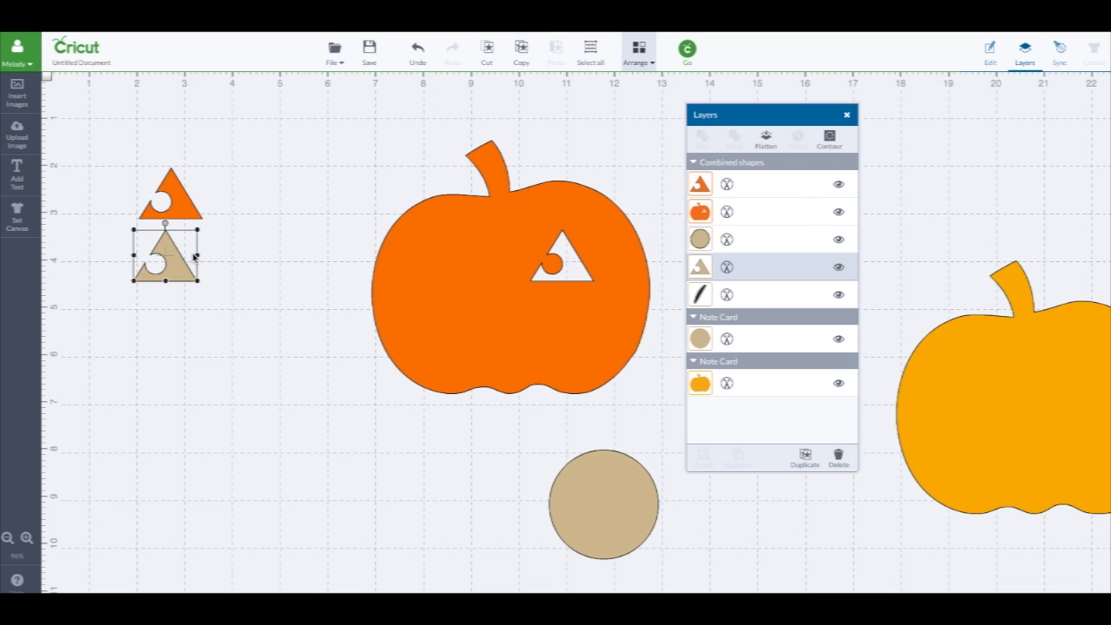
pyautogui.press('Delete')
# Place the orange cut-out piece on the pumpkin as its left eye and slice it out of the pumpkin.
pyautogui.moveTo(484, 267); pyautogui.dragTo(250, 269)
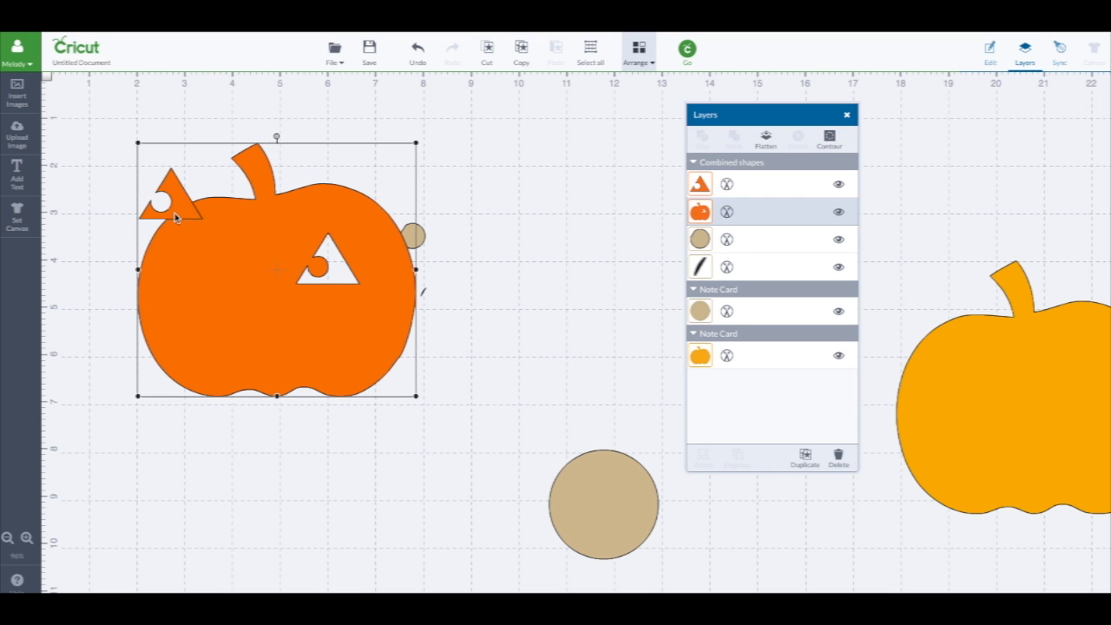
pyautogui.moveTo(174, 213); pyautogui.dragTo(245, 278)
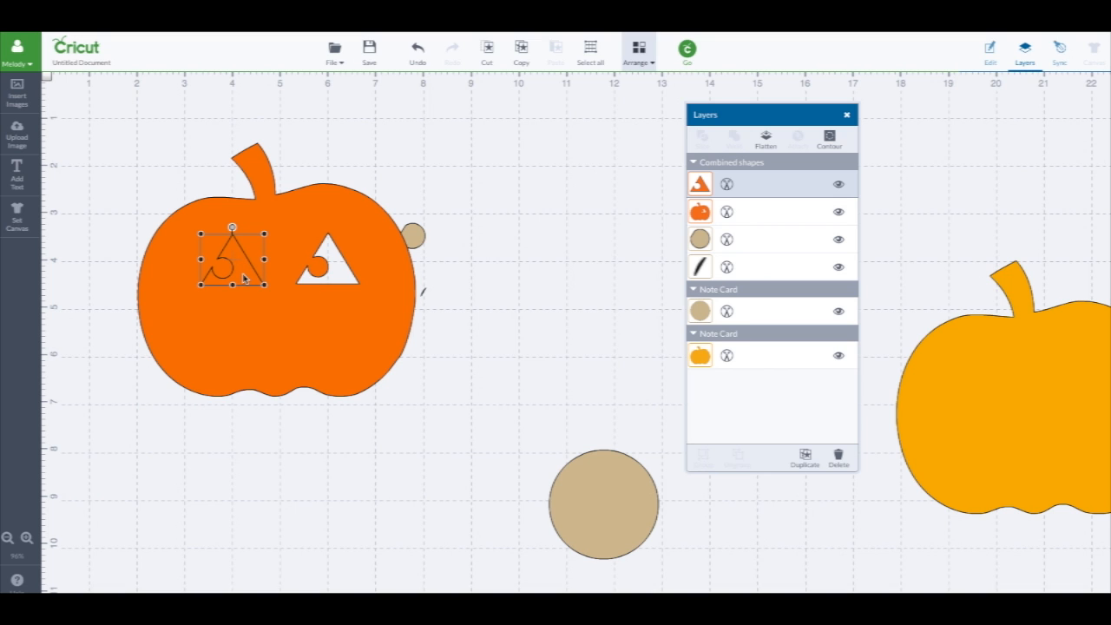
pyautogui.keyDown('shift'); pyautogui.click(182, 268); pyautogui.keyUp('shift')
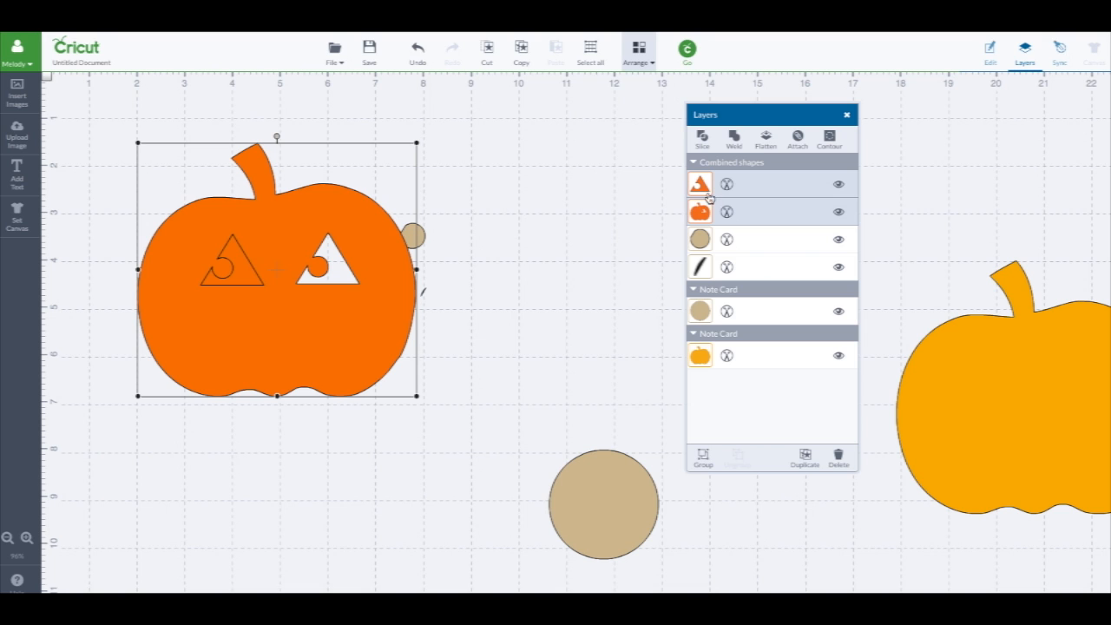
pyautogui.click(702, 137)
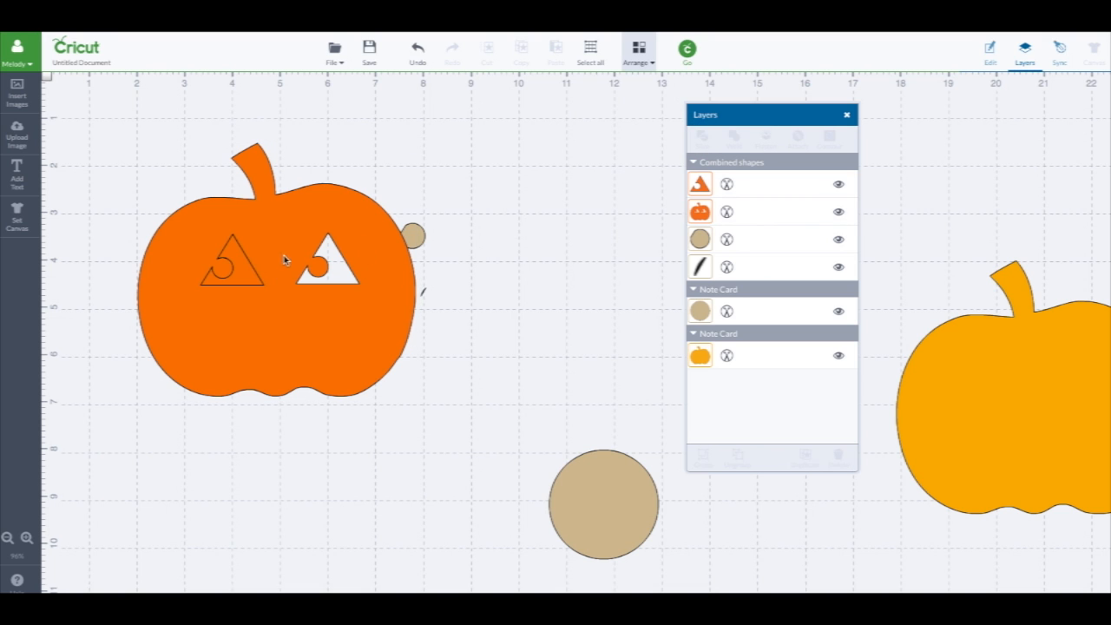
# Move the orange cut-out piece down to the nose position and shift the pumpkin slightly.
pyautogui.moveTo(248, 274); pyautogui.dragTo(296, 338)
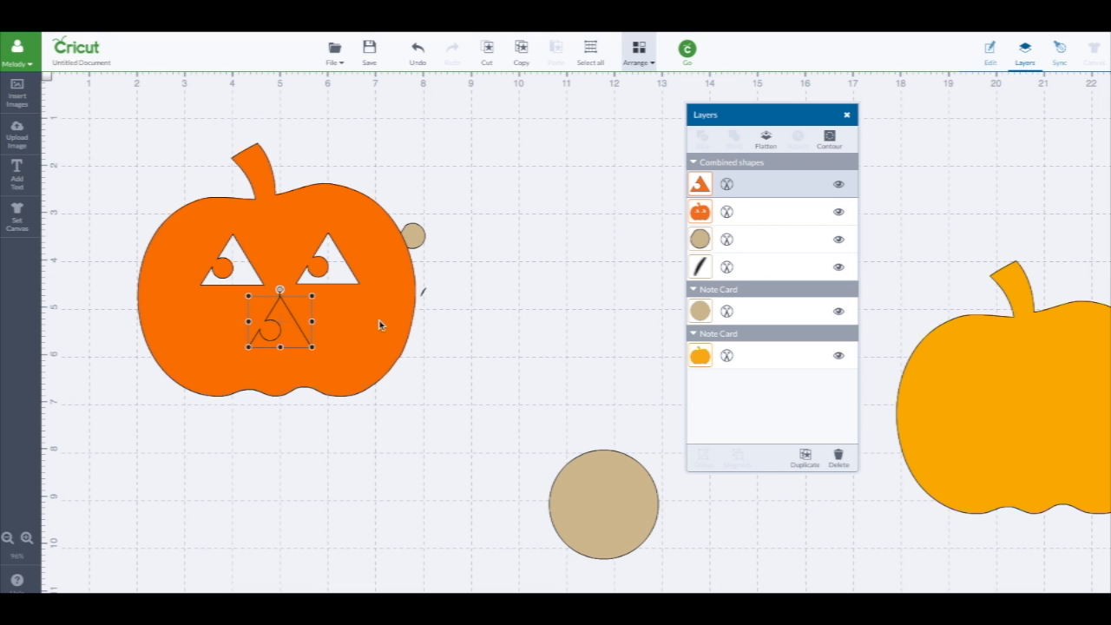
pyautogui.moveTo(379, 321)
pyautogui.mouseDown()
pyautogui.moveTo(290, 329)
pyautogui.moveTo(389, 328)
pyautogui.mouseUp()
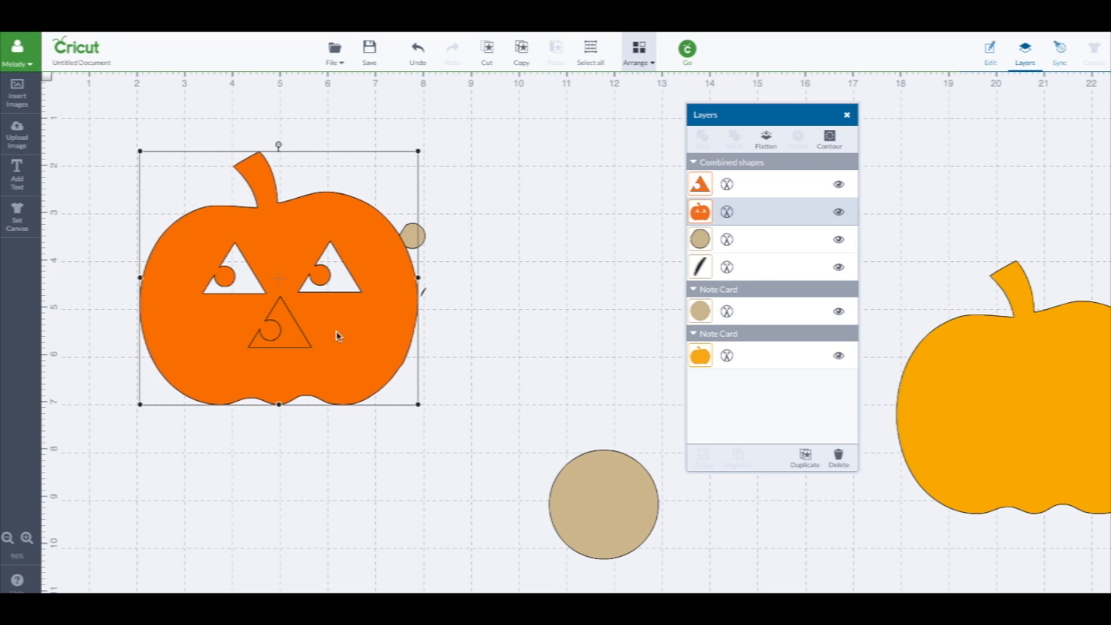
pyautogui.rightClick(282, 317)
pyautogui.click(299, 337)
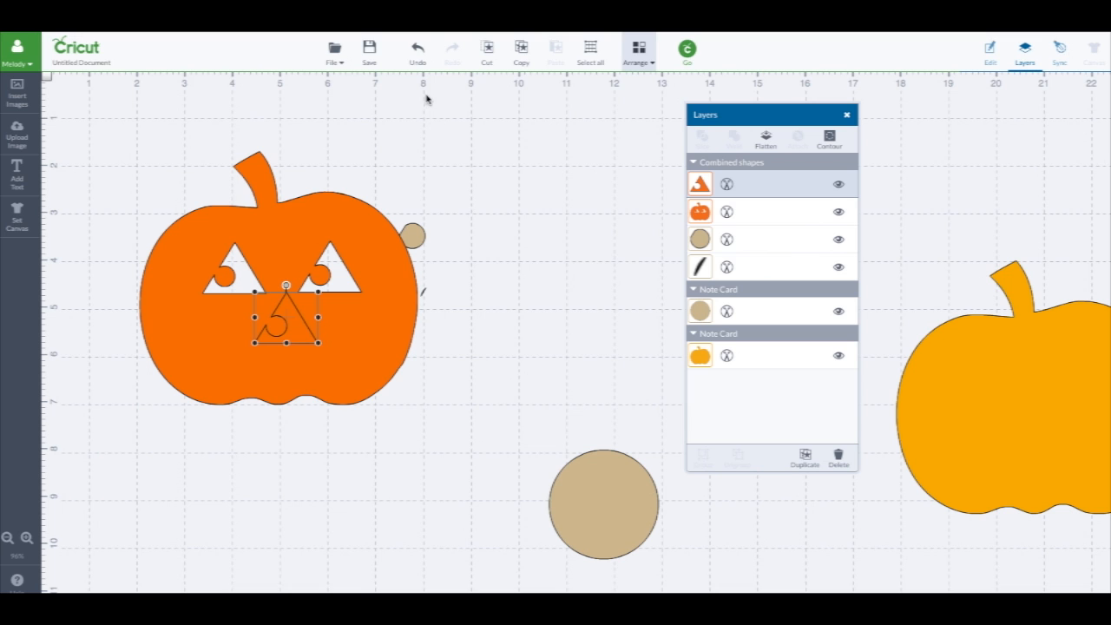
# Undo the eye cuts and placements back to the uncut triangle with the small circle over it.
pyautogui.click(418, 49)
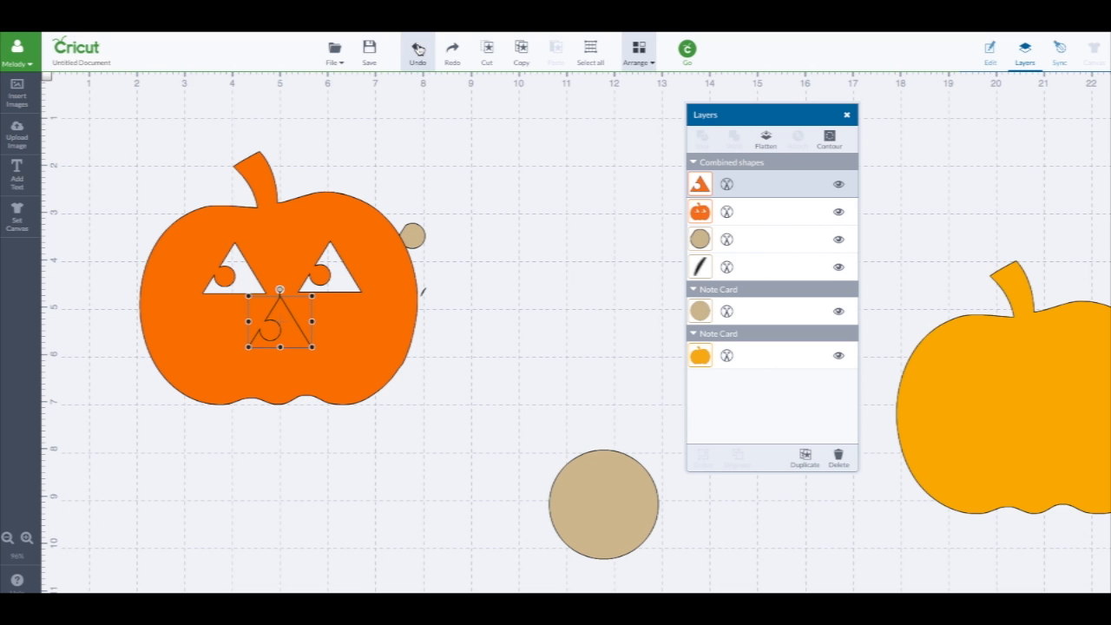
pyautogui.click(417, 49)
pyautogui.click(417, 48)
pyautogui.click(417, 49)
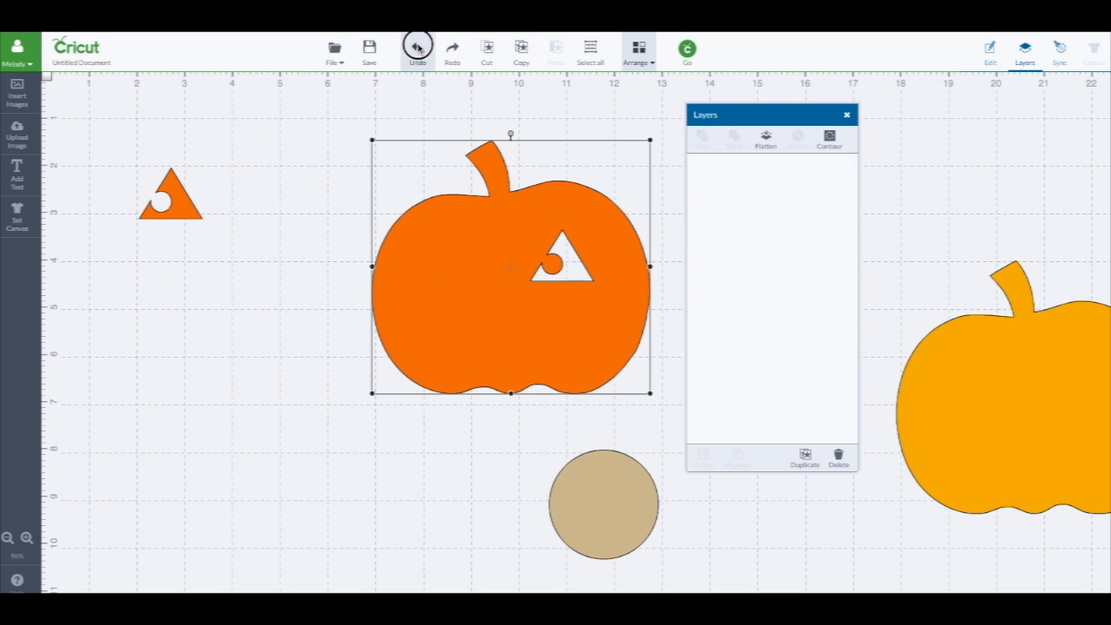
pyautogui.click(417, 49)
pyautogui.click(418, 49)
pyautogui.click(417, 49)
pyautogui.click(418, 48)
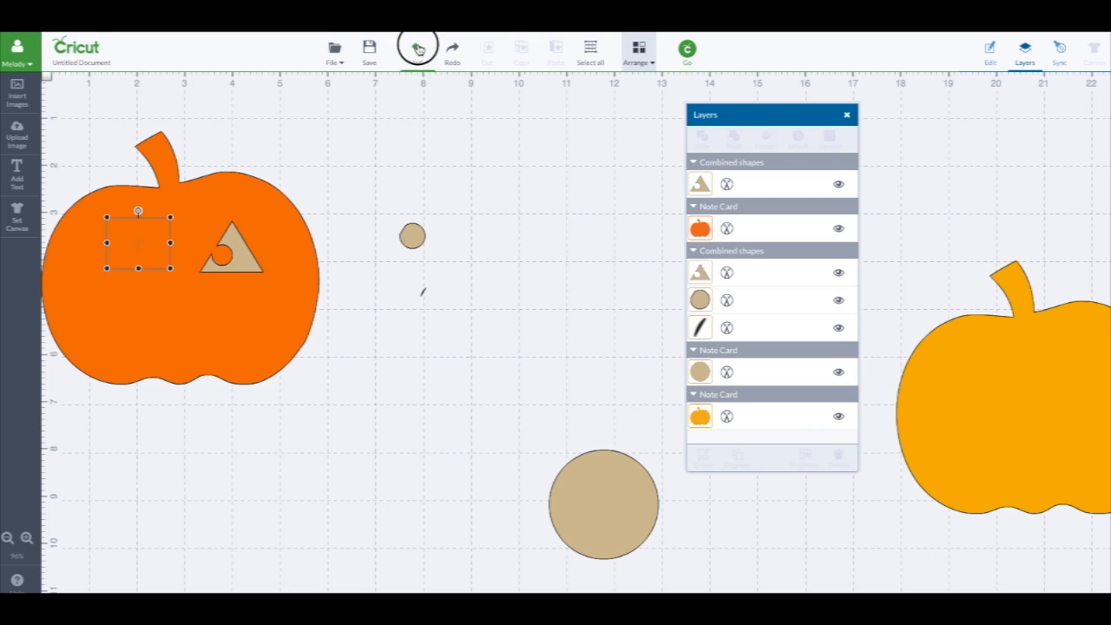
pyautogui.click(417, 49)
pyautogui.click(418, 48)
pyautogui.click(417, 48)
pyautogui.click(417, 49)
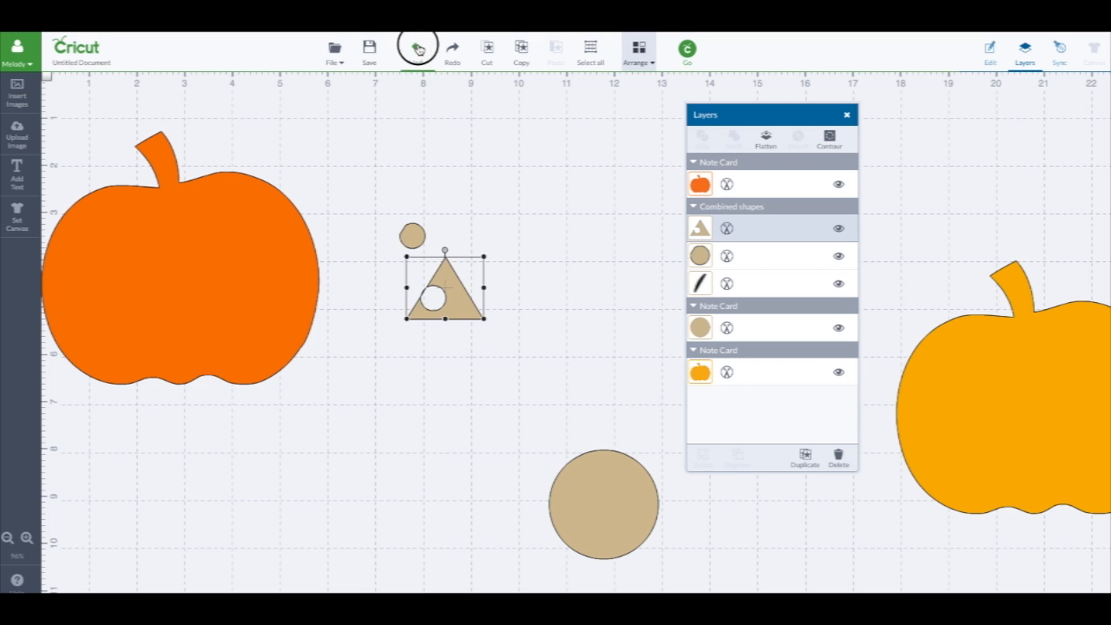
pyautogui.click(417, 49)
pyautogui.click(418, 49)
# Duplicate the uncut triangle and move the copy just above the large circle.
pyautogui.click(460, 289)
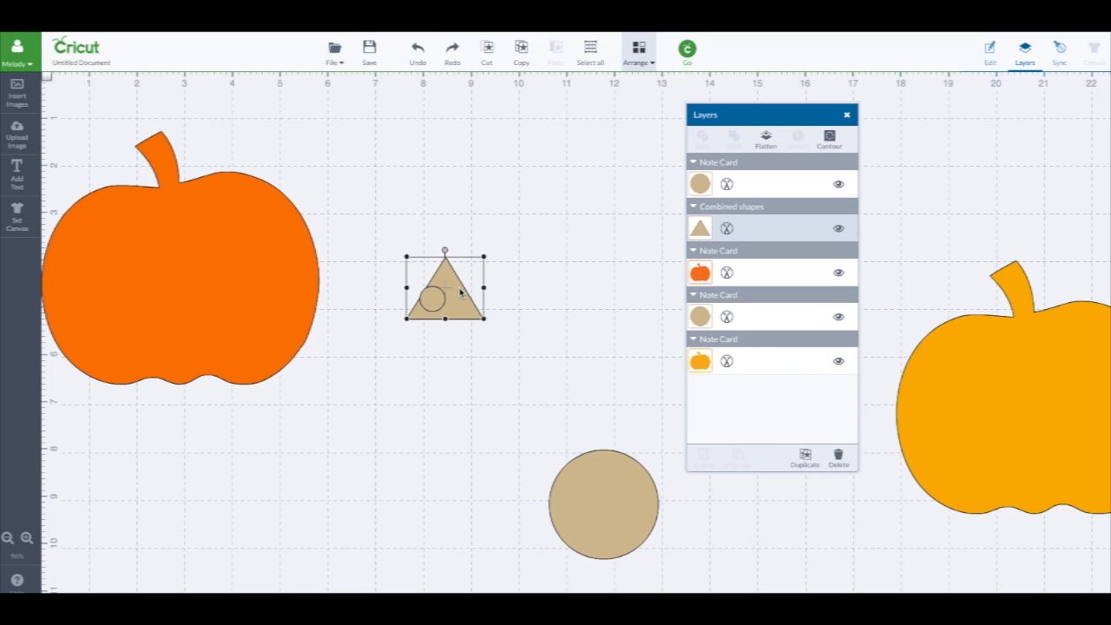
pyautogui.click(804, 458)
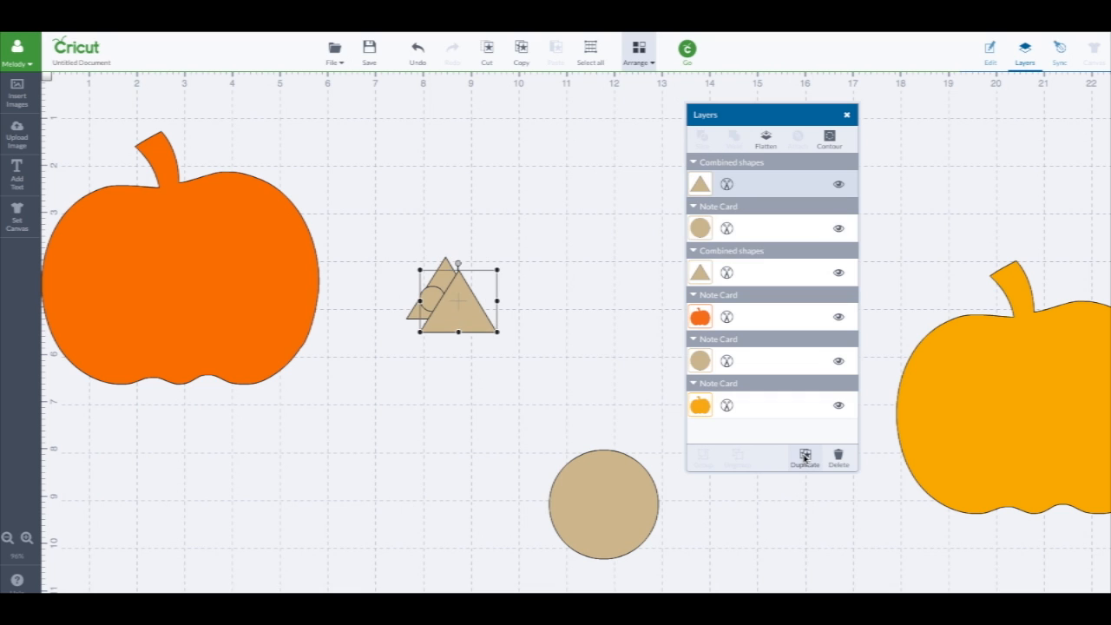
pyautogui.moveTo(469, 324); pyautogui.dragTo(615, 432)
# Slice the original triangle with the small circle that overlaps its lower left edge.
pyautogui.click(433, 299)
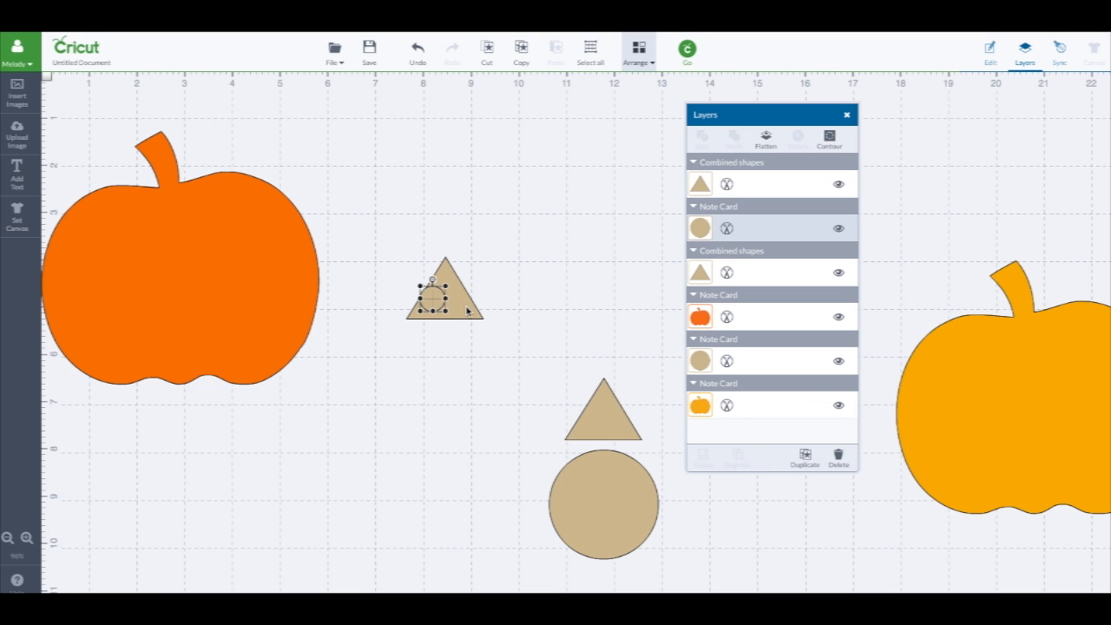
pyautogui.keyDown('shift'); pyautogui.click(467, 311); pyautogui.keyUp('shift')
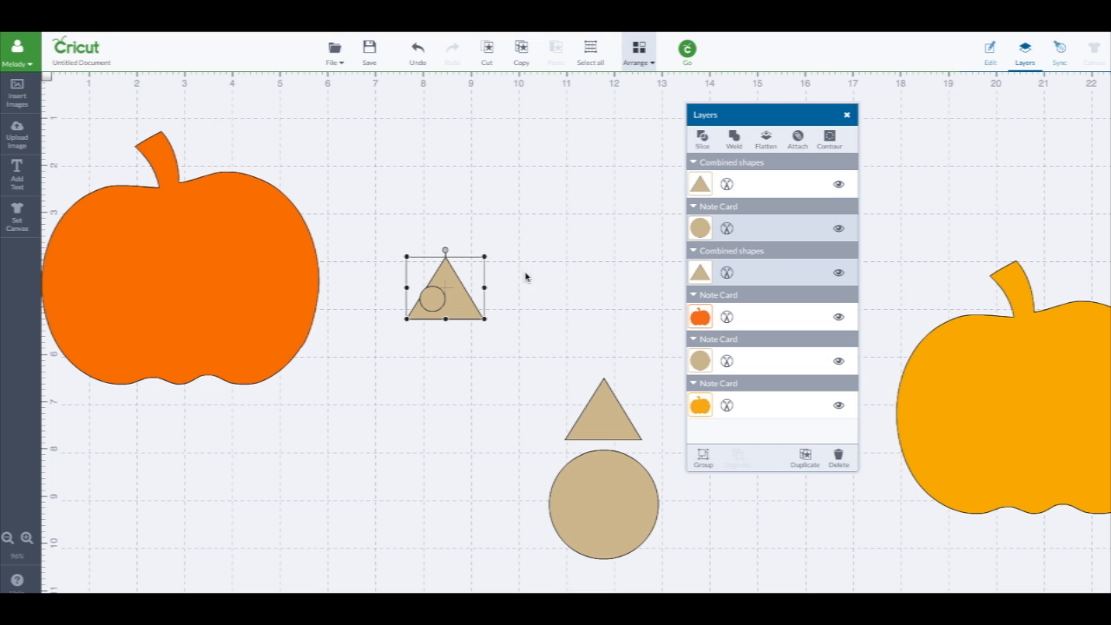
pyautogui.click(702, 138)
# Shrink the notched triangle, place it as the orange pumpkin's right eye and slice it out of the pumpkin.
pyautogui.click(461, 304)
pyautogui.moveTo(461, 303); pyautogui.dragTo(242, 282)
pyautogui.keyDown('shift'); pyautogui.click(289, 276); pyautogui.keyUp('shift')
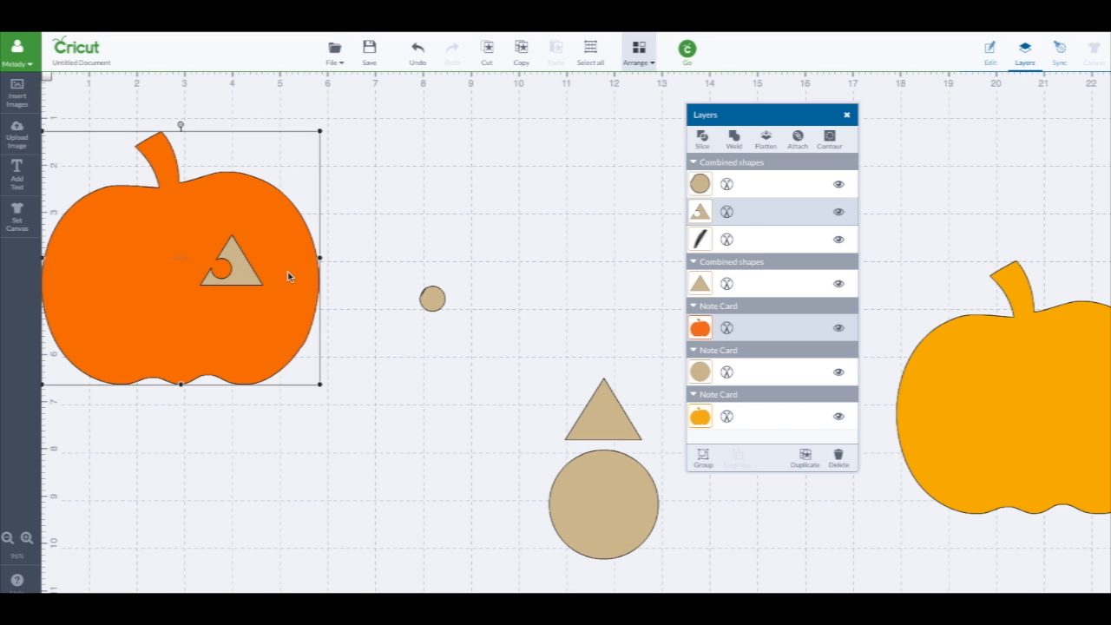
pyautogui.click(705, 141)
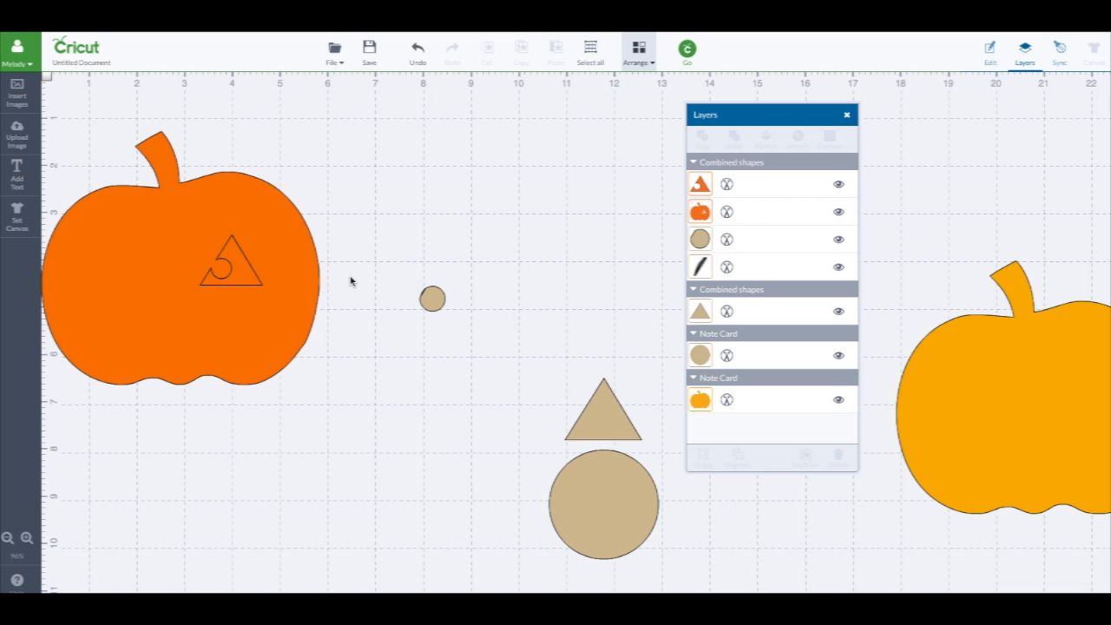
# Position the orange cut-out piece as the pumpkin's left eye, level with the right eye hole, and shift the pumpkin slightly right.
pyautogui.moveTo(235, 278); pyautogui.dragTo(148, 280)
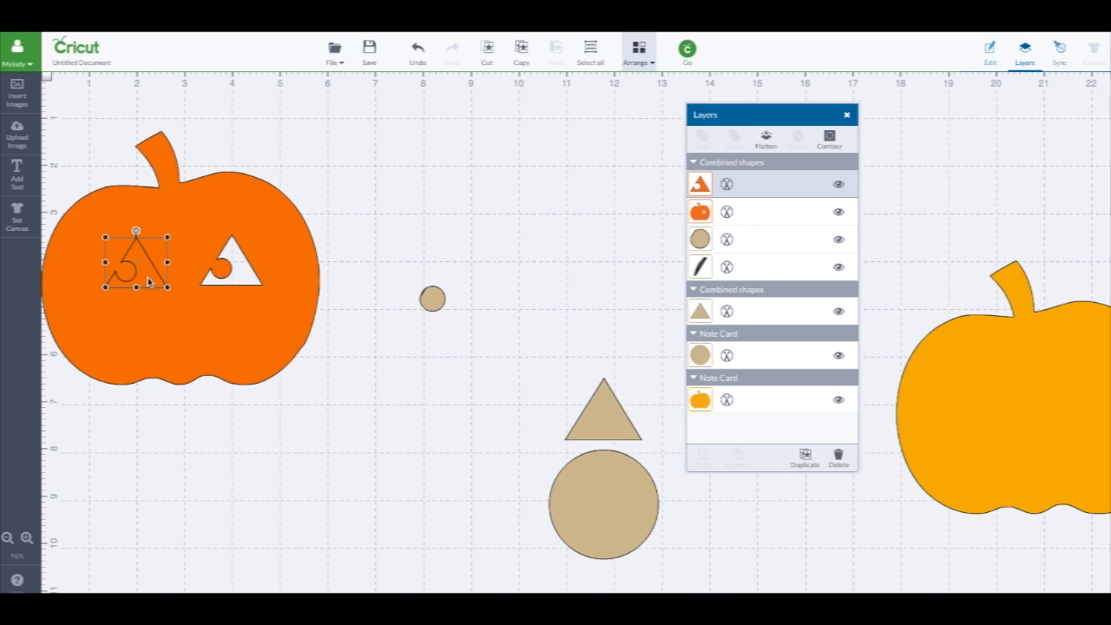
pyautogui.keyDown('shift'); pyautogui.click(177, 263); pyautogui.keyUp('shift')
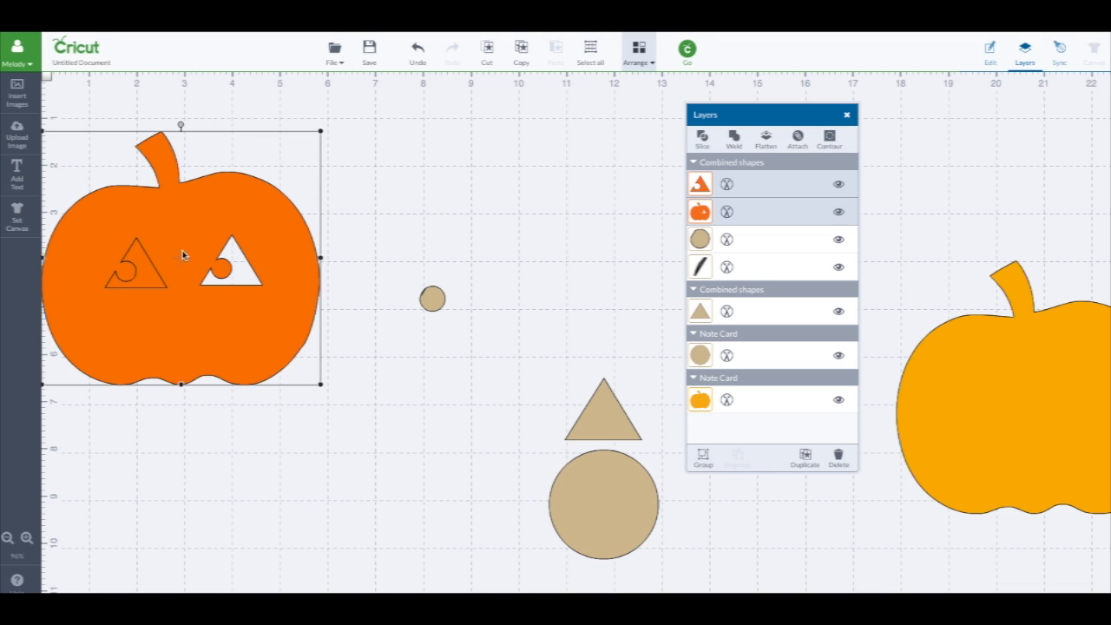
pyautogui.rightClick(701, 139)
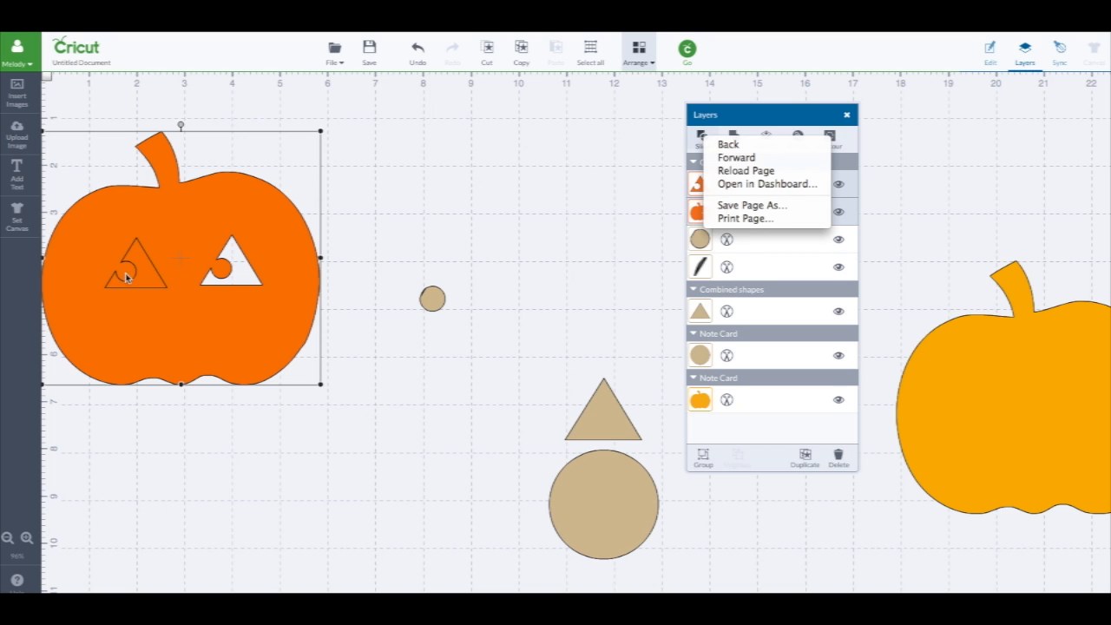
pyautogui.click(139, 317)
pyautogui.moveTo(144, 280); pyautogui.dragTo(165, 272)
pyautogui.click(177, 387)
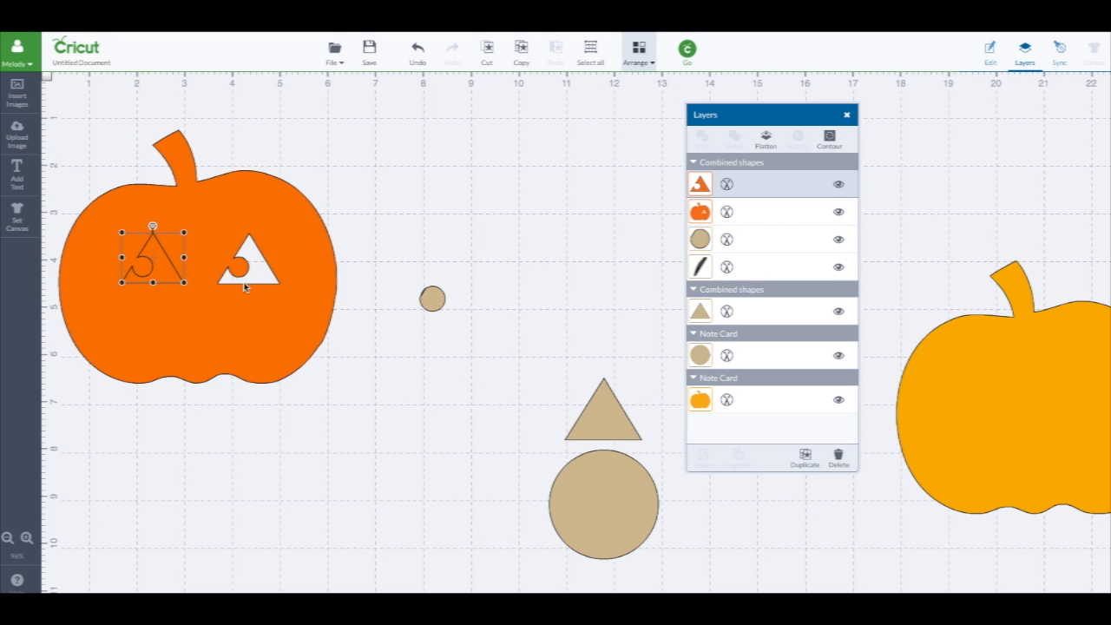
# Slice the left notched-triangle eye out of the orange pumpkin and move the cut-out piece off the pumpkin.
pyautogui.keyDown('shift'); pyautogui.click(216, 258); pyautogui.keyUp('shift')
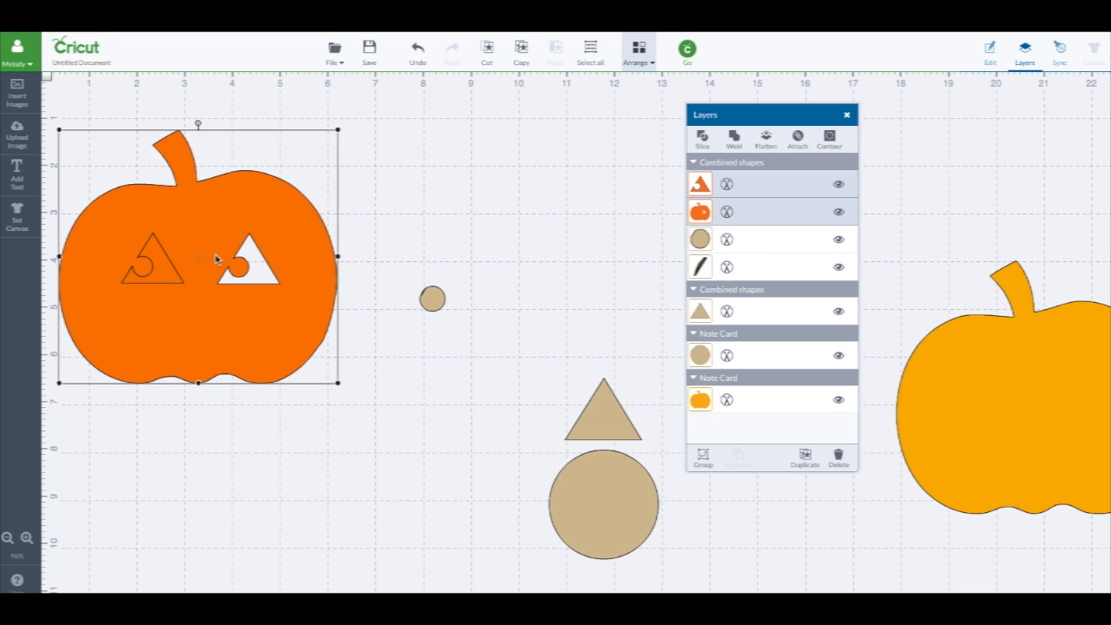
pyautogui.click(704, 140)
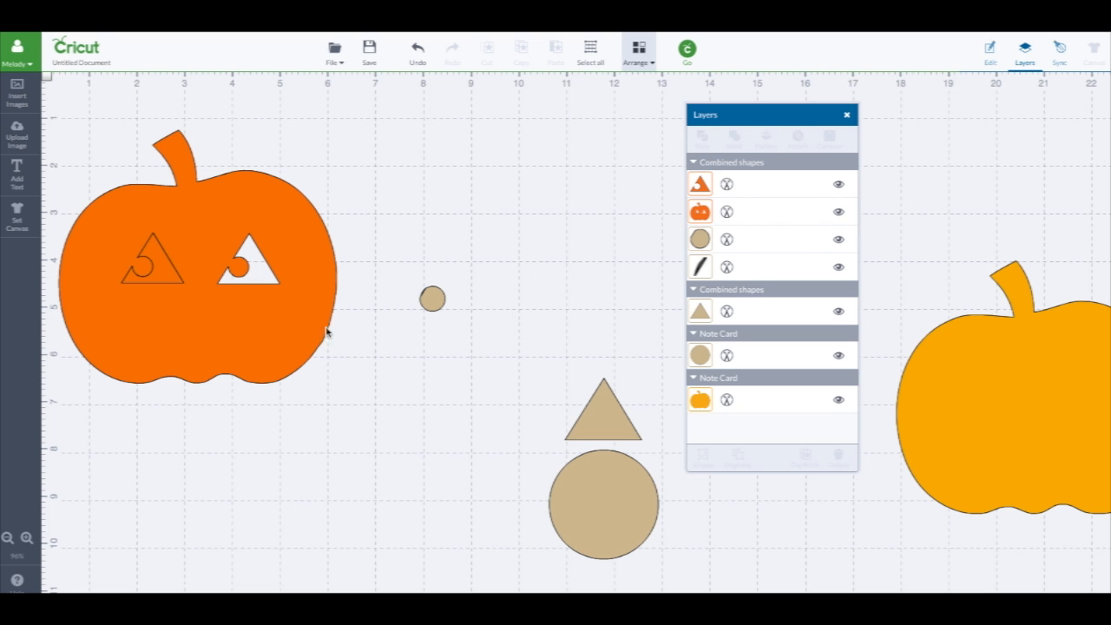
pyautogui.moveTo(164, 278); pyautogui.dragTo(409, 223)
# Duplicate the plain tan triangle and set both triangles overlapping in the open space above the large circle.
pyautogui.moveTo(597, 411); pyautogui.dragTo(513, 317)
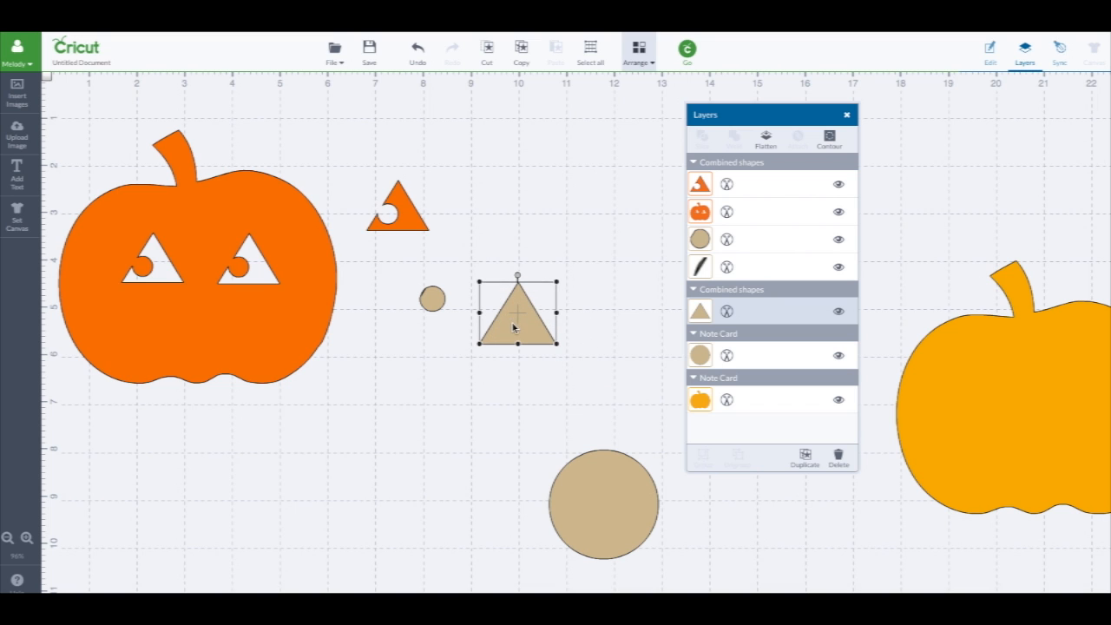
pyautogui.click(803, 455)
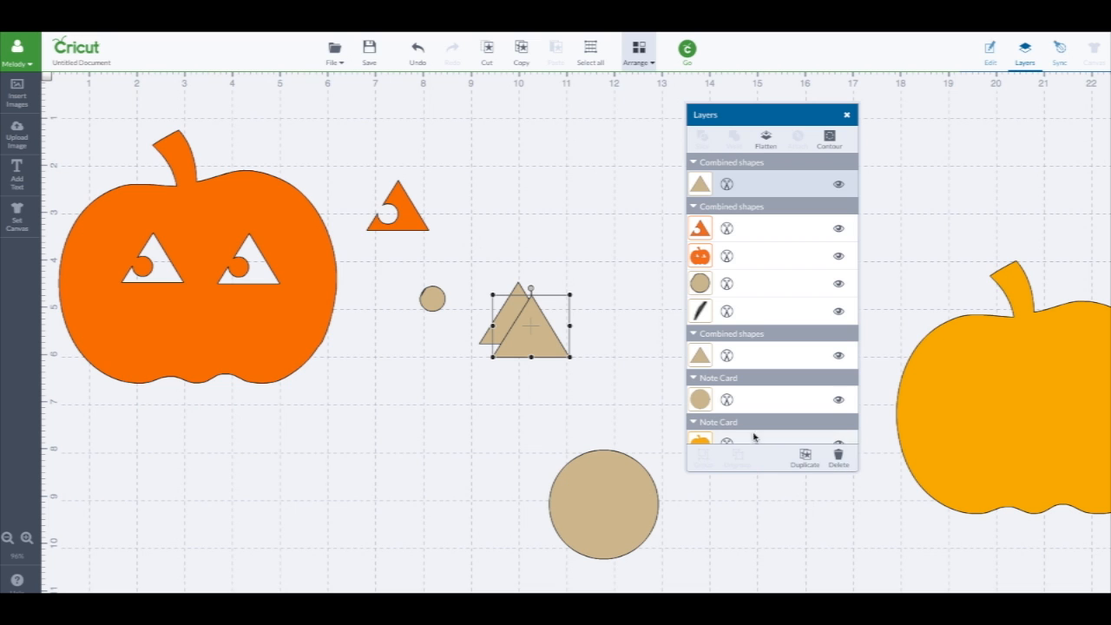
pyautogui.moveTo(549, 352); pyautogui.dragTo(585, 317)
# Separate the small circle from the thin sliver beneath it and delete both leftover pieces.
pyautogui.moveTo(432, 298); pyautogui.dragTo(446, 306)
pyautogui.click(471, 352)
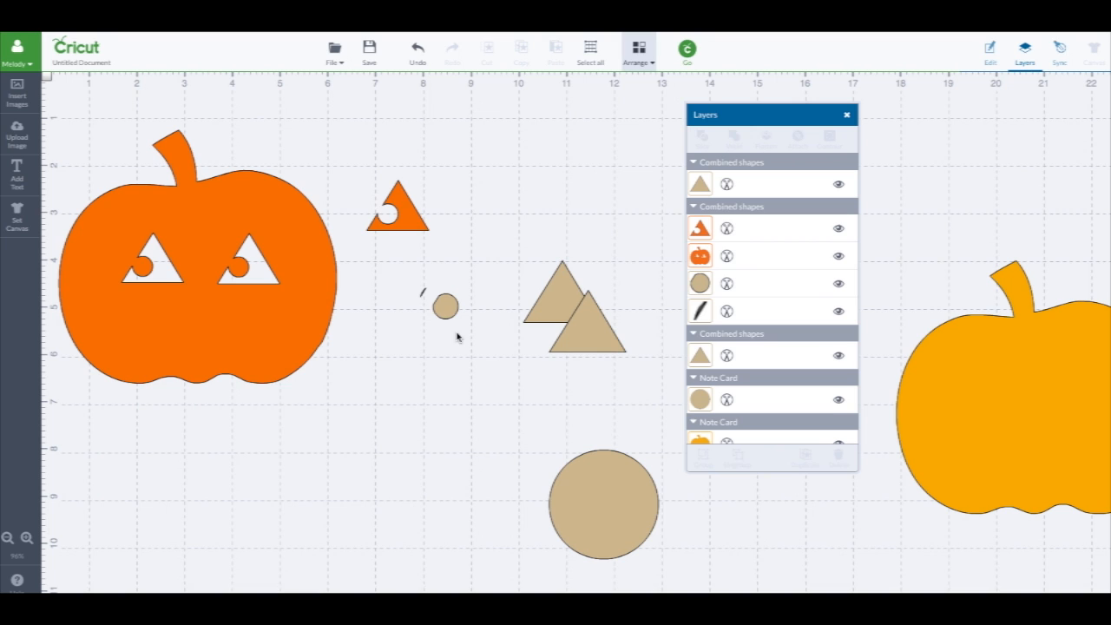
pyautogui.click(424, 294)
pyautogui.press('Delete')
pyautogui.click(448, 306)
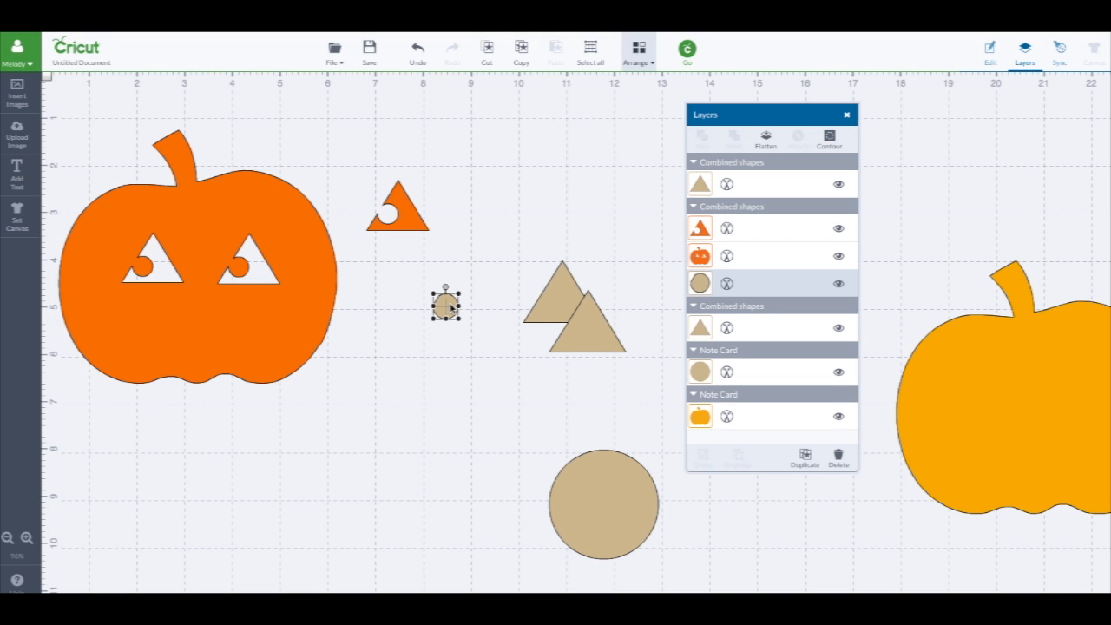
pyautogui.press('Delete')
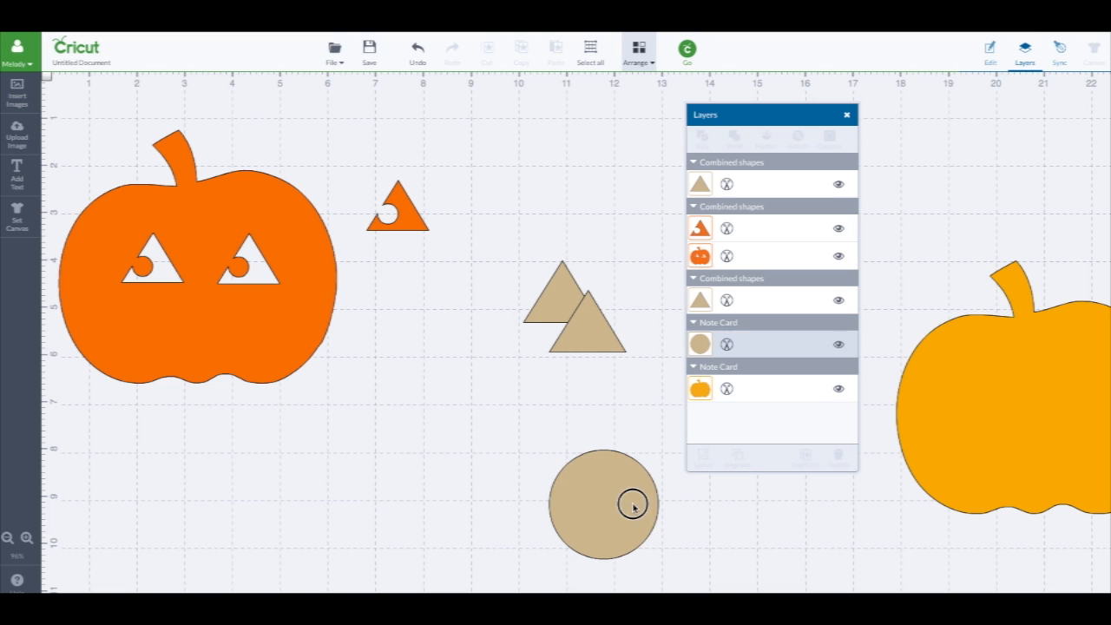
# Move the large tan circle closer to the orange pumpkin, duplicate it and offset the copy slightly upward.
pyautogui.moveTo(632, 503); pyautogui.dragTo(481, 419)
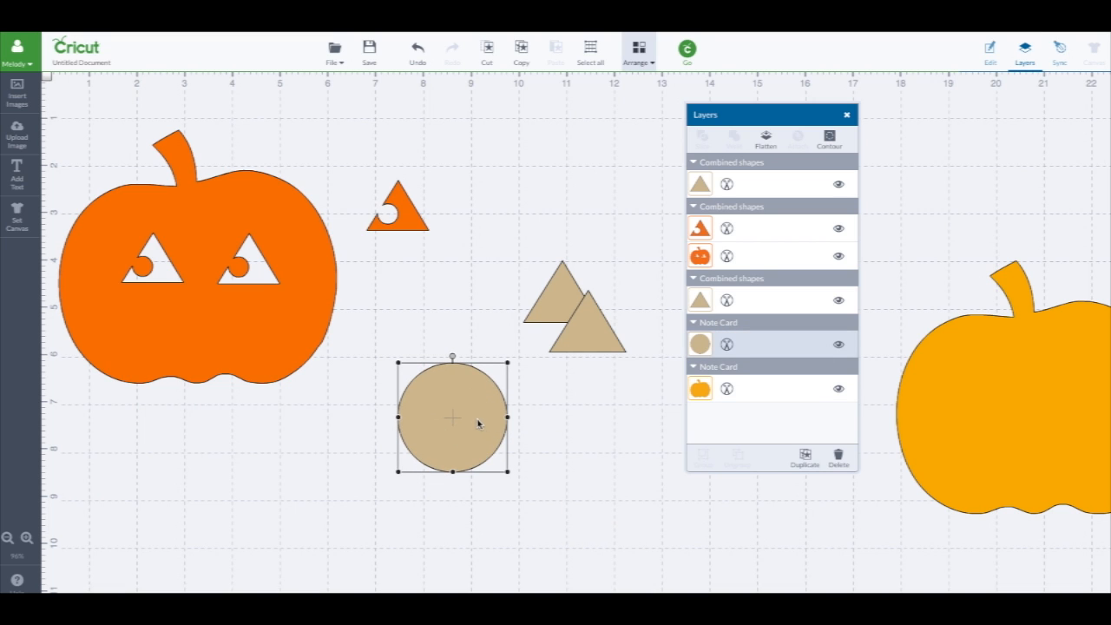
pyautogui.click(464, 424)
pyautogui.click(799, 454)
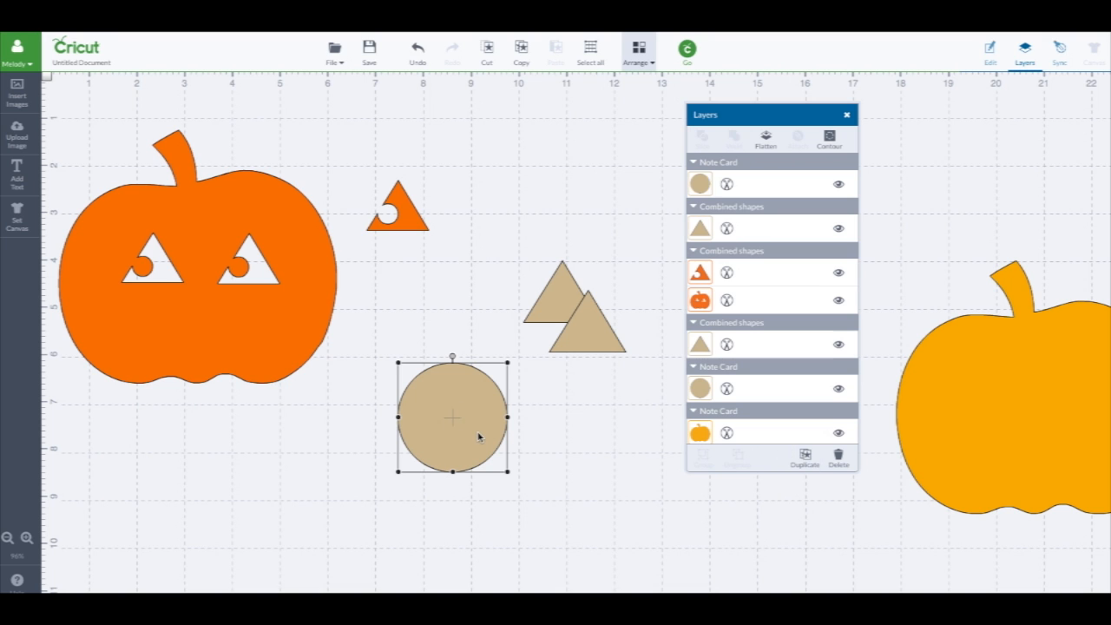
pyautogui.moveTo(478, 434); pyautogui.dragTo(459, 401)
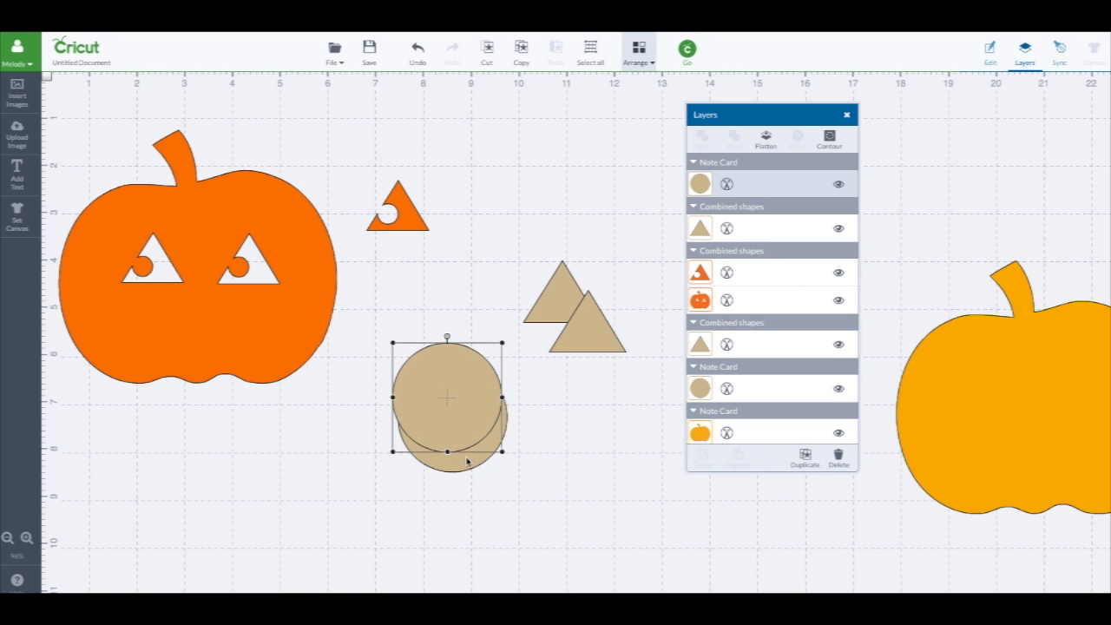
# Enlarge the original circle to about 3.1 in and stretch its copy into a wide ellipse covering all but the circle's lower part.
pyautogui.click(472, 469)
pyautogui.moveTo(508, 469); pyautogui.dragTo(616, 509)
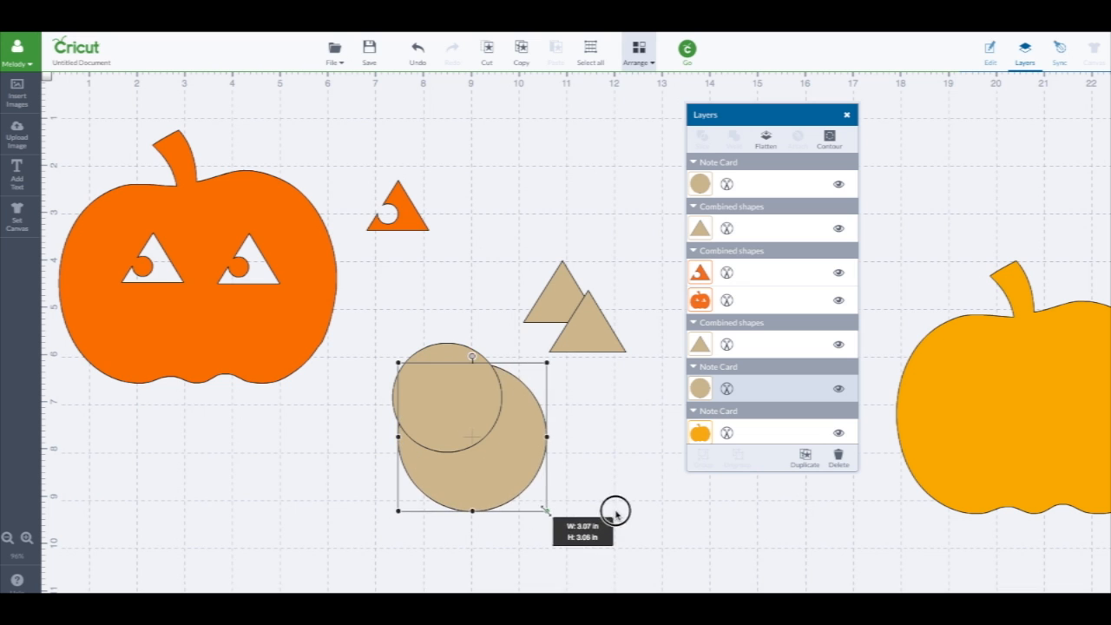
pyautogui.click(456, 350)
pyautogui.moveTo(448, 376); pyautogui.dragTo(605, 416)
pyautogui.moveTo(541, 432); pyautogui.dragTo(508, 441)
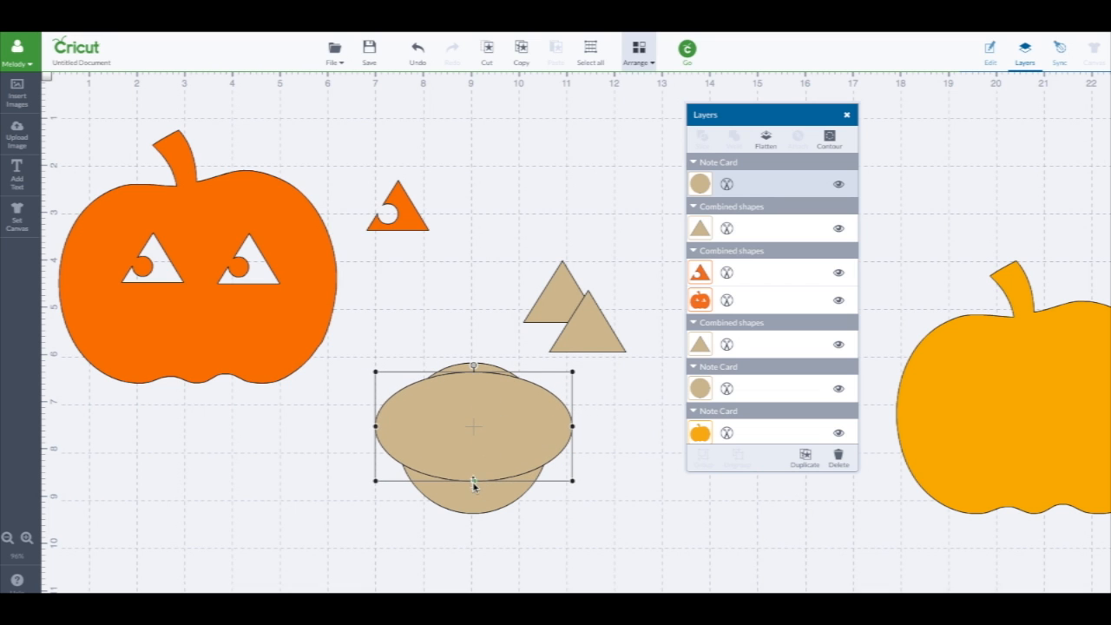
pyautogui.moveTo(474, 481); pyautogui.dragTo(486, 451)
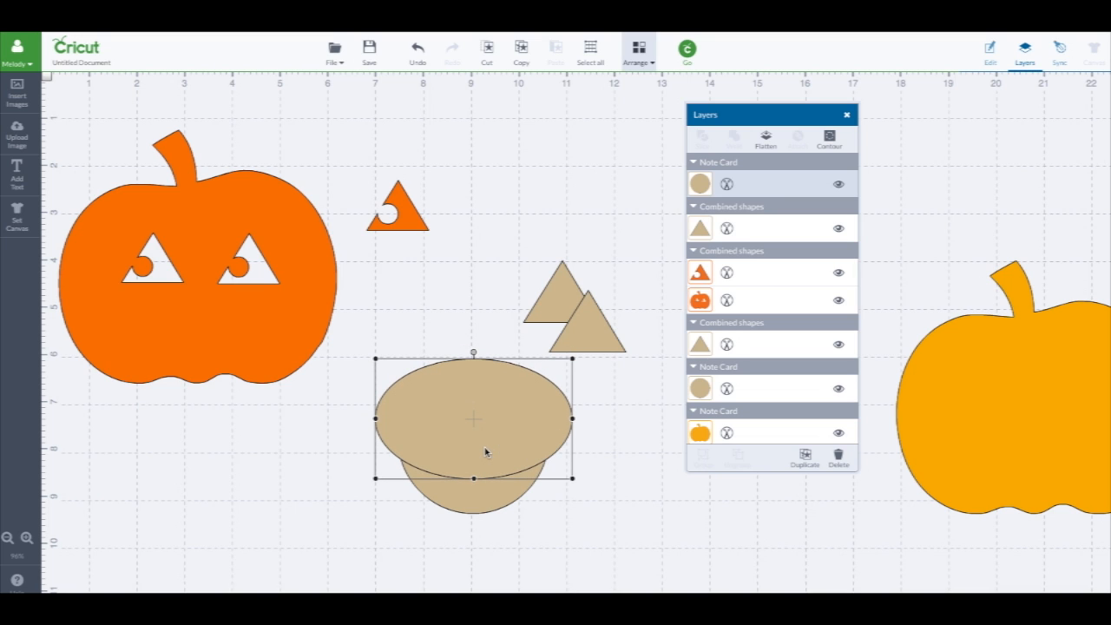
pyautogui.click(566, 536)
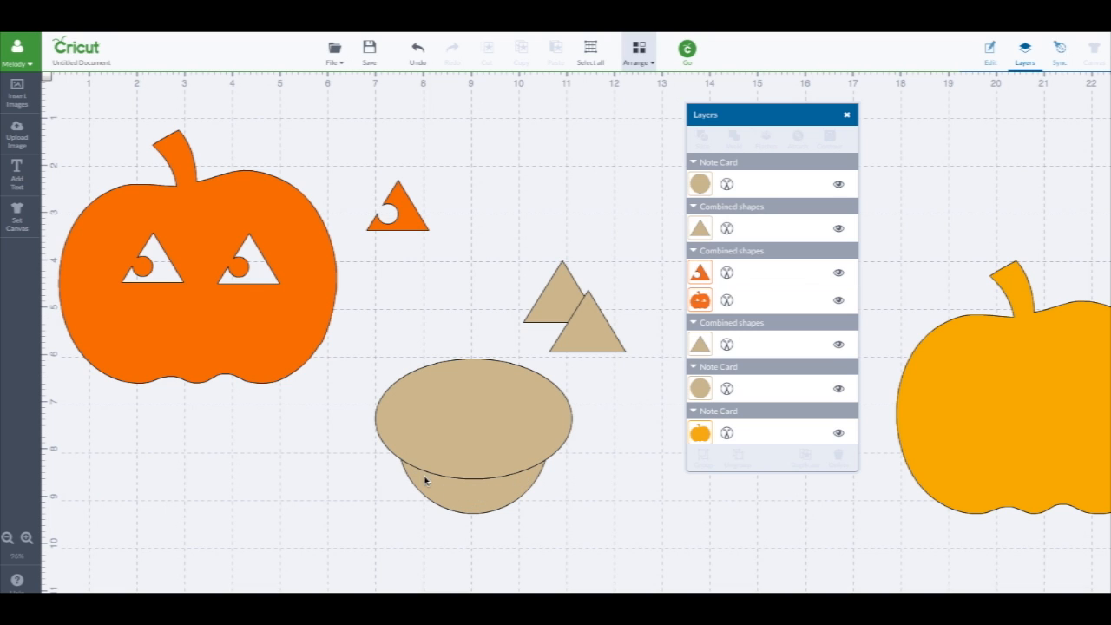
# Slice the enlarged circle with the overlapping ellipse.
pyautogui.click(445, 494)
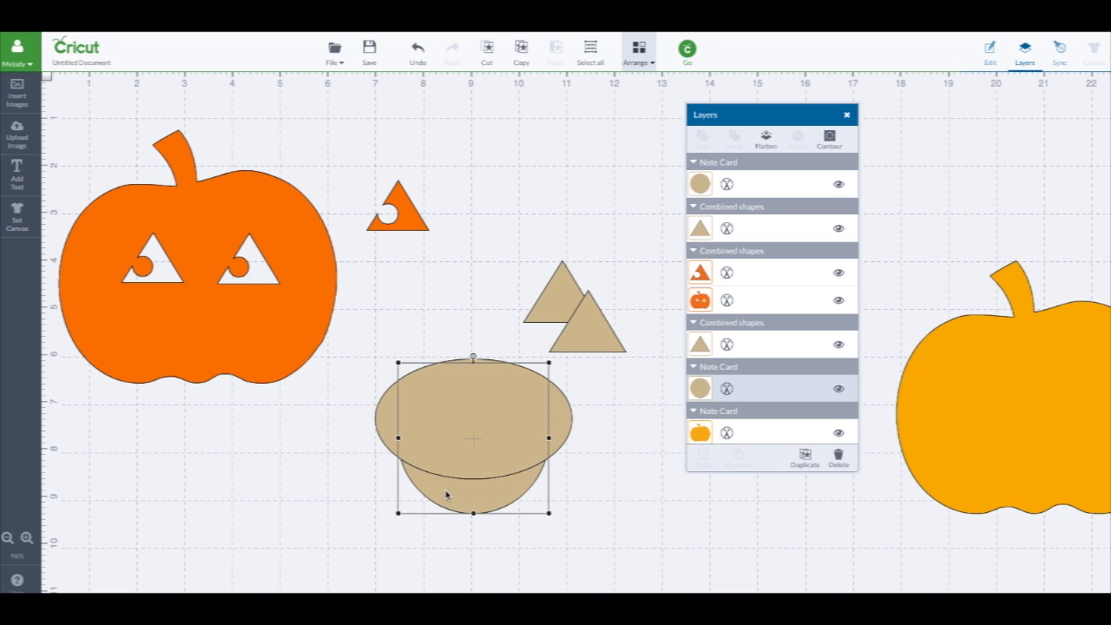
pyautogui.keyDown('shift'); pyautogui.click(557, 423); pyautogui.keyUp('shift')
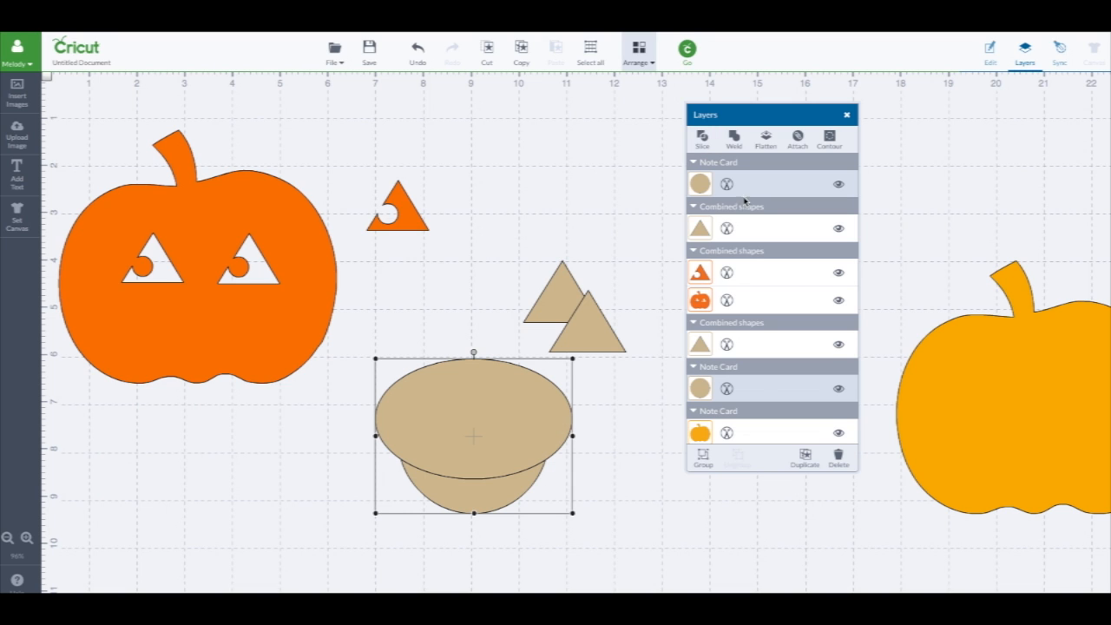
pyautogui.rightClick(703, 141)
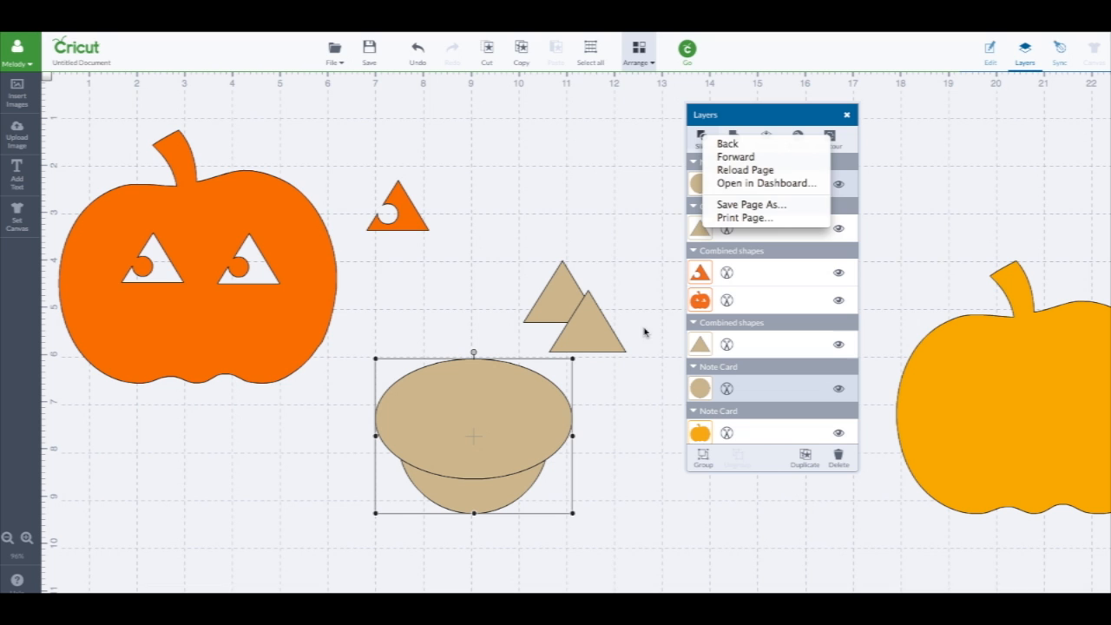
pyautogui.click(644, 250)
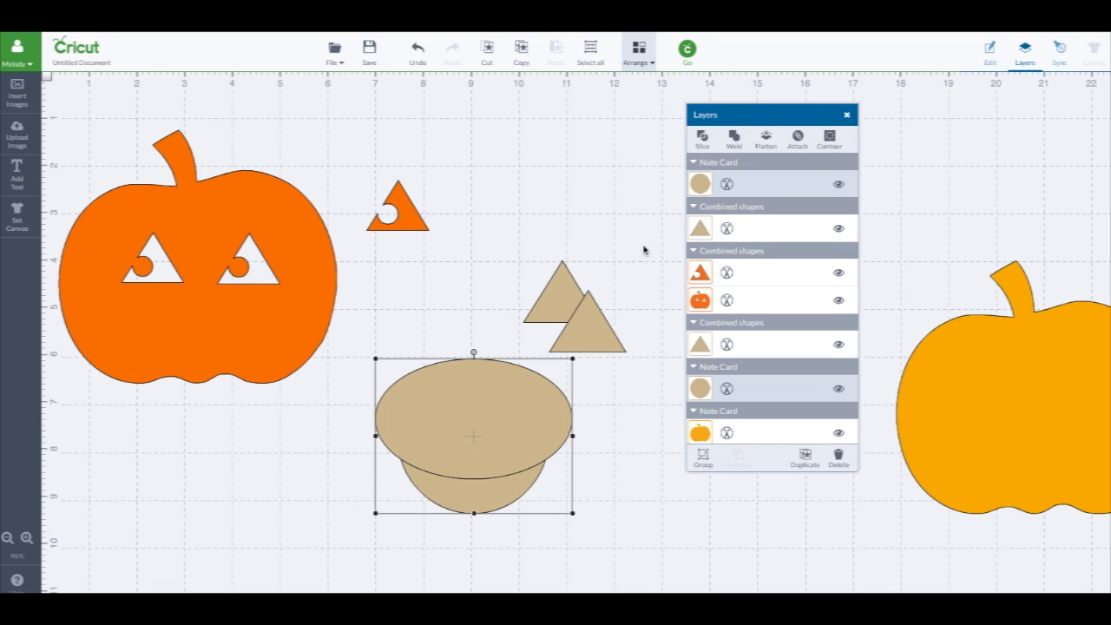
pyautogui.click(703, 138)
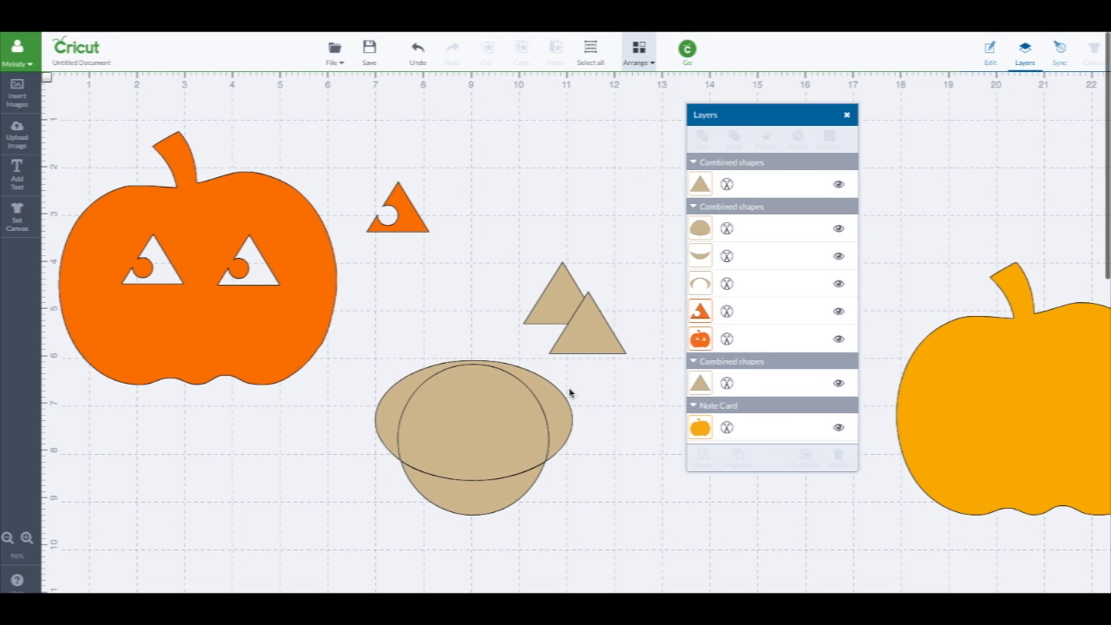
# Pull the sliced pieces apart and make the crescent a little narrower and flatter as a smiling mouth.
pyautogui.moveTo(478, 428); pyautogui.dragTo(494, 229)
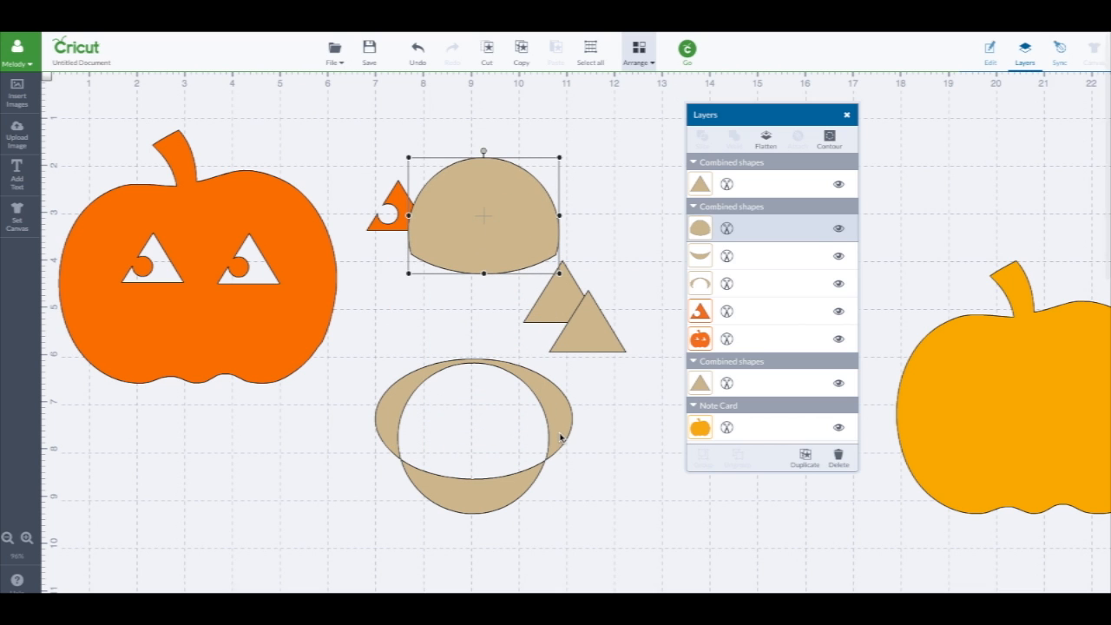
pyautogui.moveTo(560, 437); pyautogui.dragTo(627, 384)
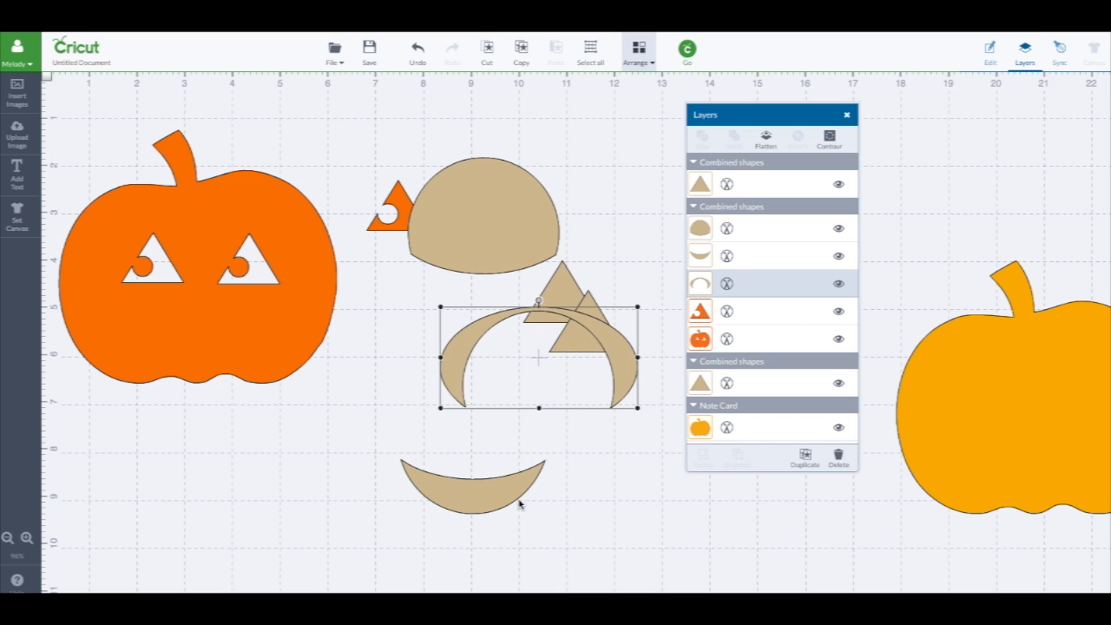
pyautogui.moveTo(492, 498); pyautogui.dragTo(458, 477)
# Delete the leftover arch-shaped and dome-shaped slice pieces.
pyautogui.moveTo(579, 380); pyautogui.dragTo(497, 368)
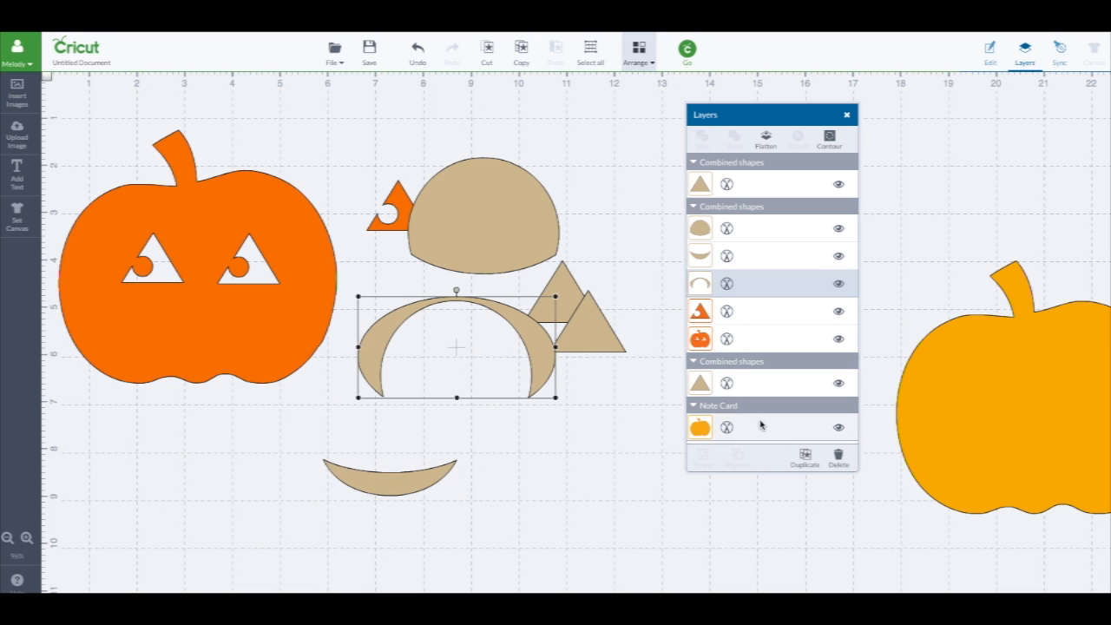
pyautogui.click(839, 457)
pyautogui.click(527, 256)
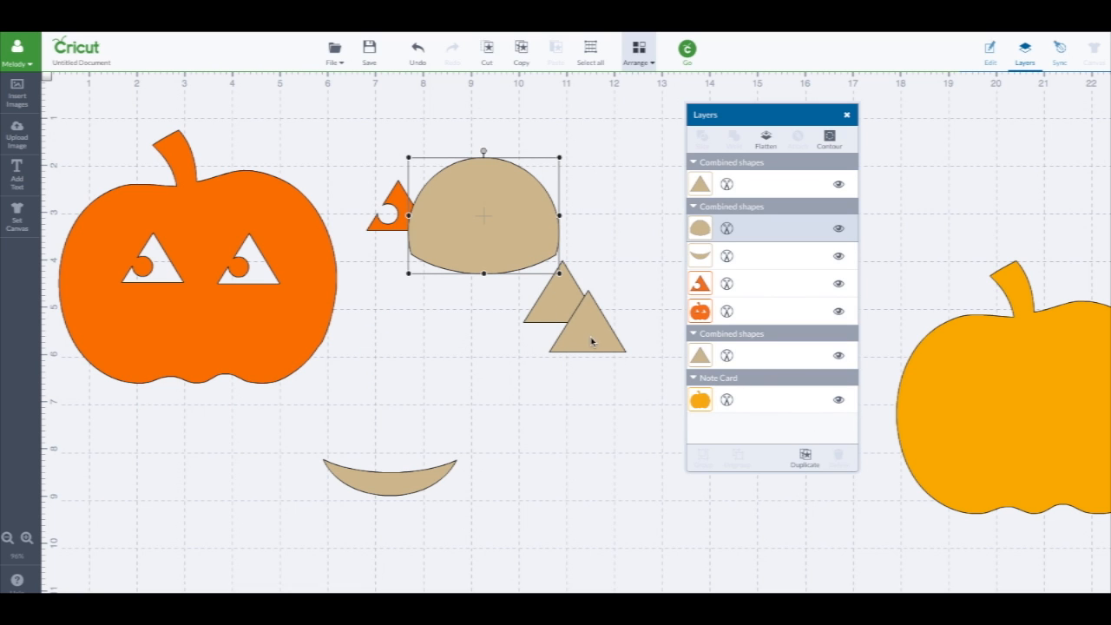
pyautogui.click(838, 457)
# Place a smaller tan triangle as the nose between the pumpkin's eyes and gather the other triangle and the crescent beside the pumpkin.
pyautogui.click(591, 341)
pyautogui.moveTo(591, 341); pyautogui.dragTo(215, 305)
pyautogui.moveTo(556, 296); pyautogui.dragTo(495, 341)
pyautogui.moveTo(435, 476); pyautogui.dragTo(483, 402)
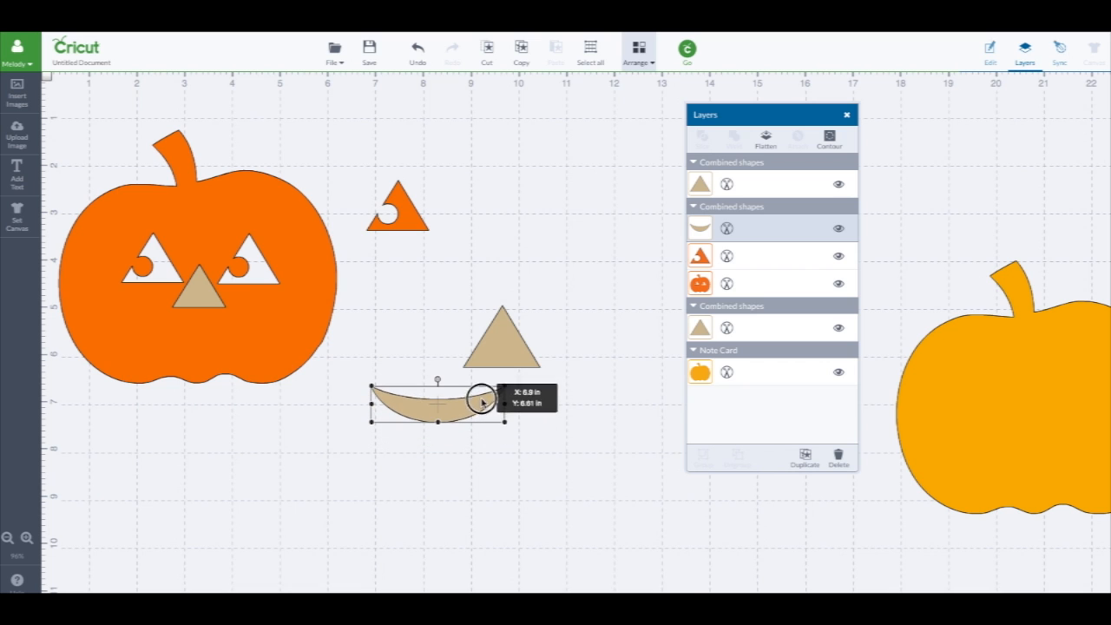
pyautogui.rightClick(512, 364)
pyautogui.click(483, 358)
pyautogui.click(483, 356)
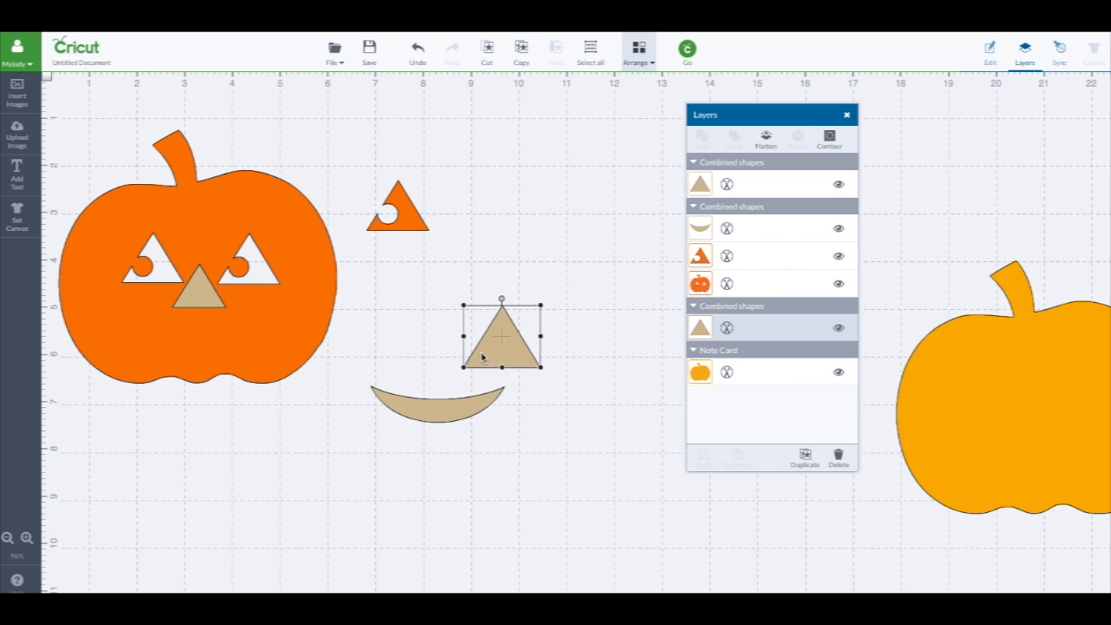
pyautogui.click(805, 453)
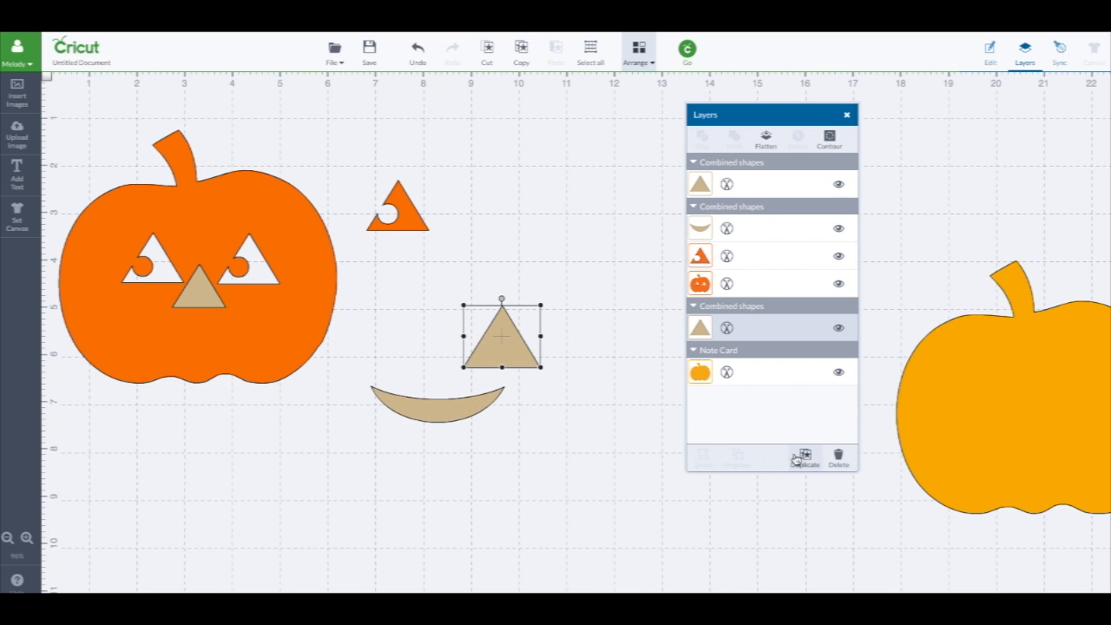
pyautogui.click(839, 458)
# Rotate the loose tan triangle 180° and fit it, about 0.9 in wide, as a tooth on the crescent's lower right edge.
pyautogui.click(523, 363)
pyautogui.click(989, 52)
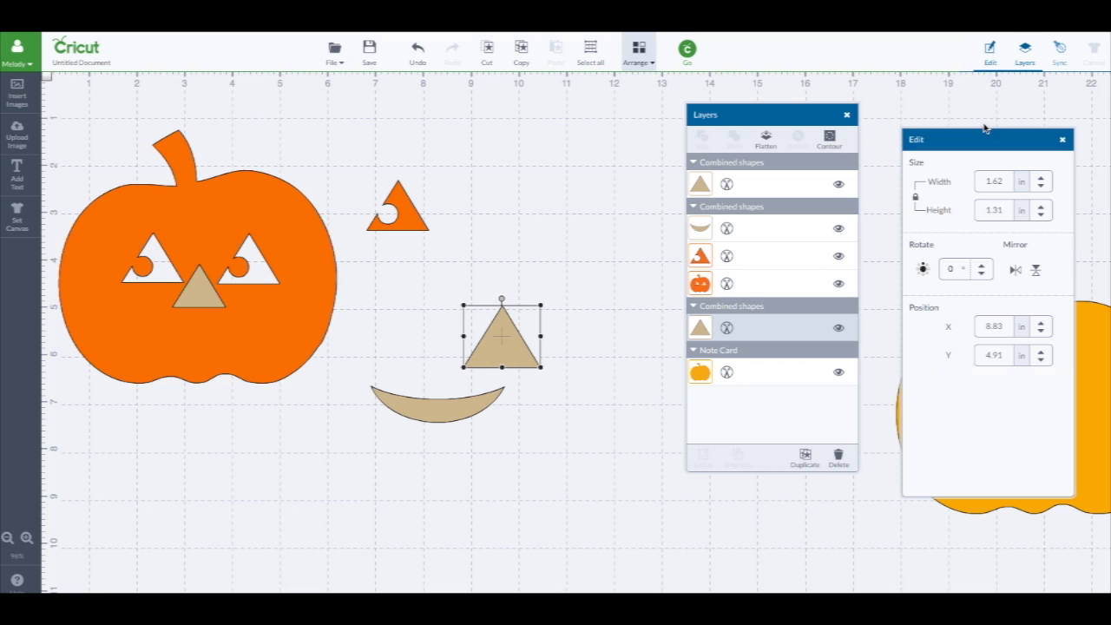
pyautogui.moveTo(984, 137); pyautogui.dragTo(669, 145)
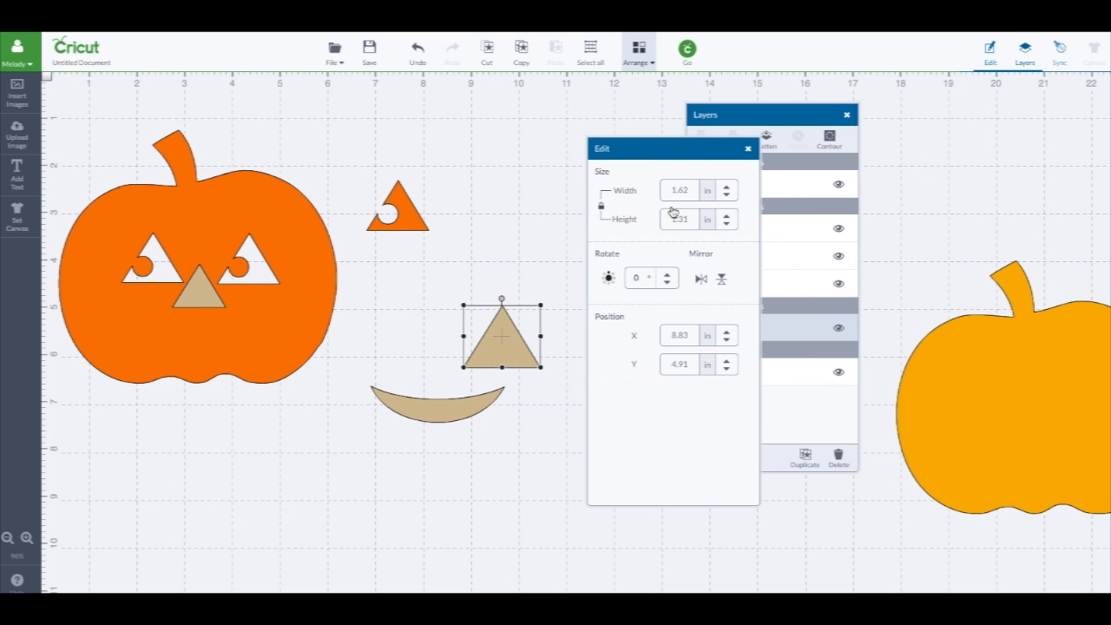
pyautogui.click(608, 279)
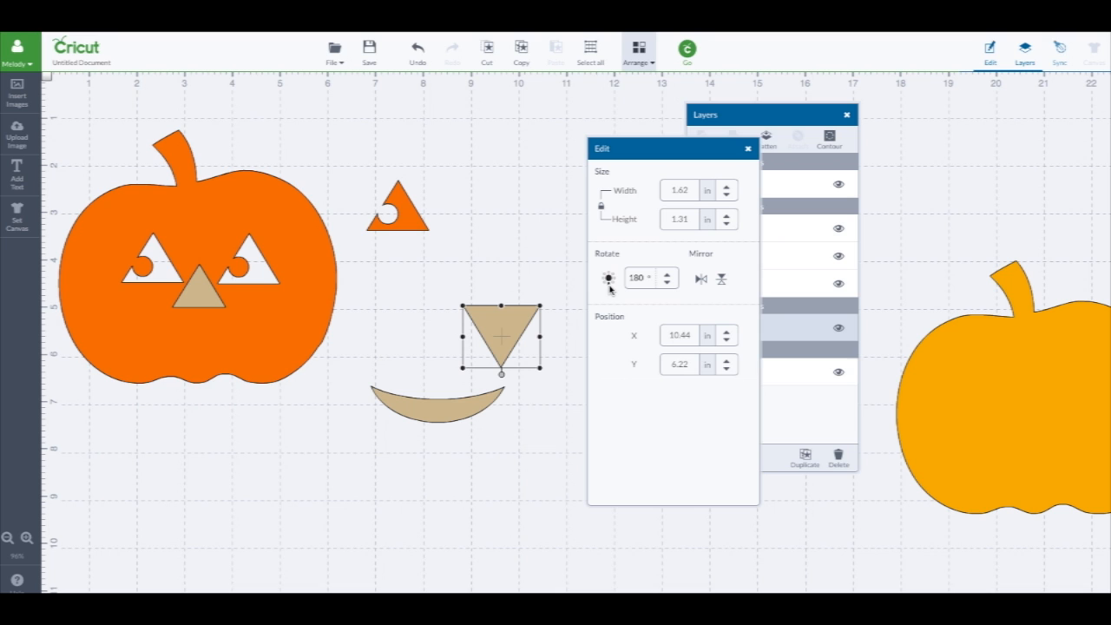
pyautogui.moveTo(529, 323); pyautogui.dragTo(489, 416)
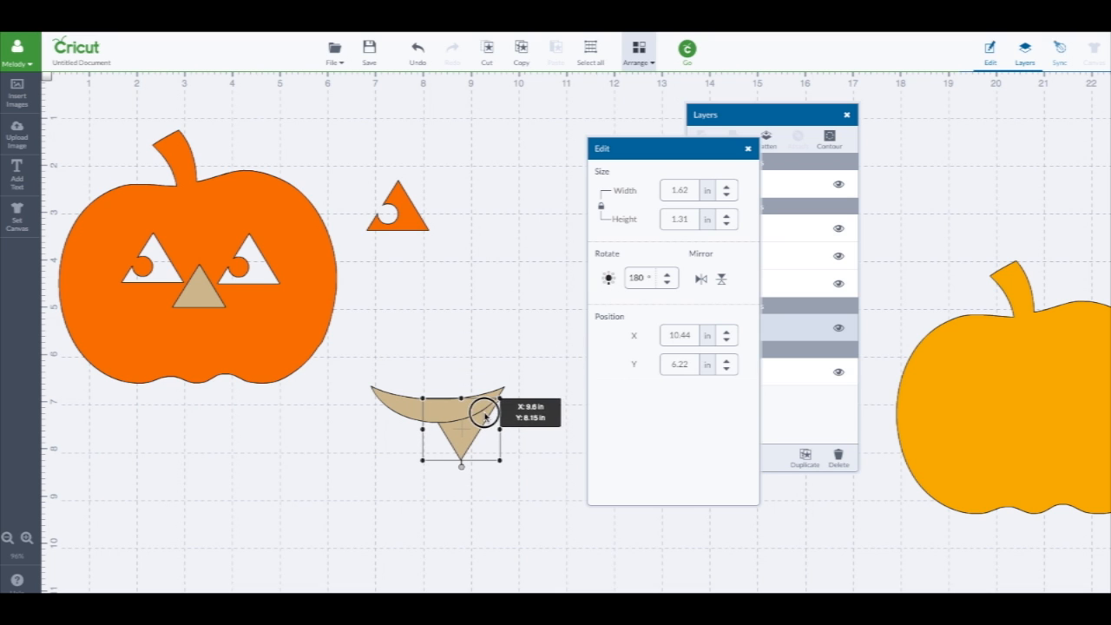
pyautogui.moveTo(501, 460); pyautogui.dragTo(473, 433)
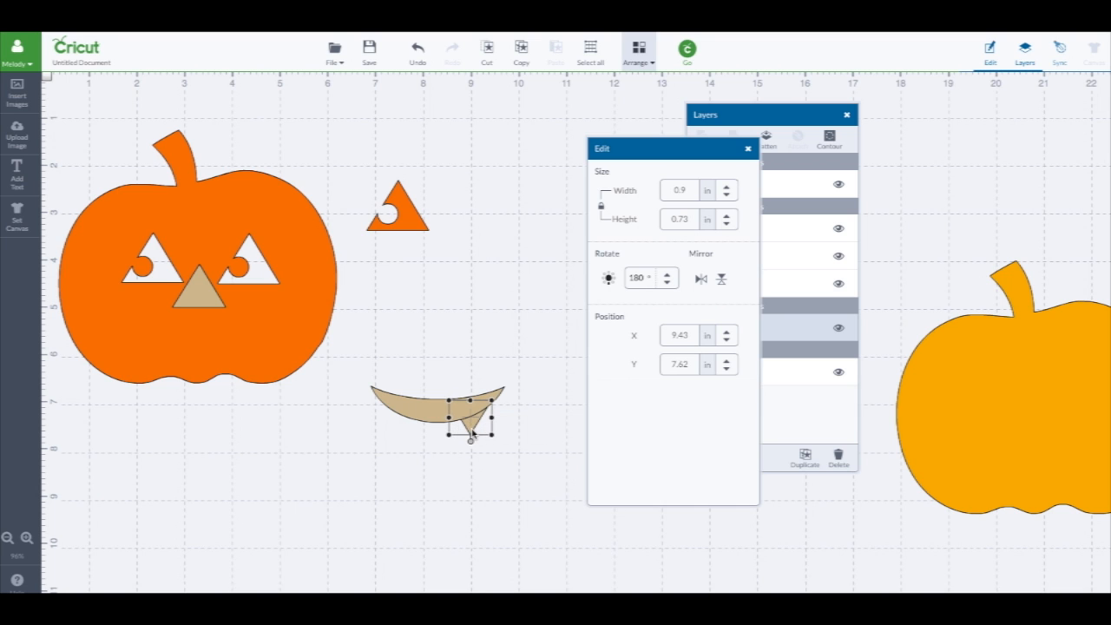
# Duplicate the tooth triangle and place the copy on the crescent's lower left edge, level with the first tooth.
pyautogui.click(806, 460)
pyautogui.click(806, 460)
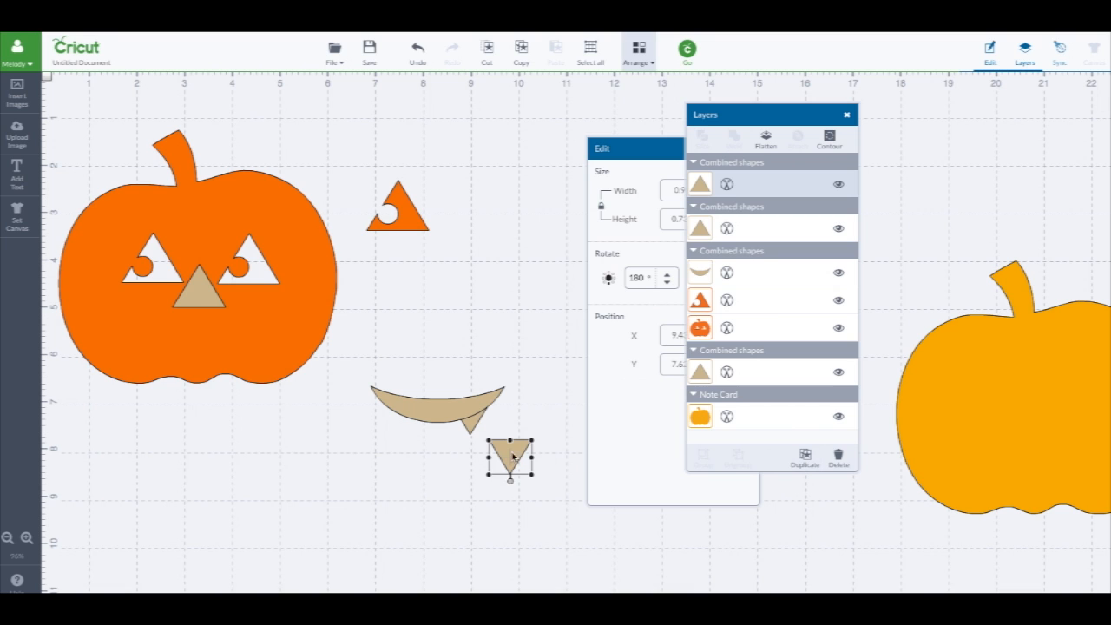
pyautogui.moveTo(512, 455); pyautogui.dragTo(397, 421)
pyautogui.click(403, 423)
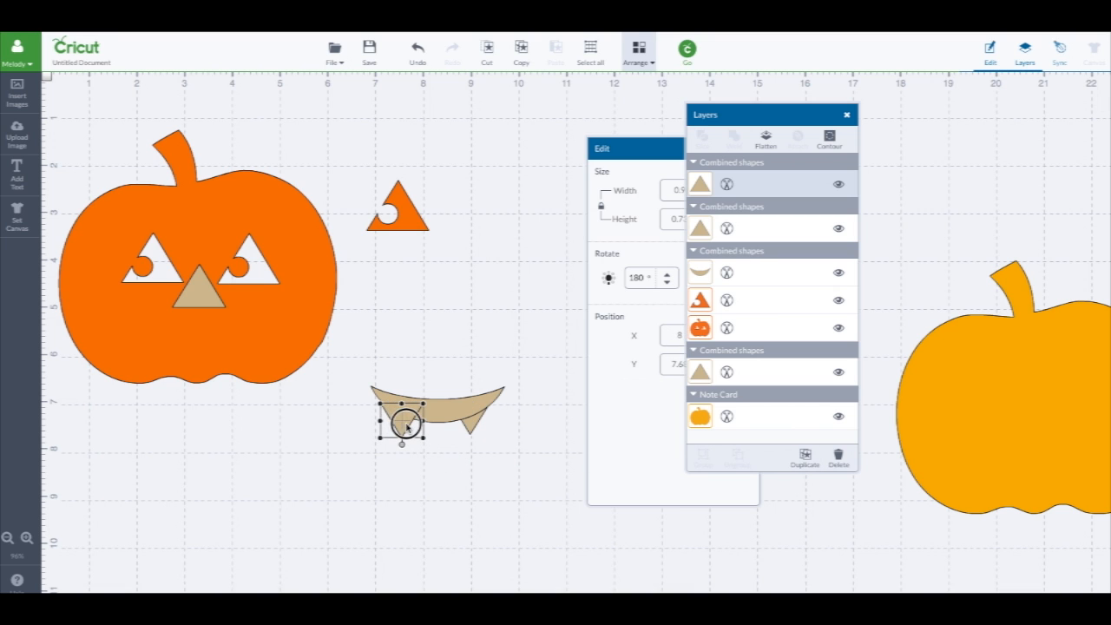
pyautogui.click(403, 421)
pyautogui.moveTo(409, 424); pyautogui.dragTo(408, 430)
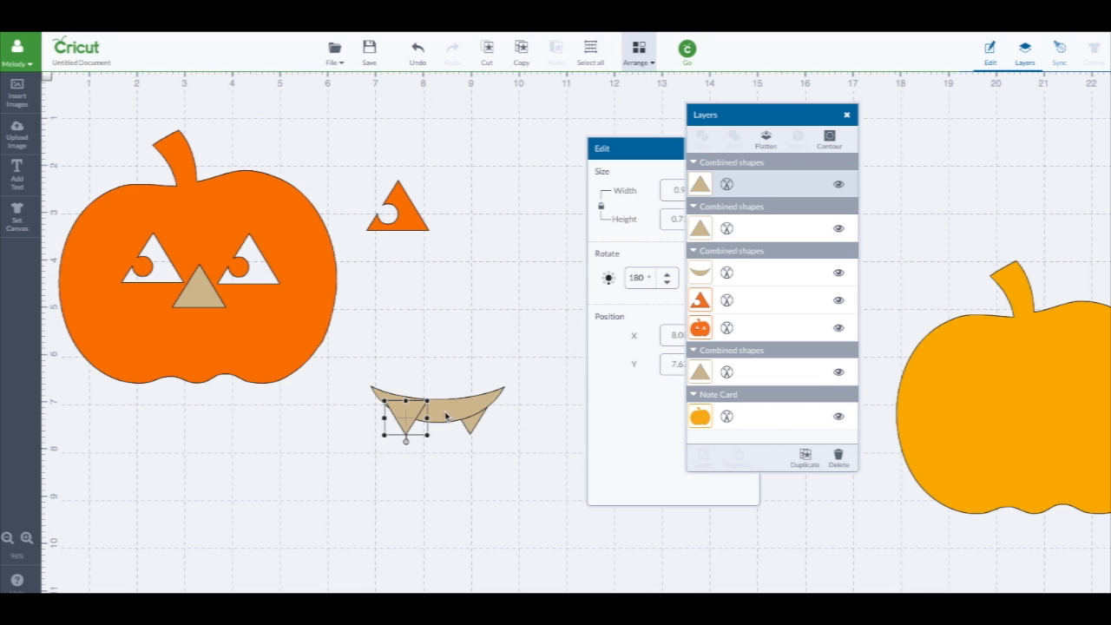
# Weld the tan crescent and its two tooth triangles into one mouth and place it on the pumpkin below the nose.
pyautogui.keyDown('shift'); pyautogui.click(446, 416); pyautogui.keyUp('shift')
pyautogui.keyDown('shift'); pyautogui.click(473, 429); pyautogui.keyUp('shift')
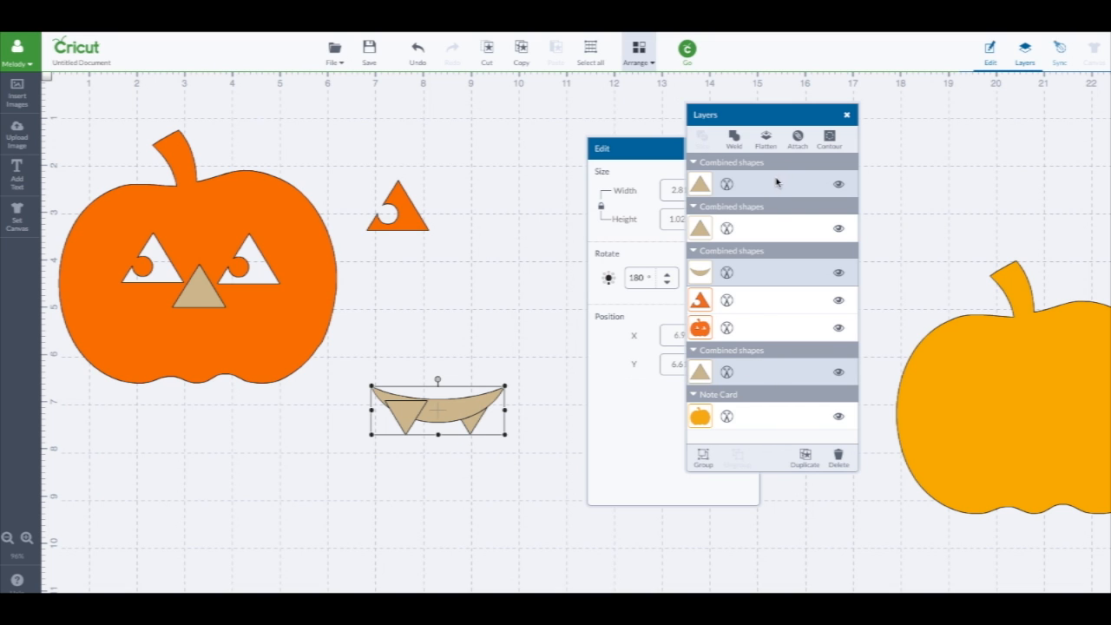
pyautogui.click(735, 140)
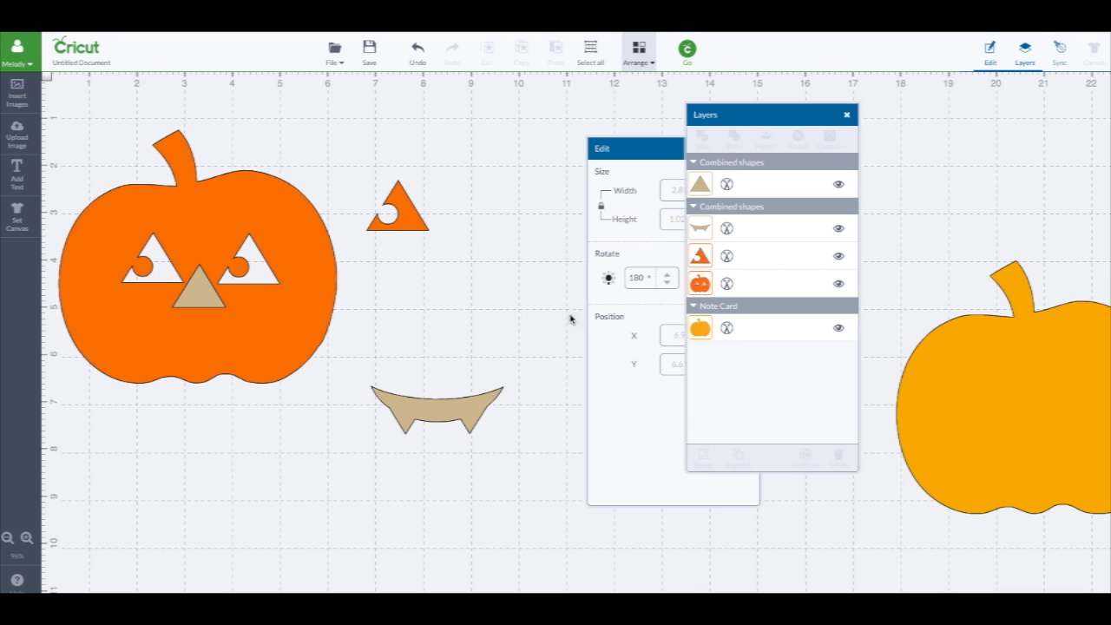
pyautogui.moveTo(478, 414); pyautogui.dragTo(237, 342)
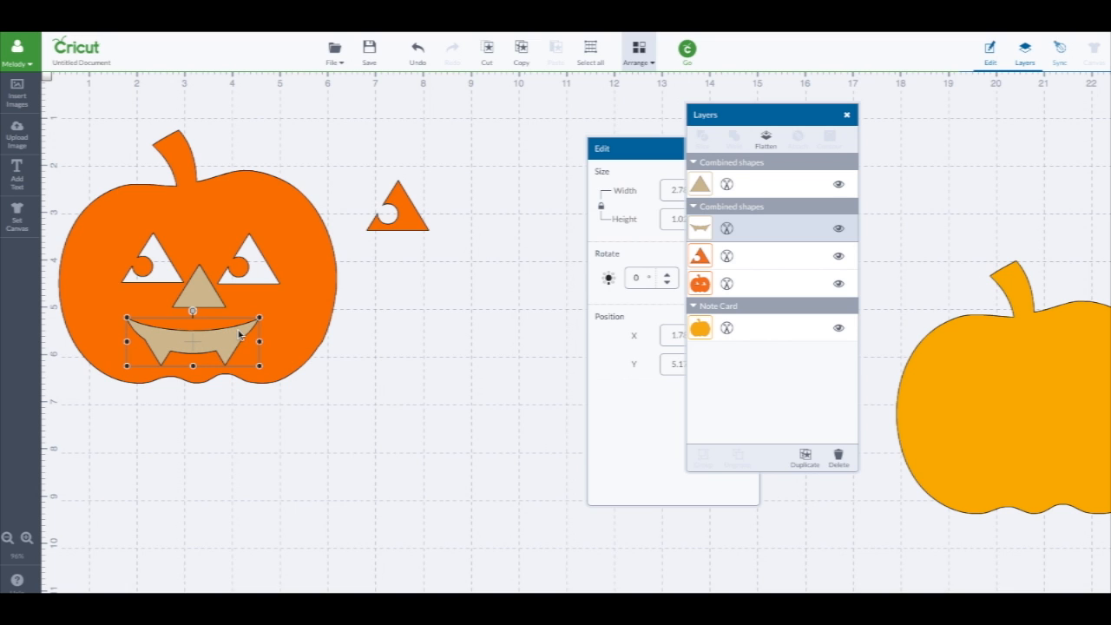
# Lower the nose slightly, try to weld it to the orange pumpkin, and send the pumpkin behind the mouth.
pyautogui.moveTo(195, 292); pyautogui.dragTo(198, 296)
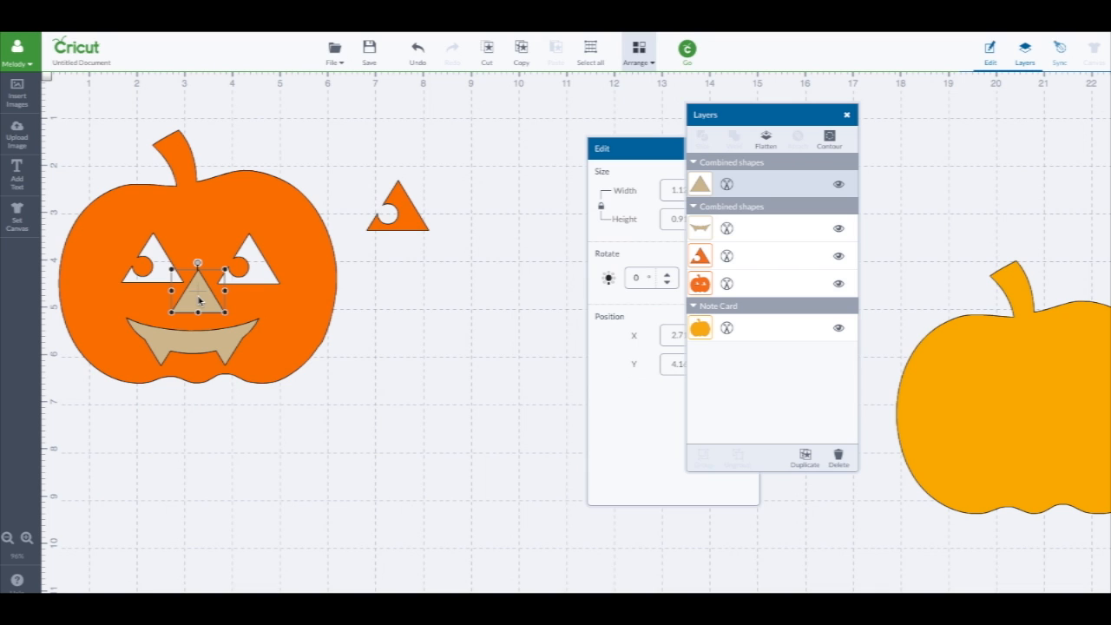
pyautogui.keyDown('shift'); pyautogui.click(296, 311); pyautogui.keyUp('shift')
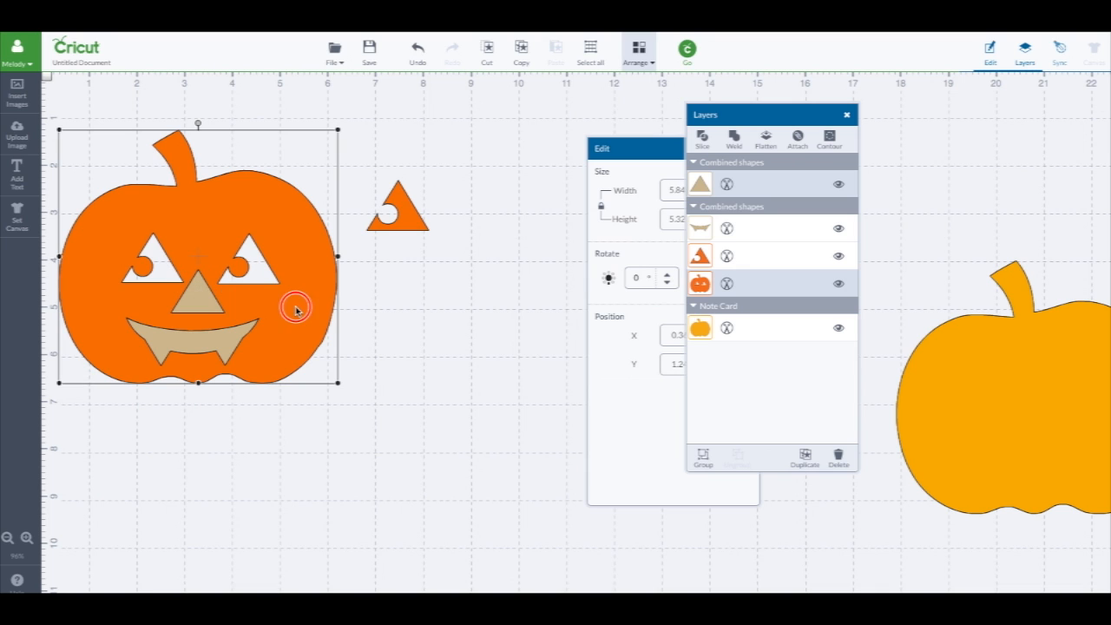
pyautogui.click(736, 142)
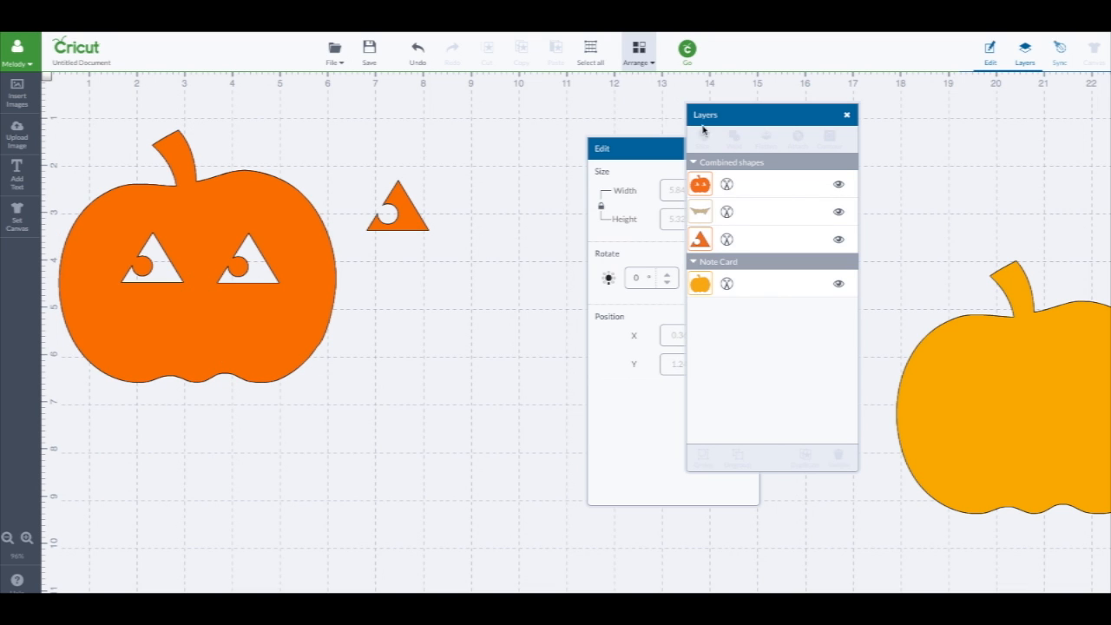
pyautogui.click(639, 51)
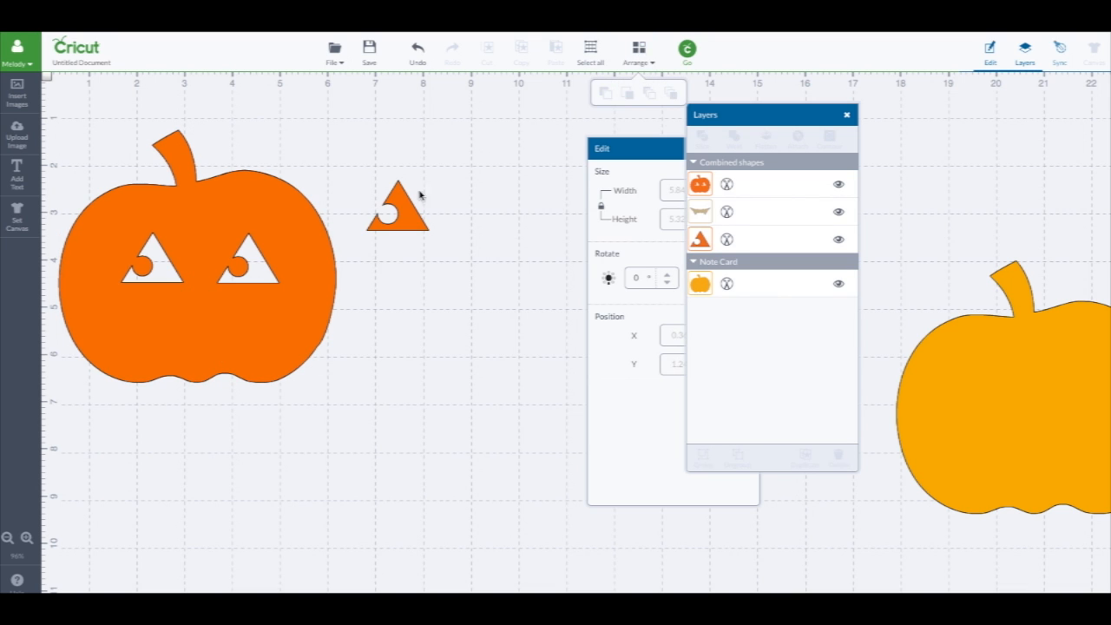
pyautogui.click(320, 261)
pyautogui.click(637, 51)
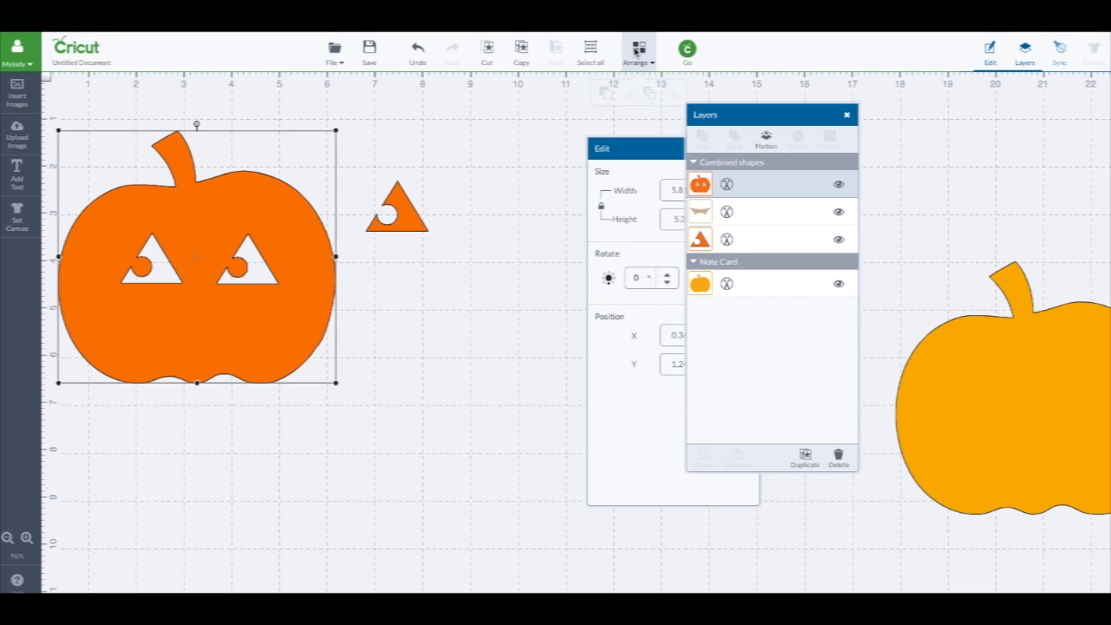
pyautogui.click(650, 91)
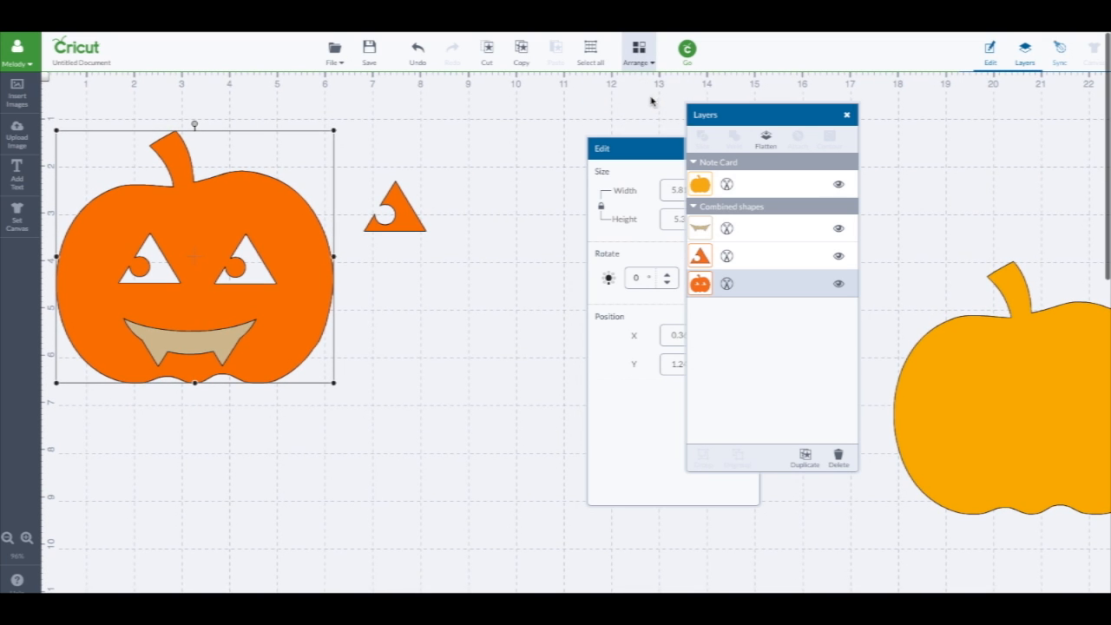
# Undo the pumpkin's reordering, the weld, and the last moves of the nose and mouth.
pyautogui.click(419, 50)
pyautogui.click(420, 50)
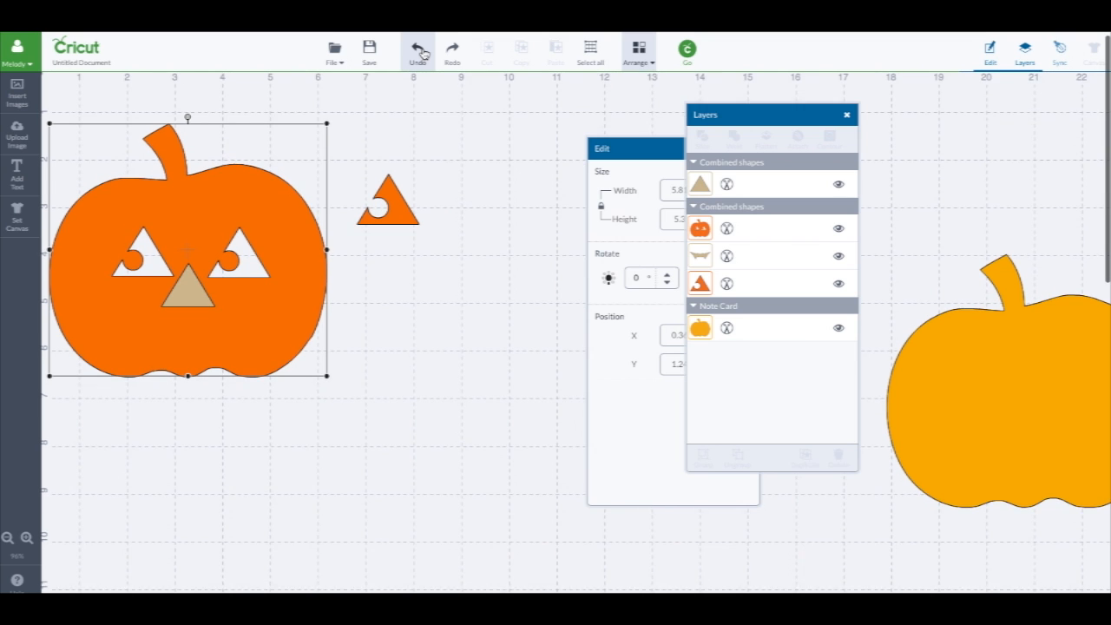
pyautogui.click(422, 51)
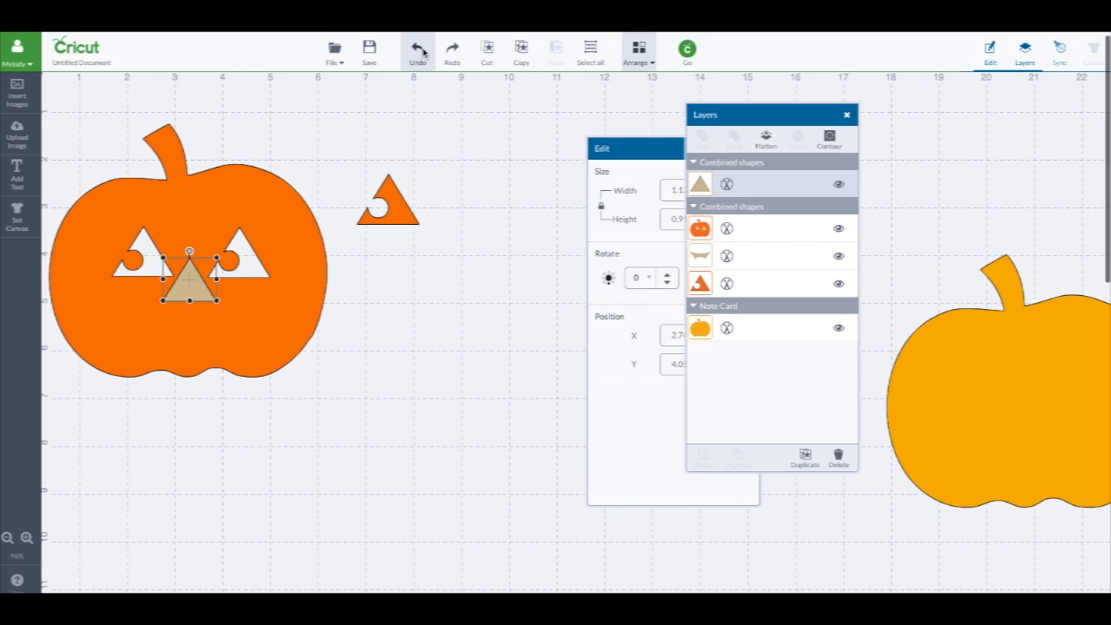
pyautogui.click(421, 52)
# Bring the tan mouth in front of the orange pumpkin and center it beneath the nose.
pyautogui.click(637, 50)
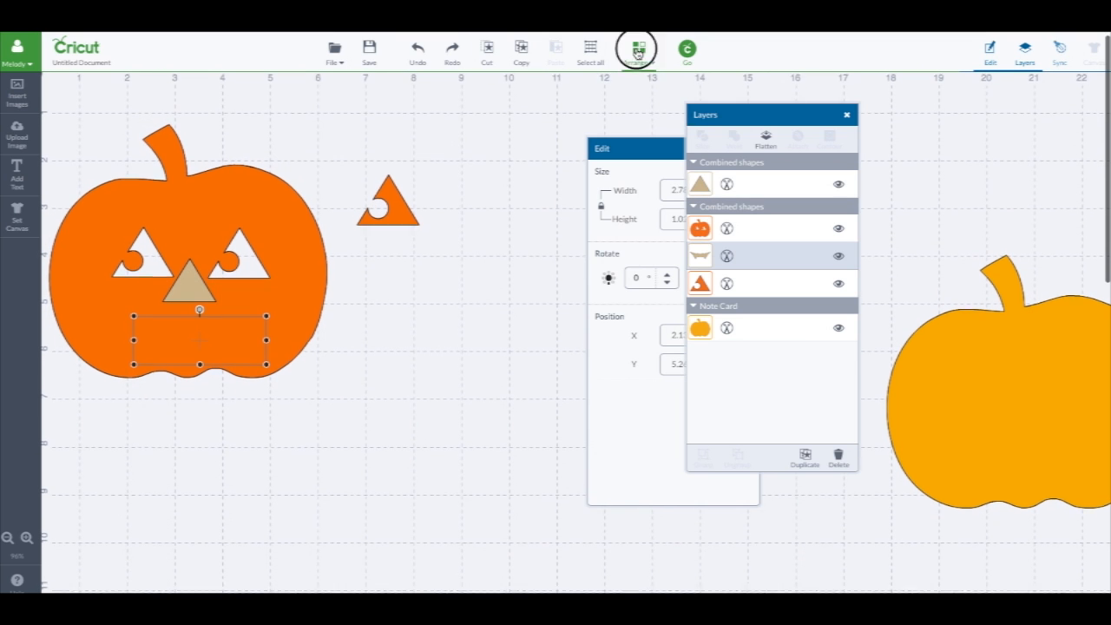
pyautogui.click(675, 96)
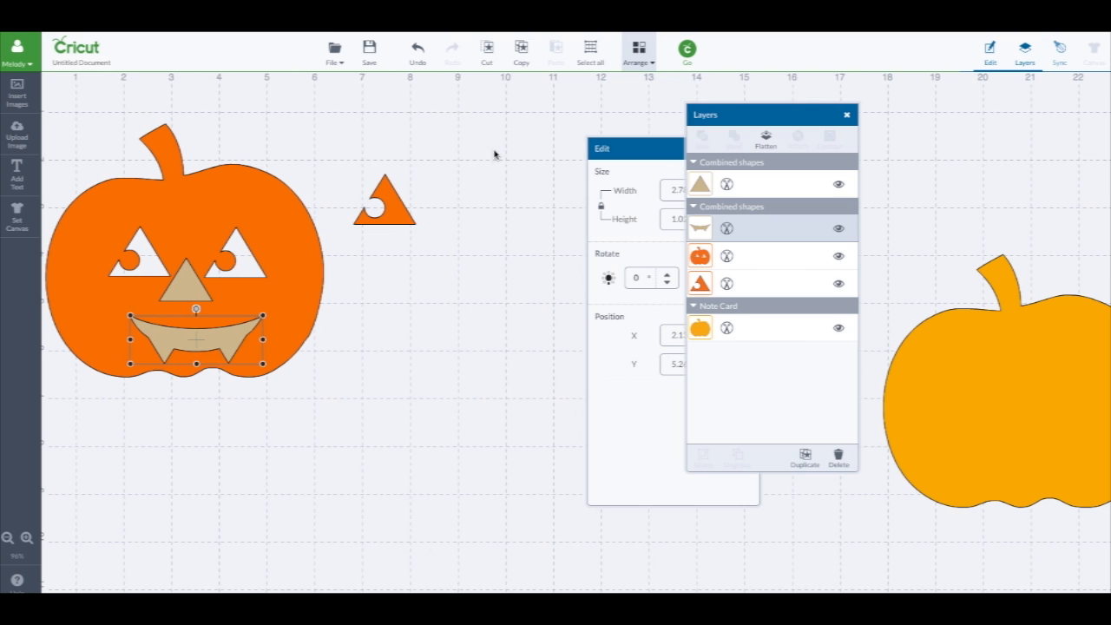
pyautogui.moveTo(228, 335); pyautogui.dragTo(216, 331)
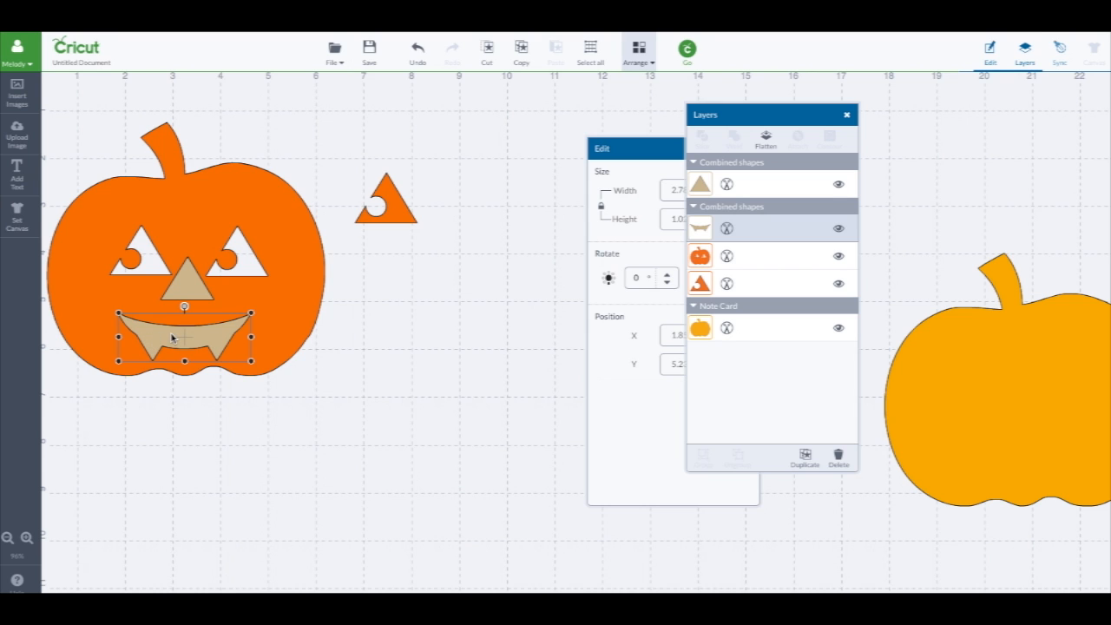
# Center the nose triangle above the mouth, slice it out of the orange pumpkin, and move the cutout beside the pumpkin.
pyautogui.click(196, 288)
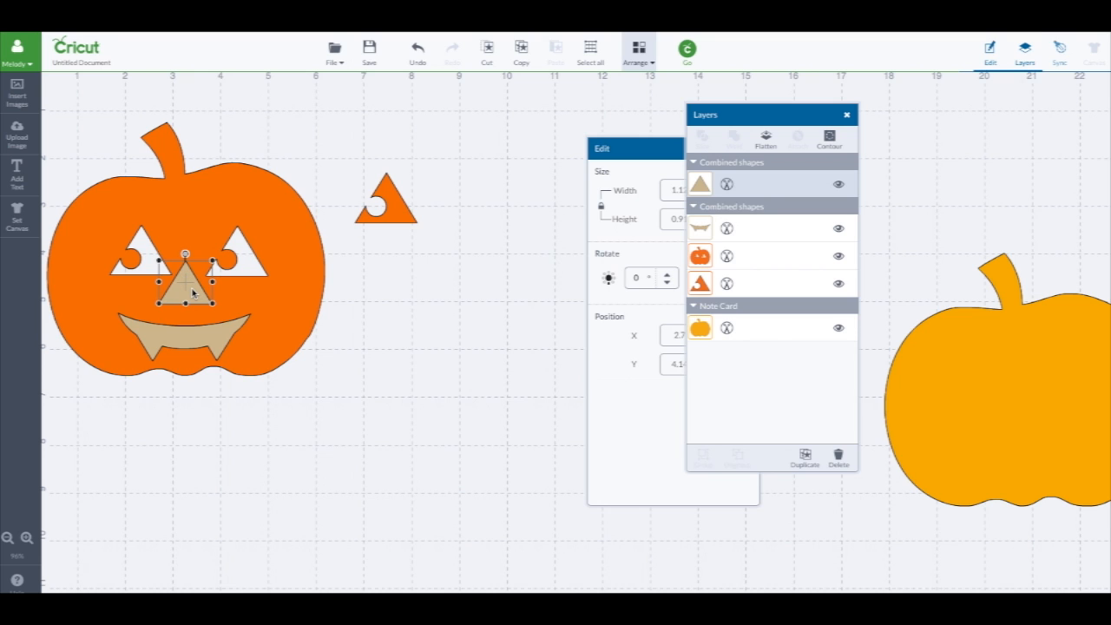
pyautogui.keyDown('shift'); pyautogui.click(234, 299); pyautogui.keyUp('shift')
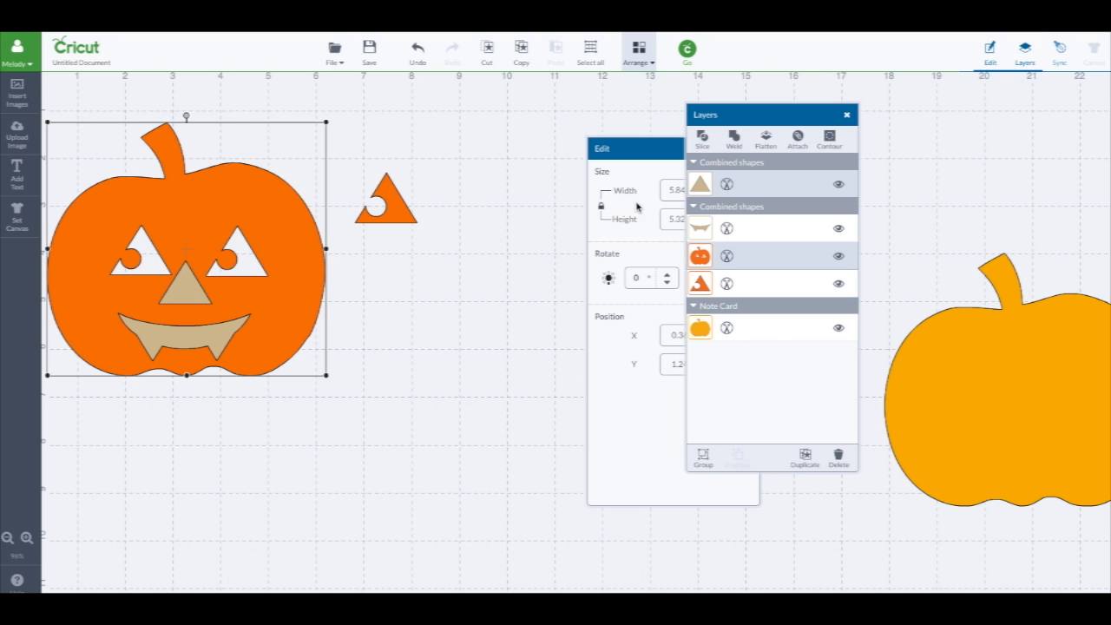
pyautogui.click(702, 139)
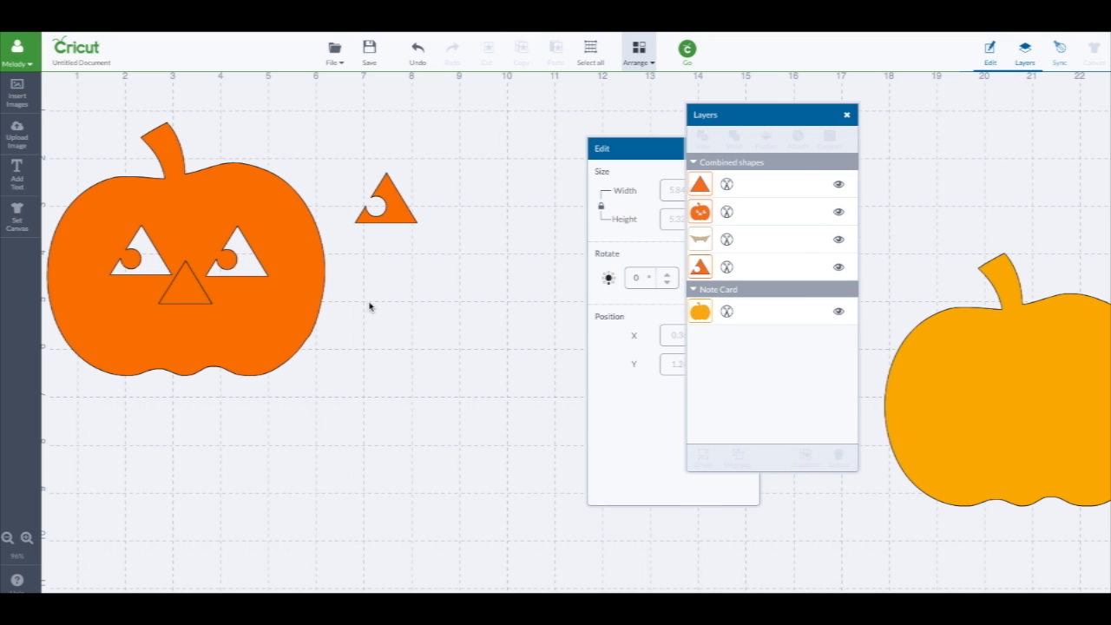
pyautogui.moveTo(176, 301); pyautogui.dragTo(379, 307)
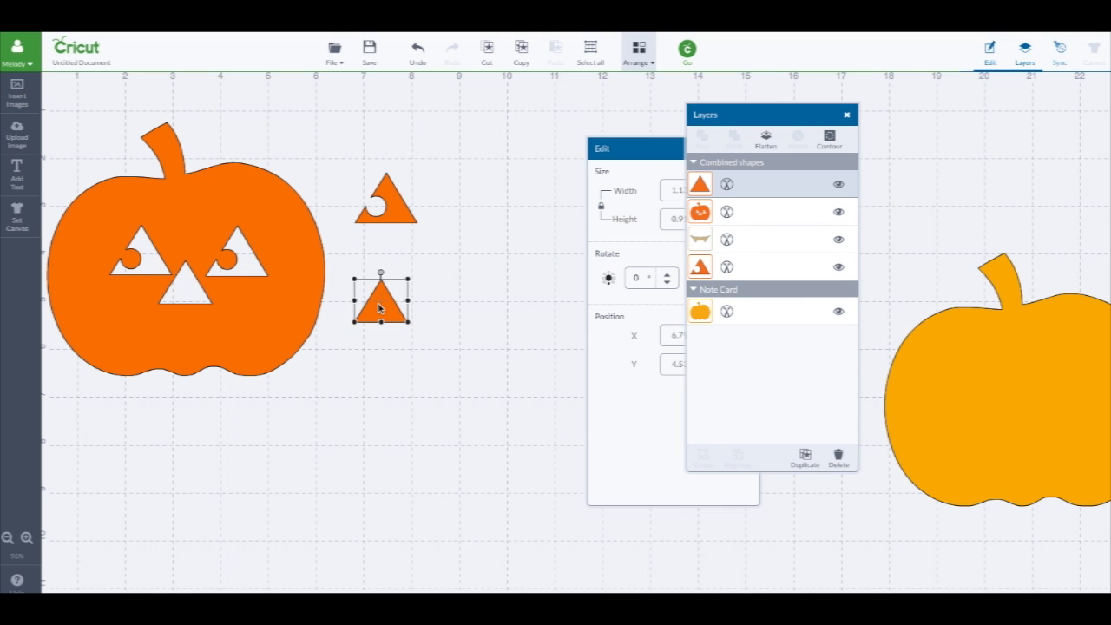
# Send the orange pumpkin to the back, slice the toothed mouth out of it, and move the cutout below the pumpkin.
pyautogui.click(306, 202)
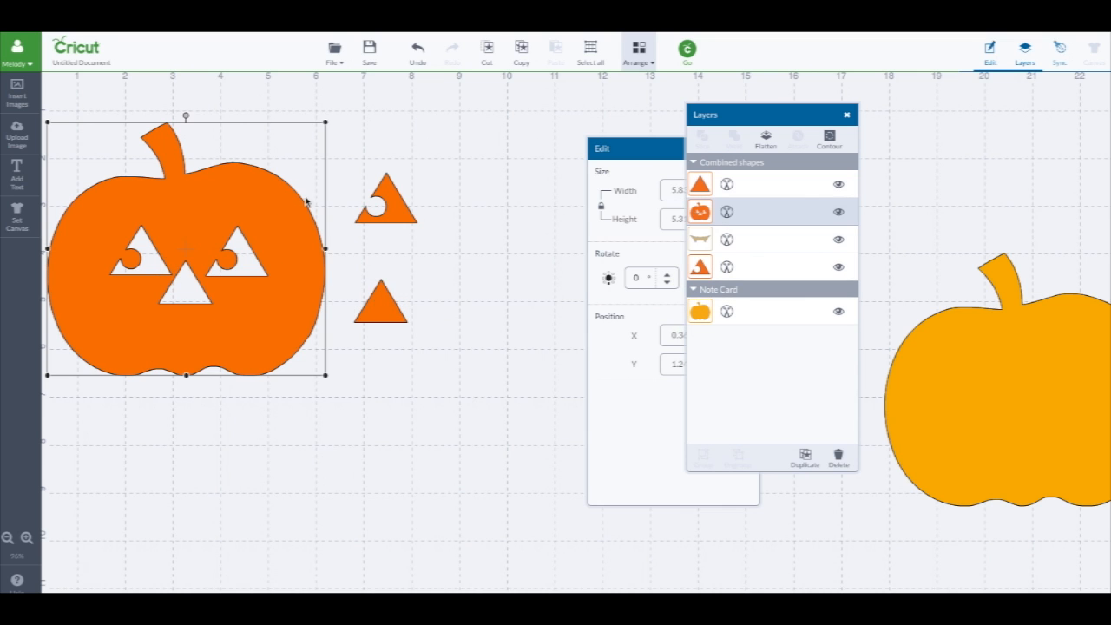
pyautogui.click(638, 50)
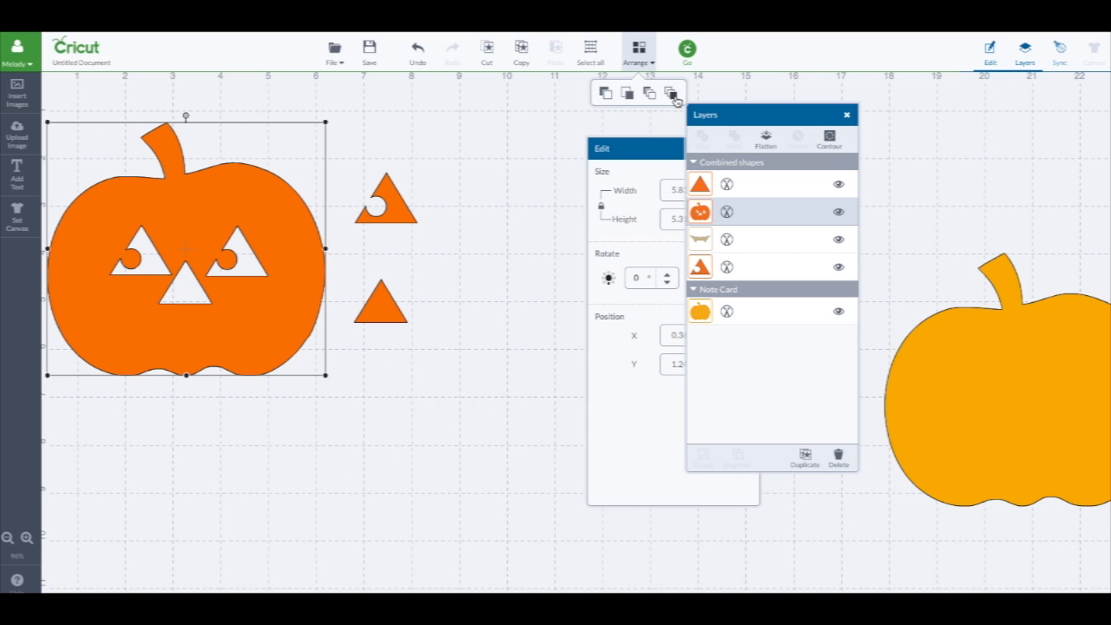
pyautogui.click(651, 94)
pyautogui.click(211, 342)
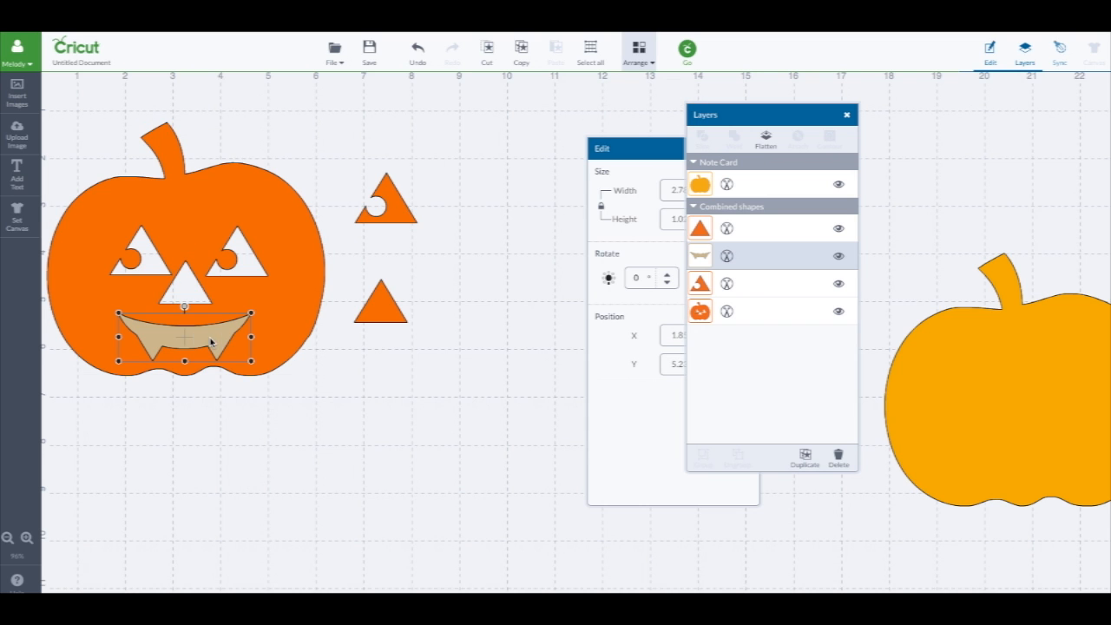
pyautogui.keyDown('shift'); pyautogui.click(287, 314); pyautogui.keyUp('shift')
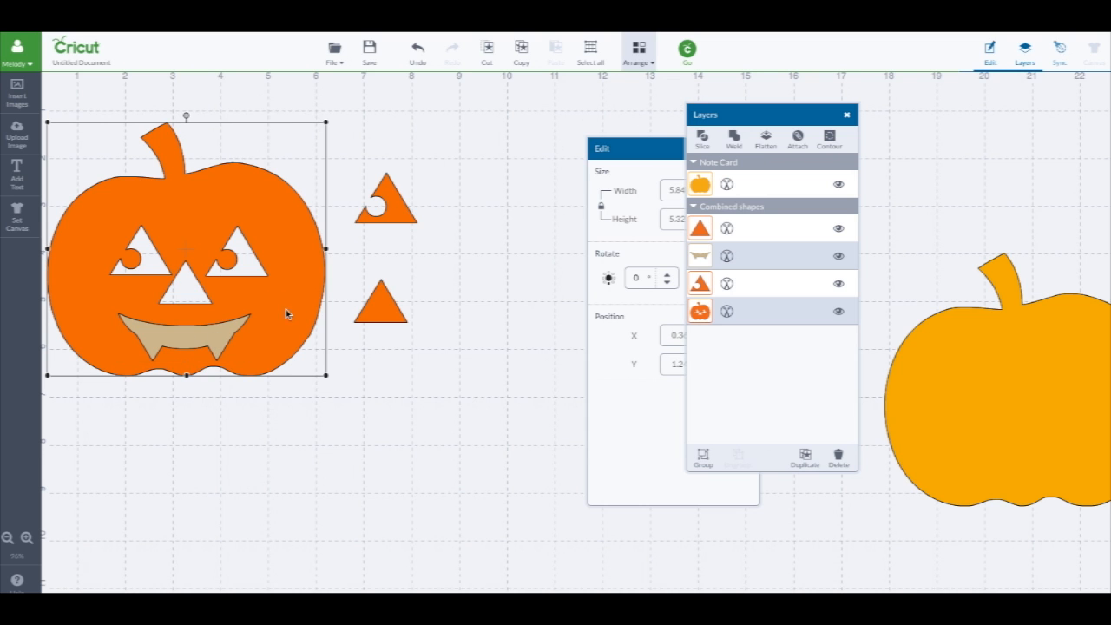
pyautogui.click(703, 139)
pyautogui.moveTo(217, 346); pyautogui.dragTo(426, 442)
# Align the yellow pumpkin behind the carved orange one and move the leftover eye and nose triangles down by the mouth cutout.
pyautogui.moveTo(291, 318); pyautogui.dragTo(305, 303)
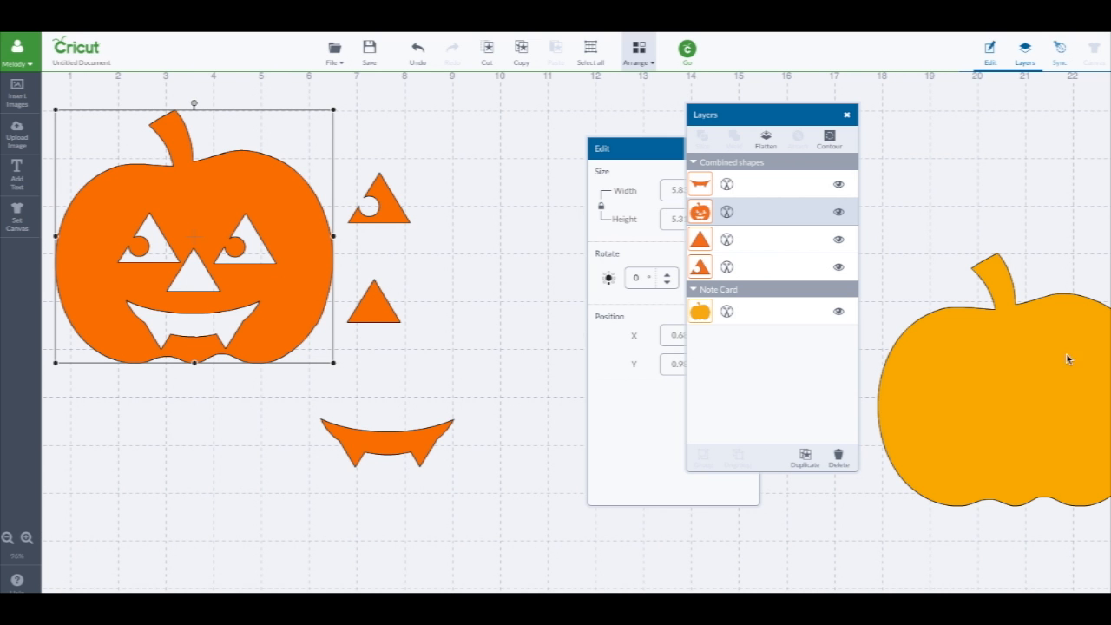
pyautogui.moveTo(1071, 375); pyautogui.dragTo(317, 245)
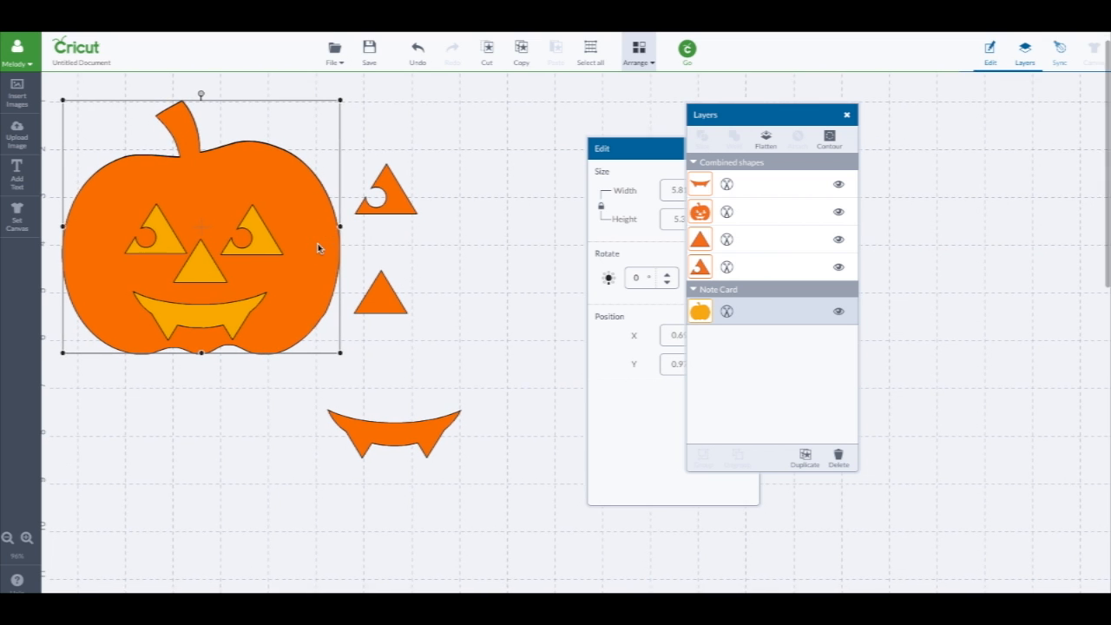
pyautogui.click(471, 235)
pyautogui.moveTo(387, 196); pyautogui.dragTo(462, 349)
pyautogui.moveTo(402, 309); pyautogui.dragTo(460, 410)
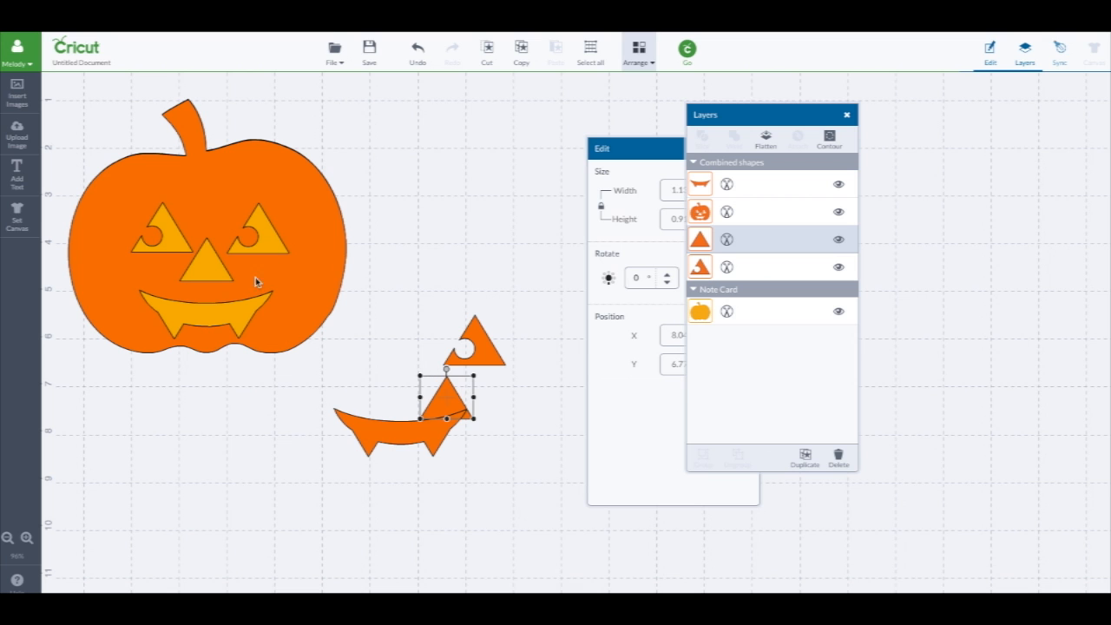
# Flatten the carved orange pumpkin and the yellow pumpkin into one printable image and shift it slightly to the right.
pyautogui.click(766, 139)
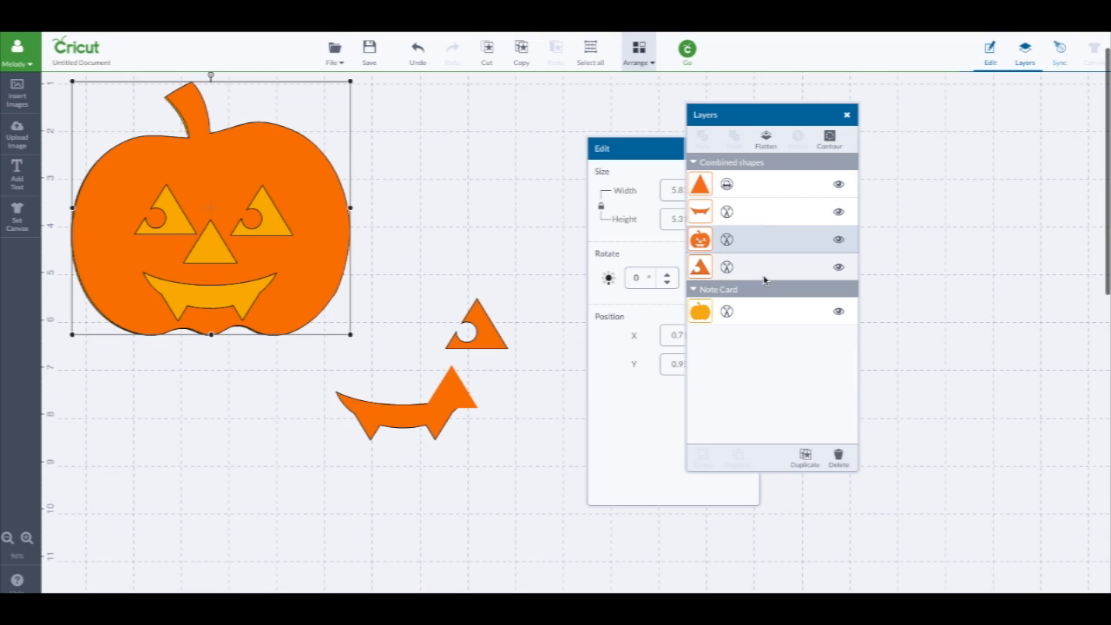
pyautogui.click(775, 319)
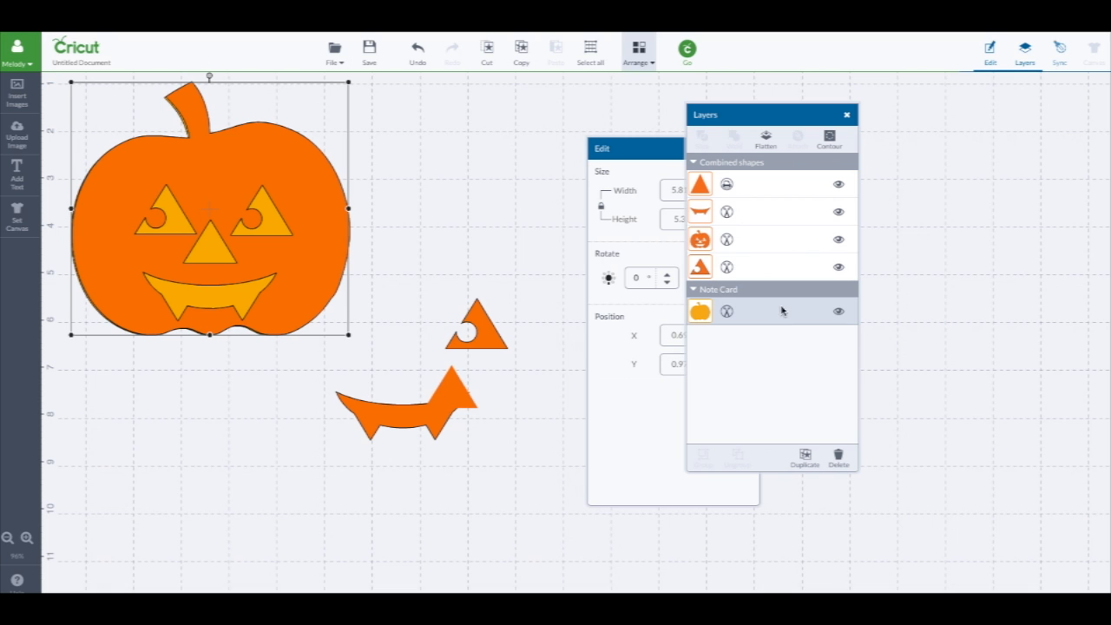
pyautogui.keyDown('shift'); pyautogui.click(766, 243); pyautogui.keyUp('shift')
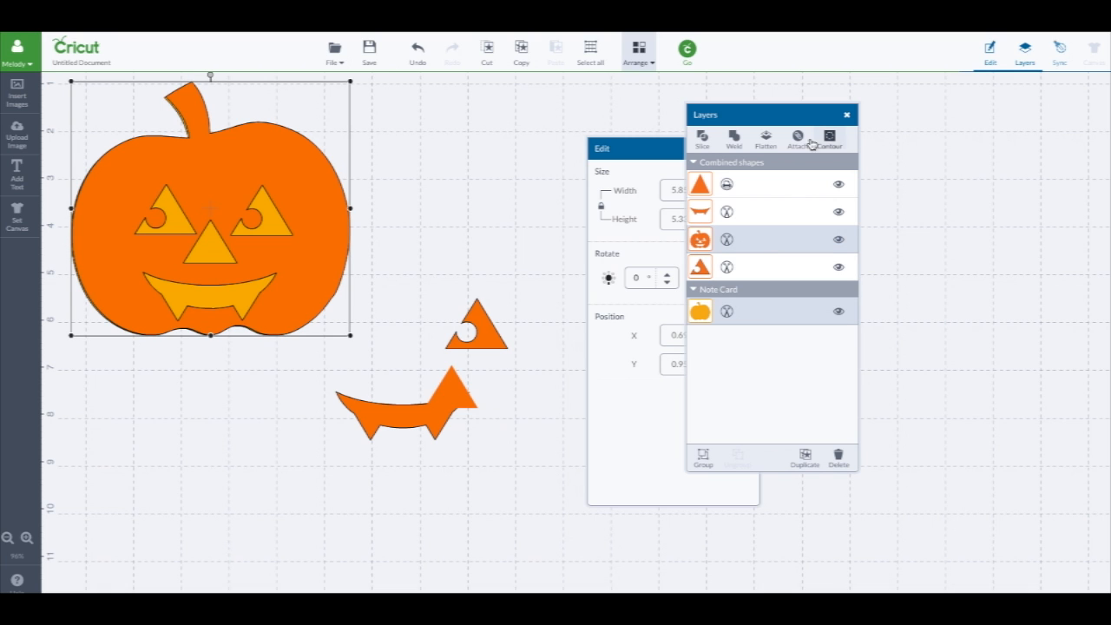
pyautogui.click(767, 140)
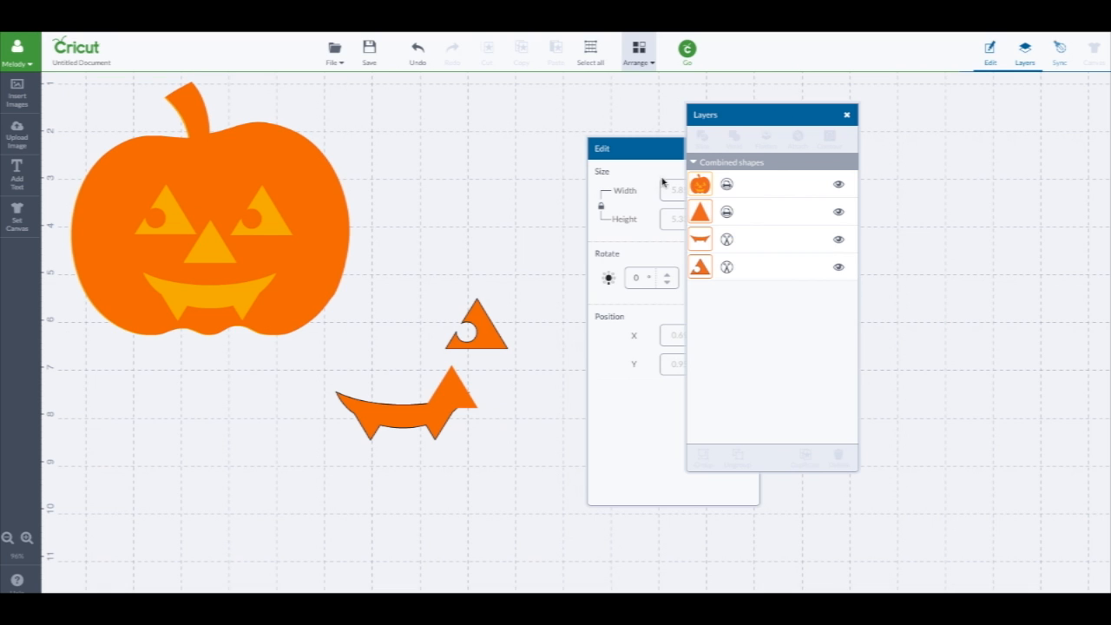
pyautogui.moveTo(326, 257); pyautogui.dragTo(360, 261)
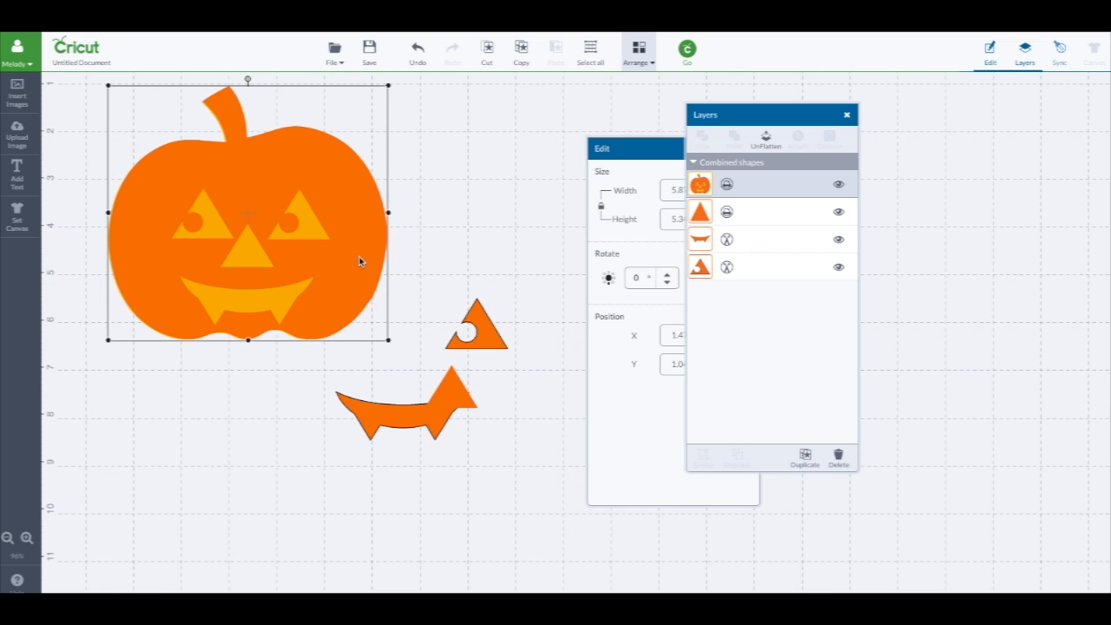
pyautogui.moveTo(360, 261); pyautogui.dragTo(360, 260)
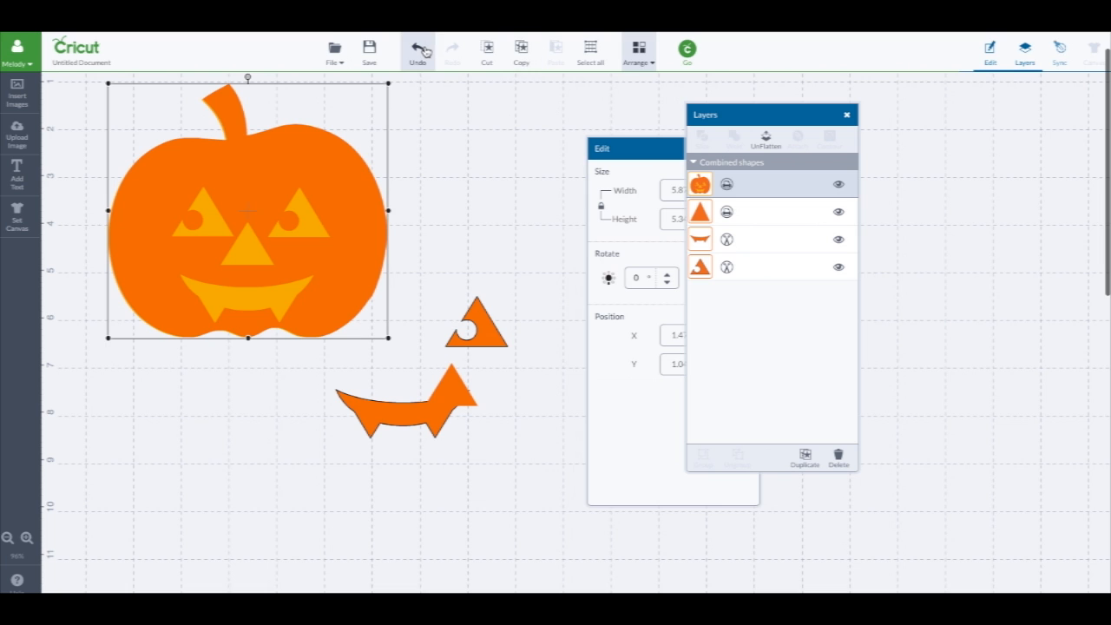
# Unflatten the pumpkin image and offset the carved orange pumpkin slightly left of the yellow one.
pyautogui.click(767, 140)
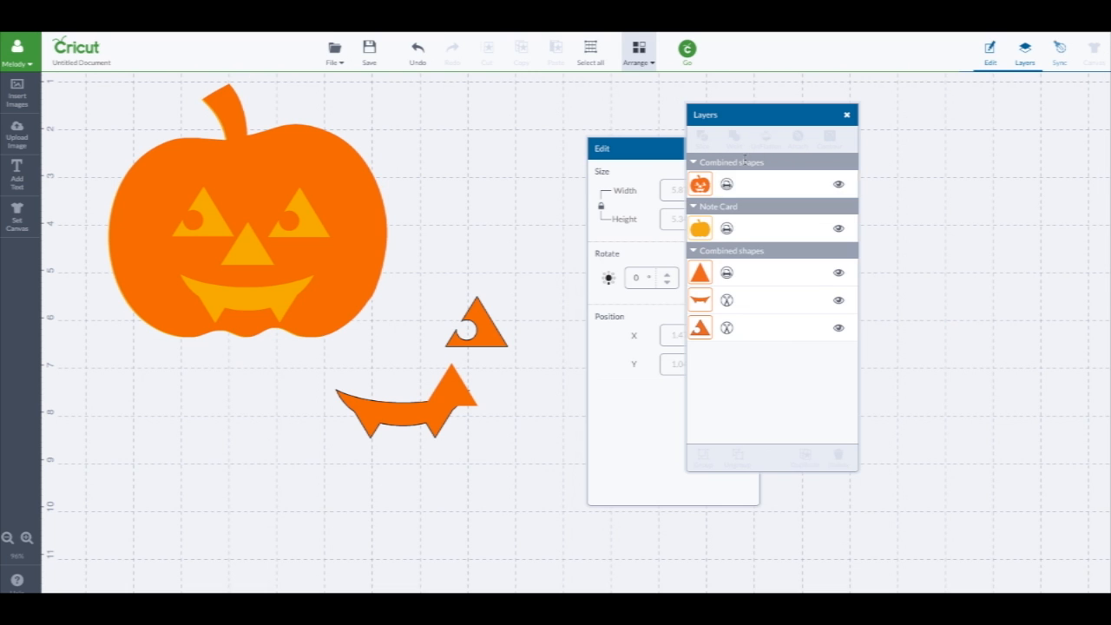
pyautogui.click(384, 228)
pyautogui.moveTo(360, 226)
pyautogui.mouseDown()
pyautogui.moveTo(530, 198)
pyautogui.moveTo(346, 212)
pyautogui.mouseUp()
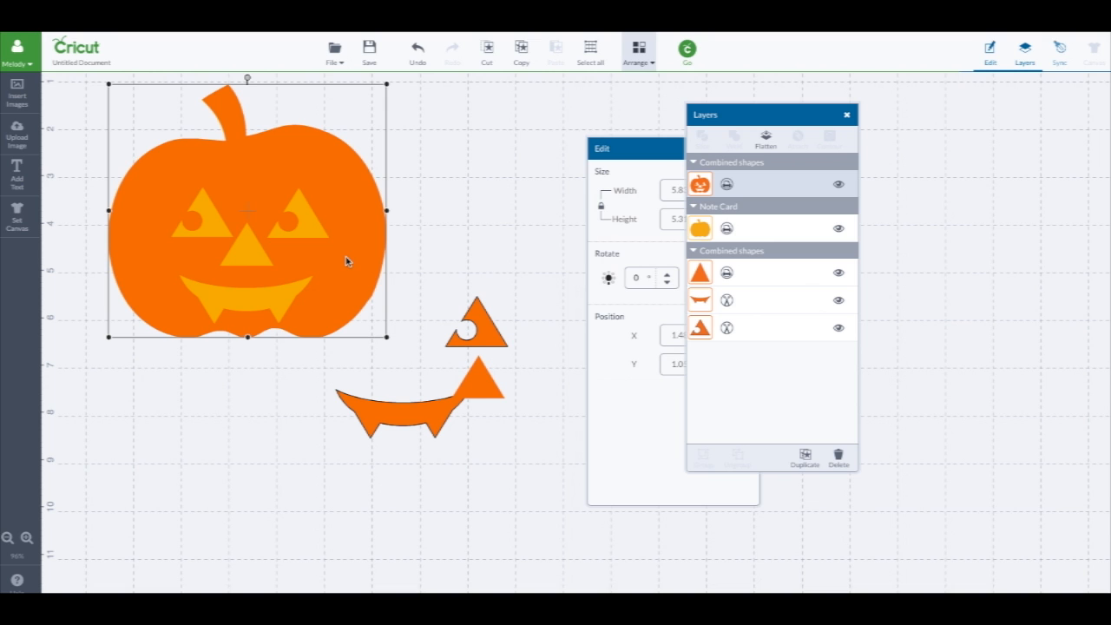
pyautogui.moveTo(345, 261)
pyautogui.mouseDown()
pyautogui.moveTo(324, 251)
pyautogui.moveTo(334, 258)
pyautogui.mouseUp()
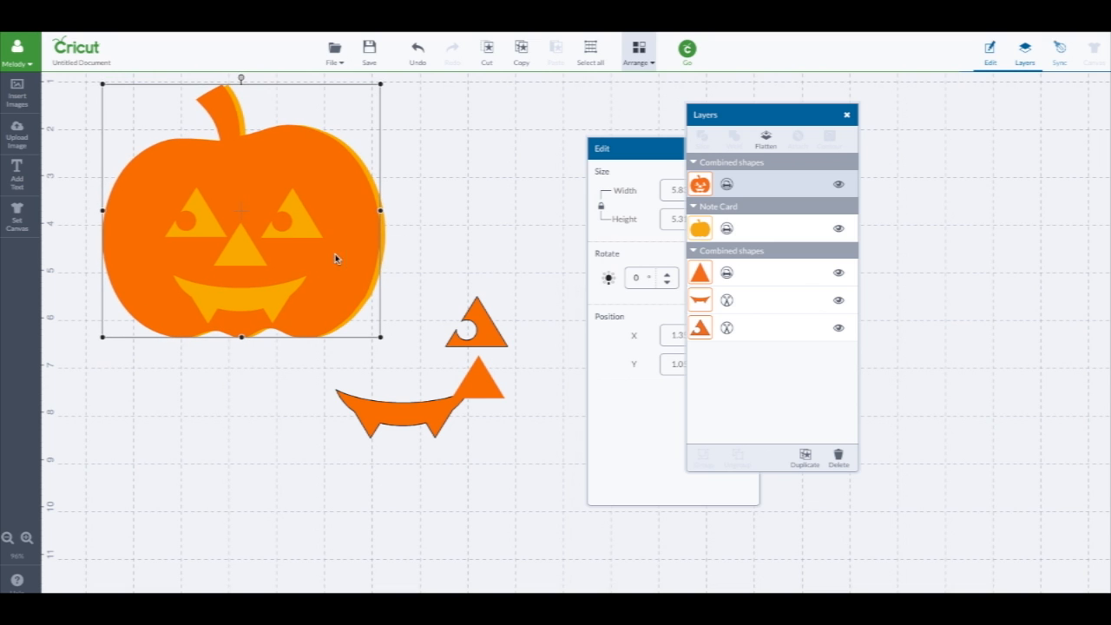
# Insert the scalloped oval from the Cricut Craft Room Basics images and duplicate it to make three ovals.
pyautogui.click(12, 100)
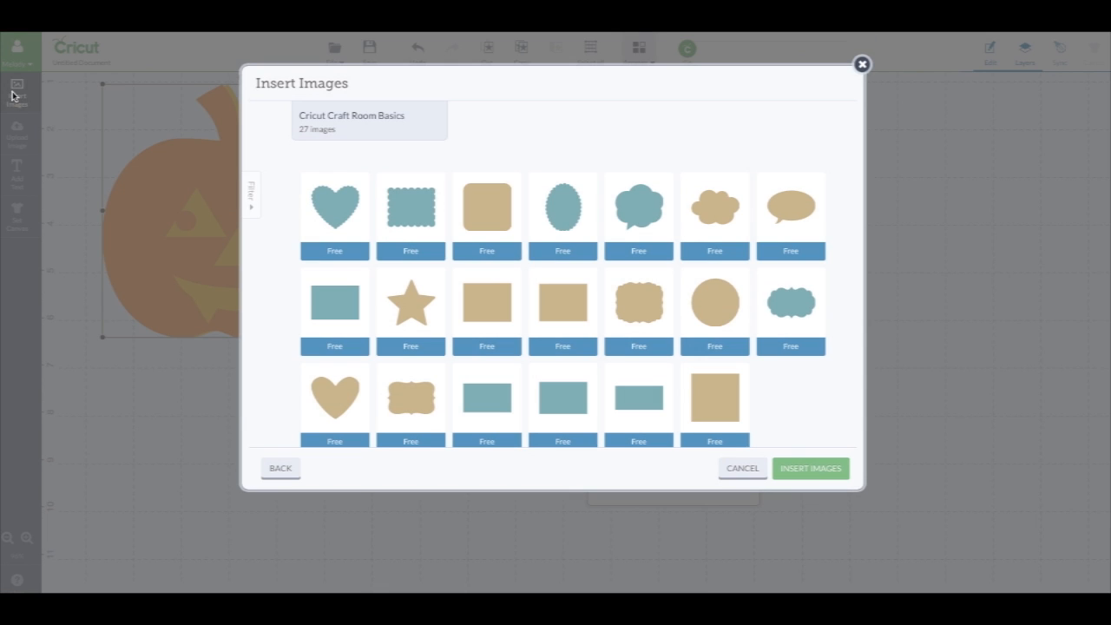
pyautogui.click(568, 223)
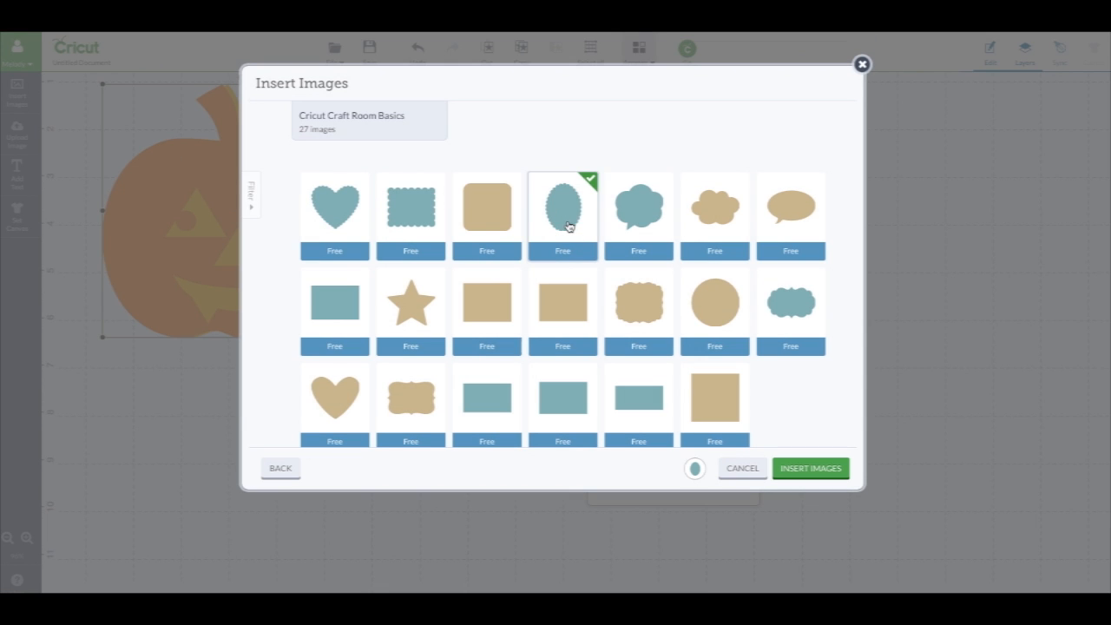
pyautogui.click(814, 469)
pyautogui.moveTo(372, 367); pyautogui.dragTo(282, 406)
pyautogui.click(805, 454)
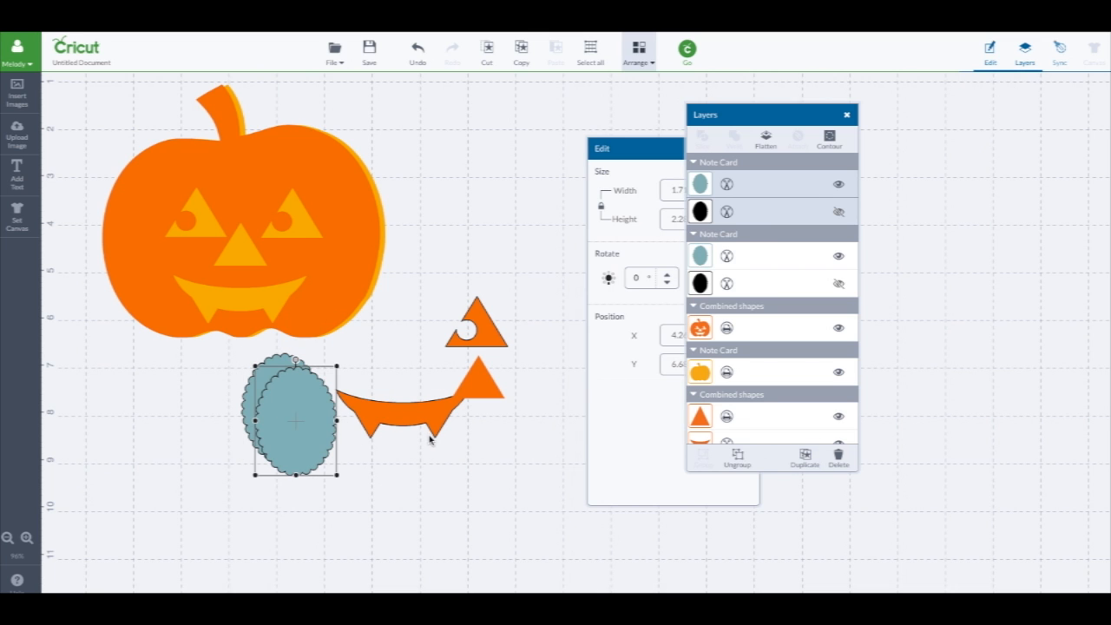
pyautogui.hotkey('ctrl', 'd')
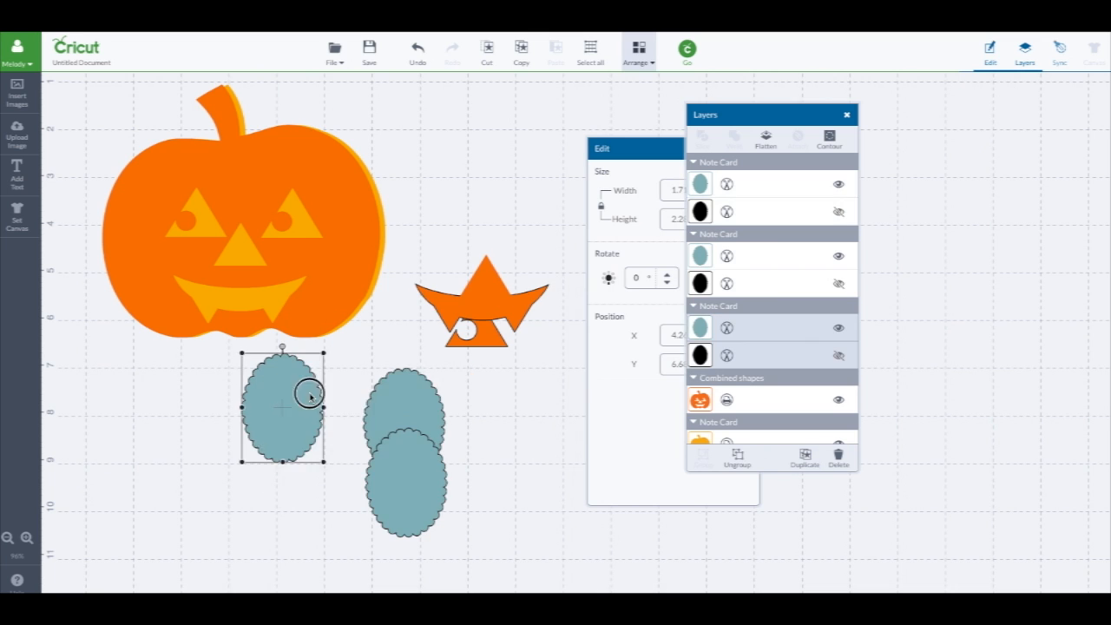
# Arrange the three scalloped ovals in an overlapping vertical column below the pumpkin's lower right edge.
pyautogui.moveTo(307, 391); pyautogui.dragTo(422, 347)
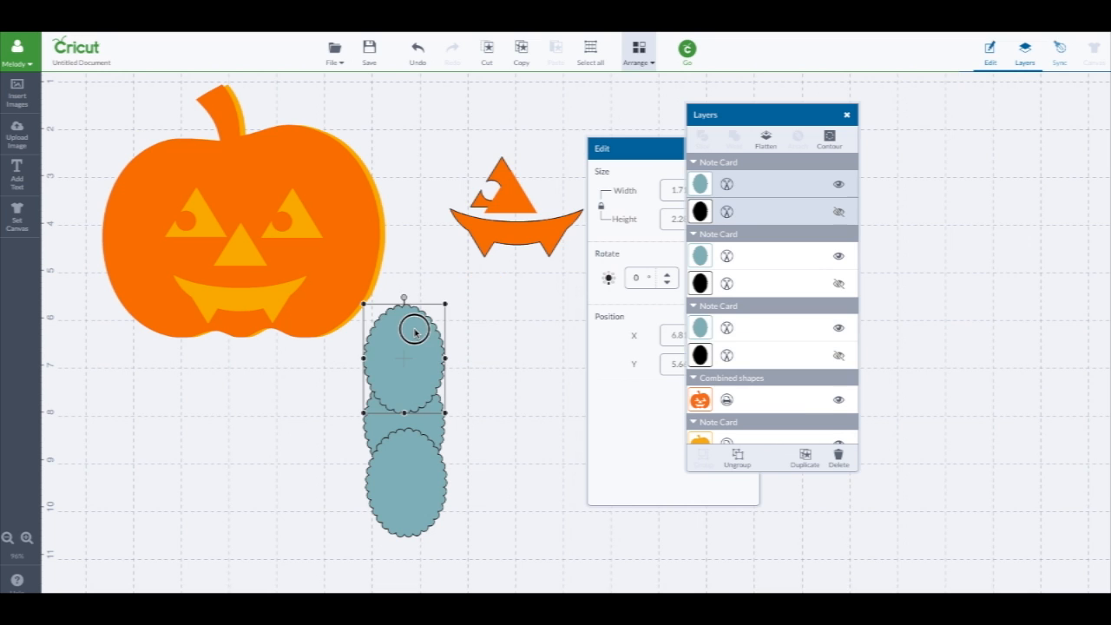
pyautogui.moveTo(414, 322); pyautogui.dragTo(409, 367)
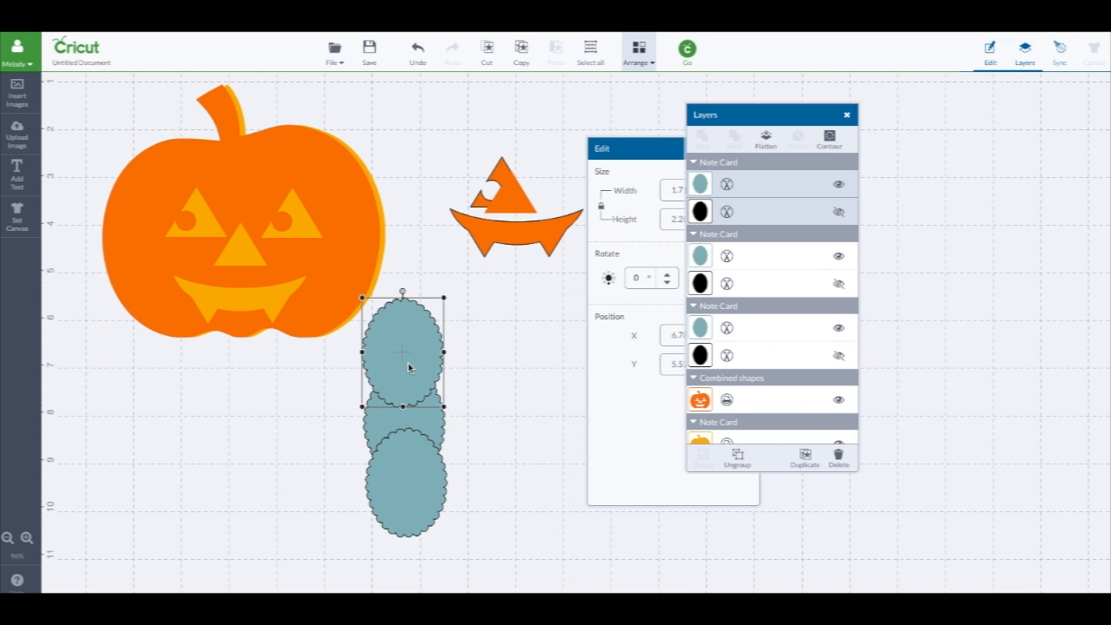
pyautogui.moveTo(405, 450); pyautogui.dragTo(407, 455)
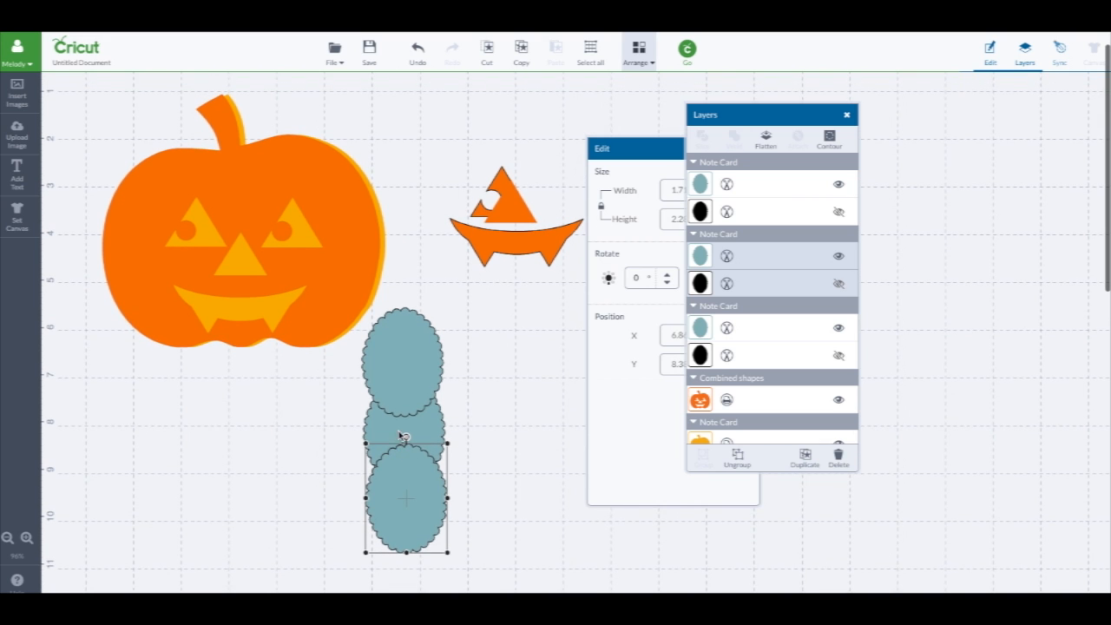
# Slice the middle and bottom ovals with each other and select the remaining middle piece.
pyautogui.keyDown('shift'); pyautogui.click(431, 426); pyautogui.keyUp('shift')
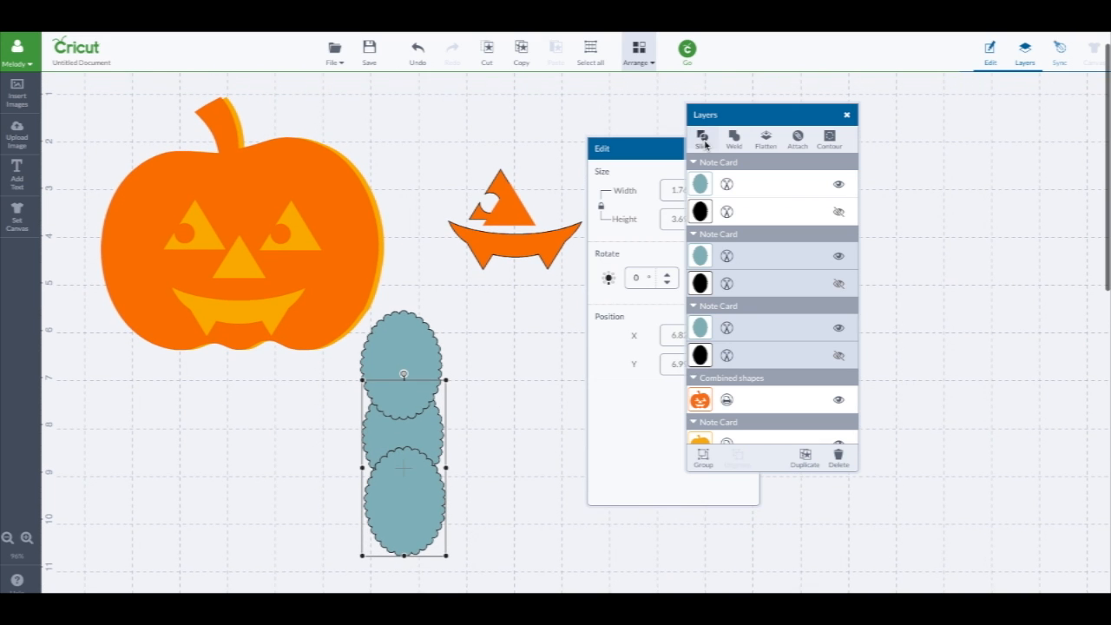
pyautogui.click(489, 398)
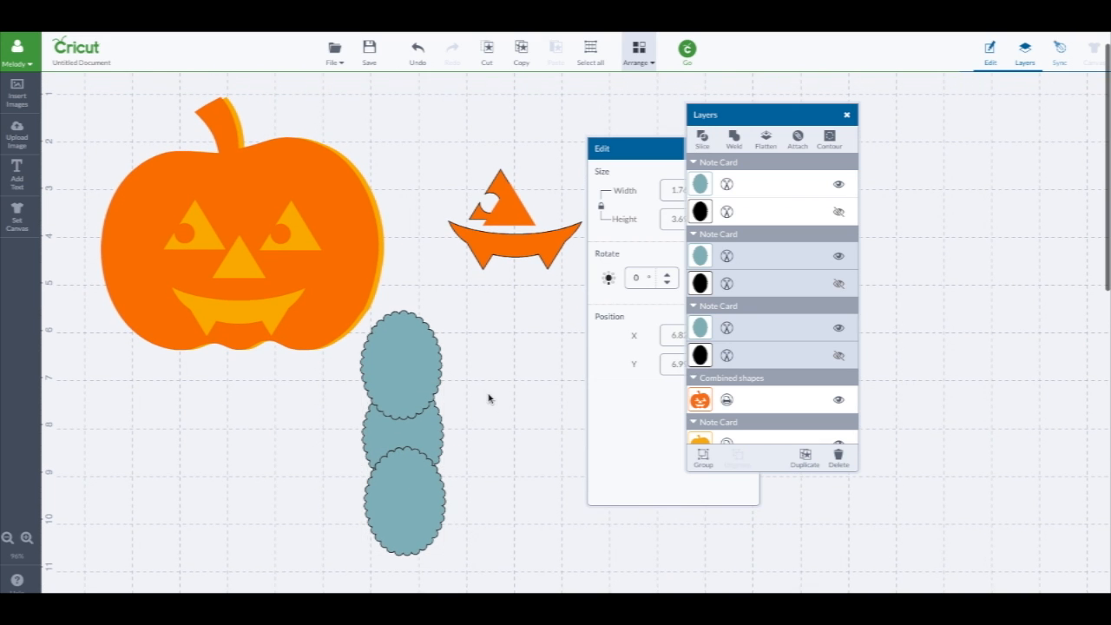
pyautogui.click(420, 414)
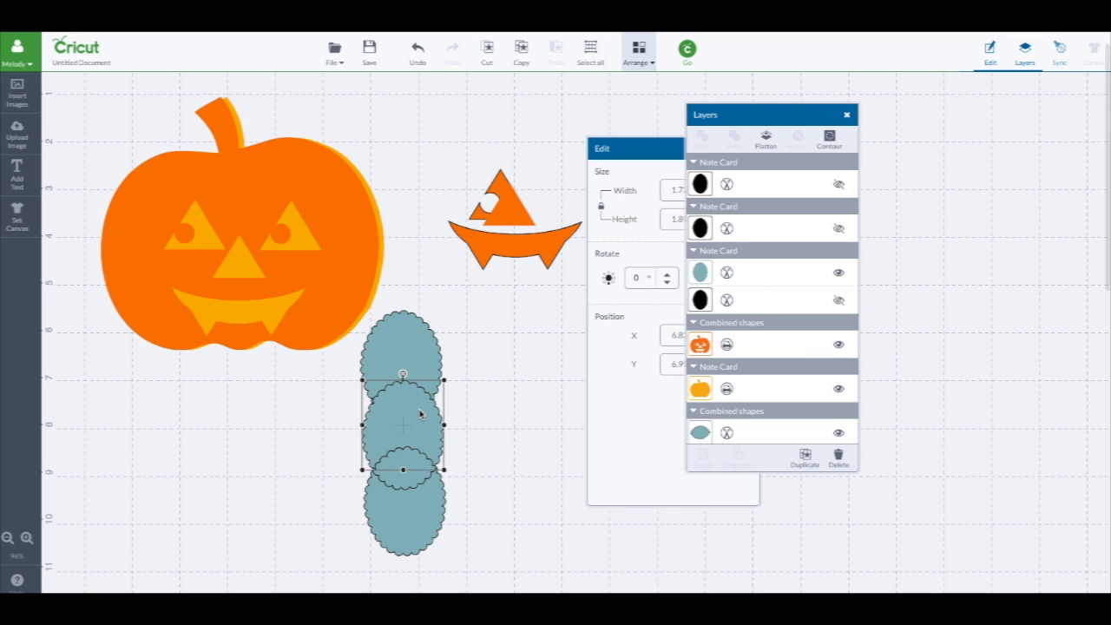
# Send the sliced middle piece to the back and slice it together with the top oval.
pyautogui.click(647, 64)
pyautogui.click(649, 92)
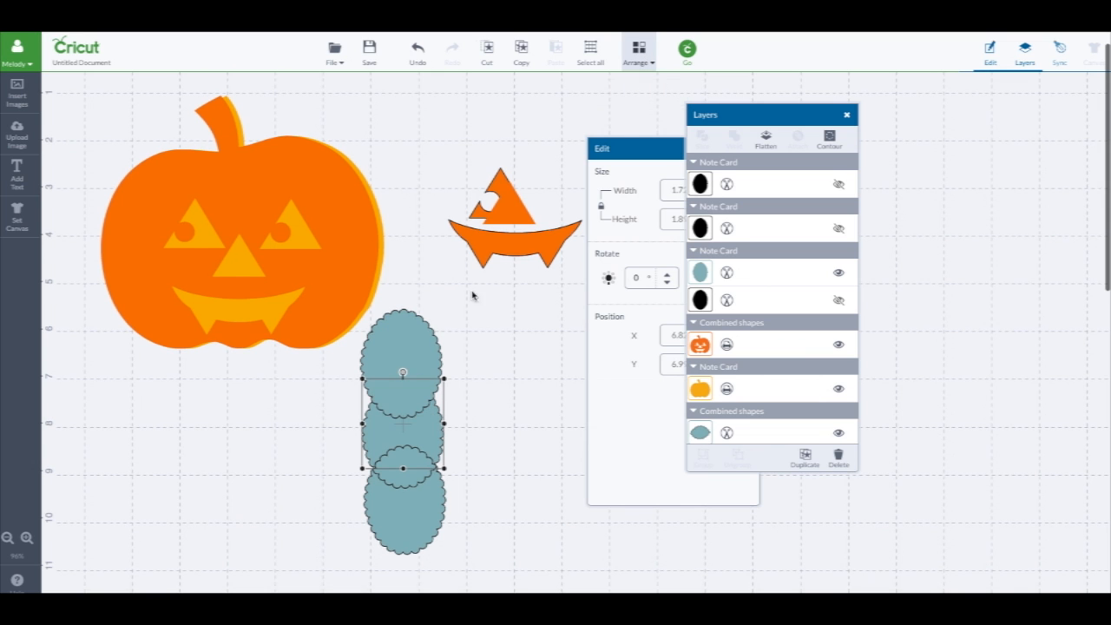
pyautogui.click(420, 360)
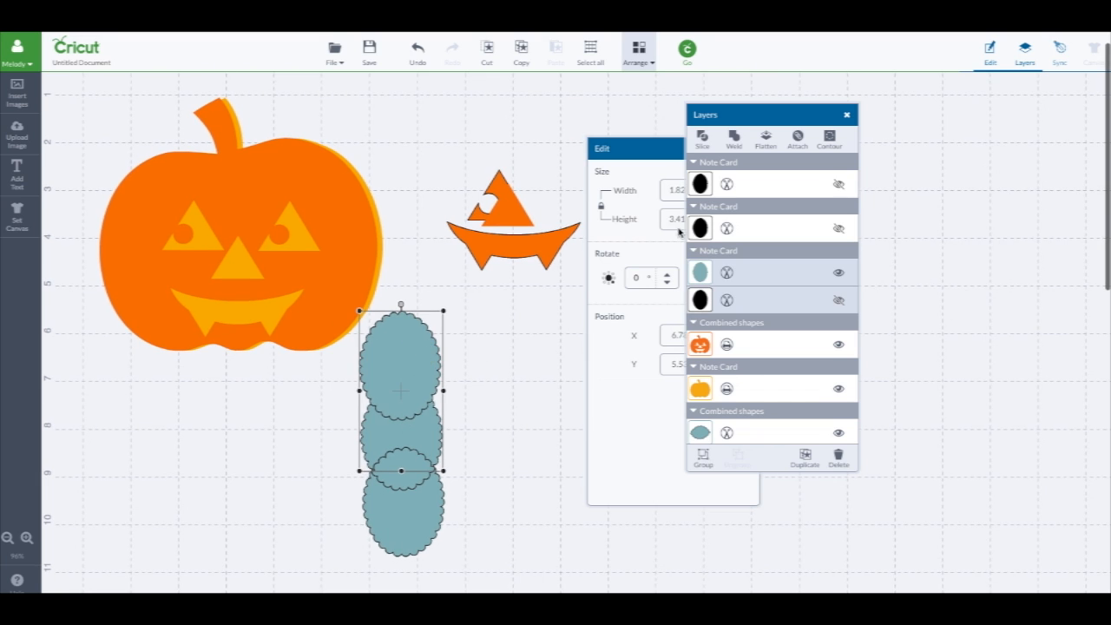
pyautogui.click(502, 452)
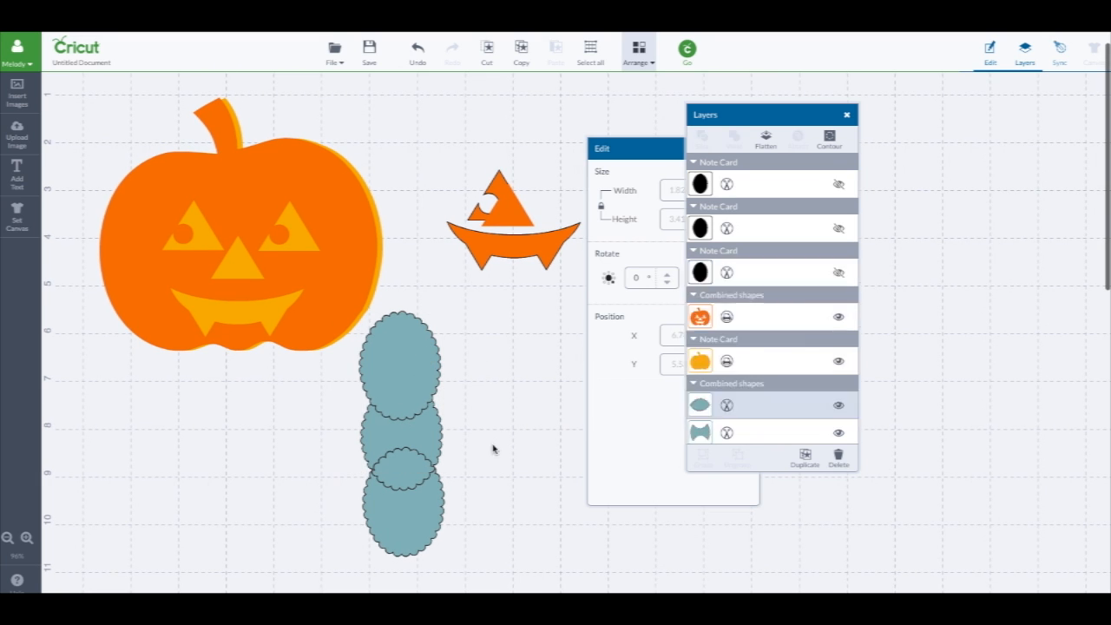
# Pull the upper overlap slice and the middle piece out of the column and rotate the top oval piece about 90°.
pyautogui.click(401, 403)
pyautogui.moveTo(401, 402); pyautogui.dragTo(504, 403)
pyautogui.click(413, 469)
pyautogui.moveTo(413, 468); pyautogui.dragTo(249, 434)
pyautogui.click(400, 354)
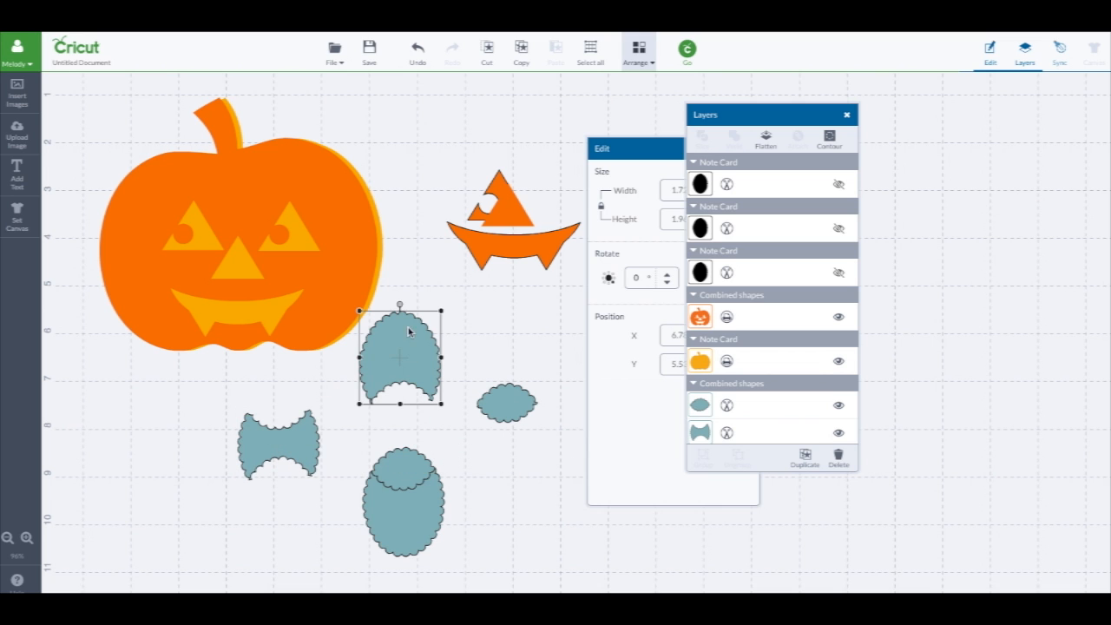
pyautogui.moveTo(399, 302); pyautogui.dragTo(431, 370)
# Separate the lower overlap slice from the bottom piece and gather the three larger pieces into an overlapping stack.
pyautogui.moveTo(412, 465); pyautogui.dragTo(485, 450)
pyautogui.moveTo(426, 508); pyautogui.dragTo(400, 488)
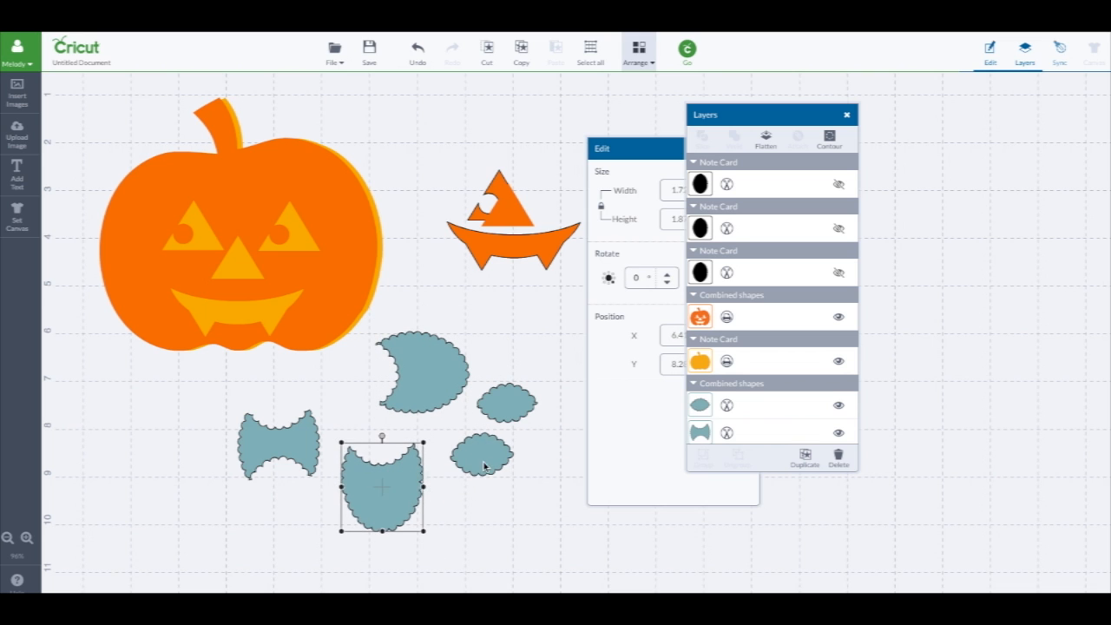
pyautogui.moveTo(484, 460); pyautogui.dragTo(480, 474)
pyautogui.moveTo(256, 434); pyautogui.dragTo(357, 464)
pyautogui.moveTo(422, 380); pyautogui.dragTo(386, 439)
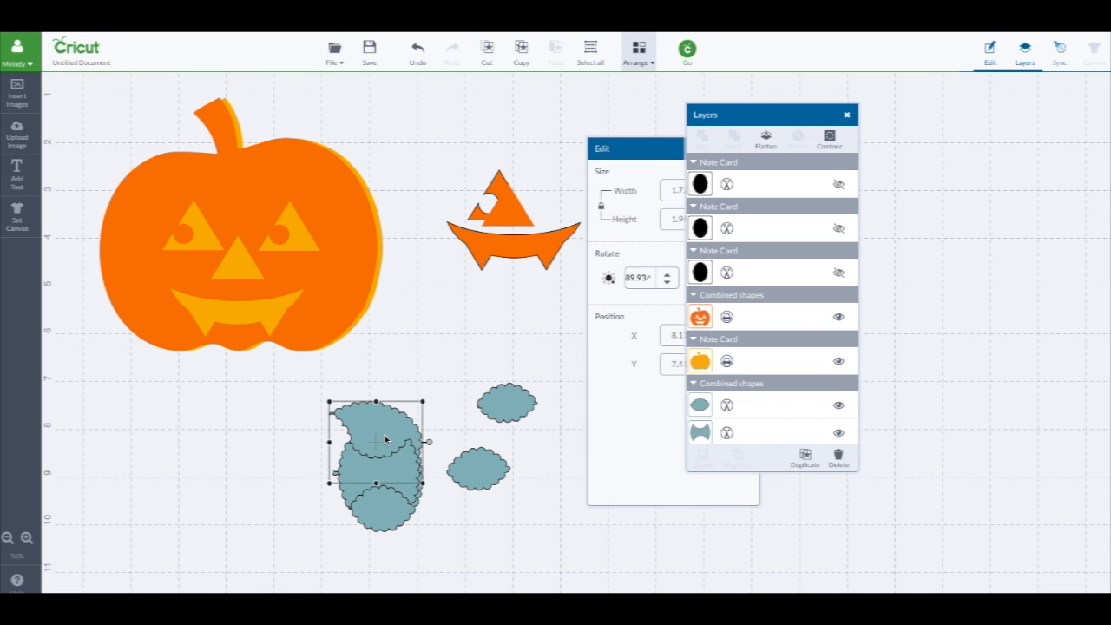
# Delete all the teal oval pieces and the leftover orange face cutouts, keeping the two pumpkins.
pyautogui.click(301, 386)
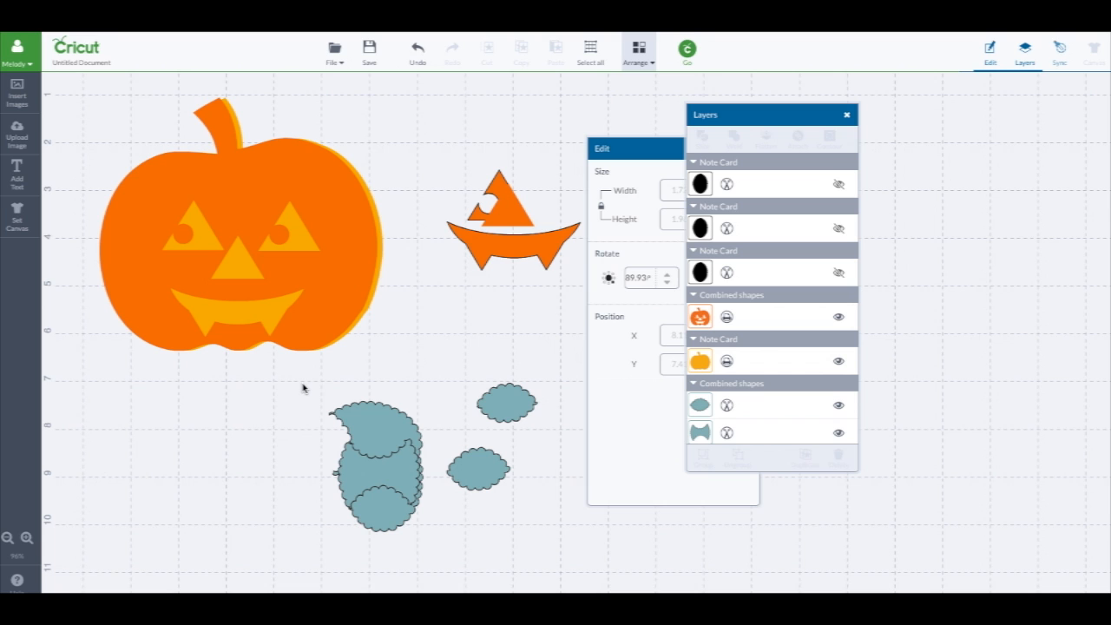
pyautogui.moveTo(293, 382); pyautogui.dragTo(567, 569)
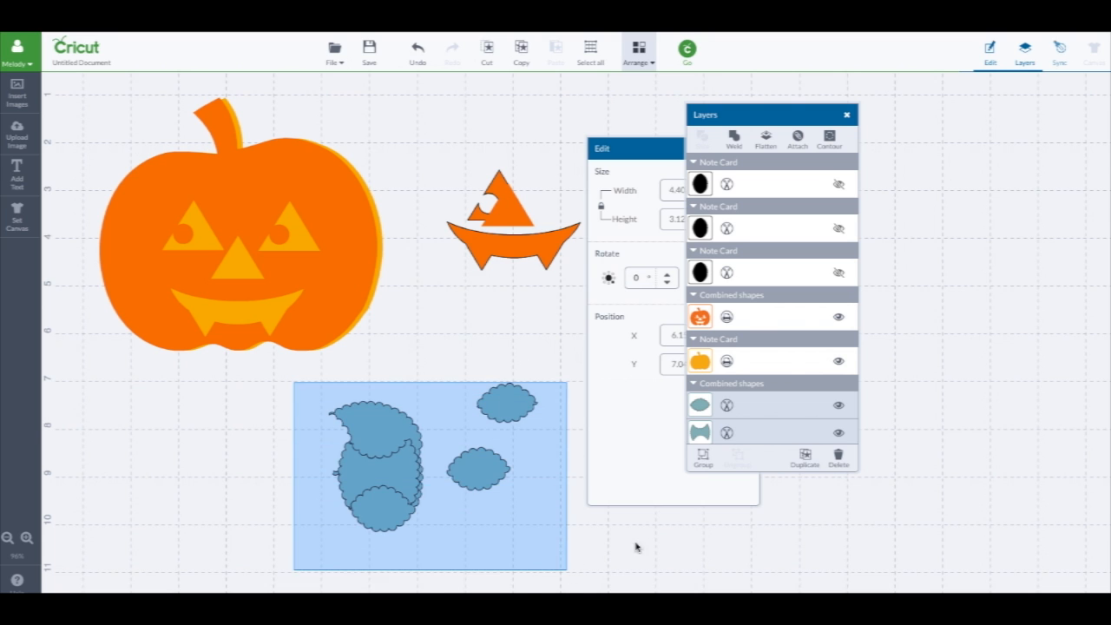
pyautogui.click(839, 451)
pyautogui.moveTo(400, 118); pyautogui.dragTo(588, 289)
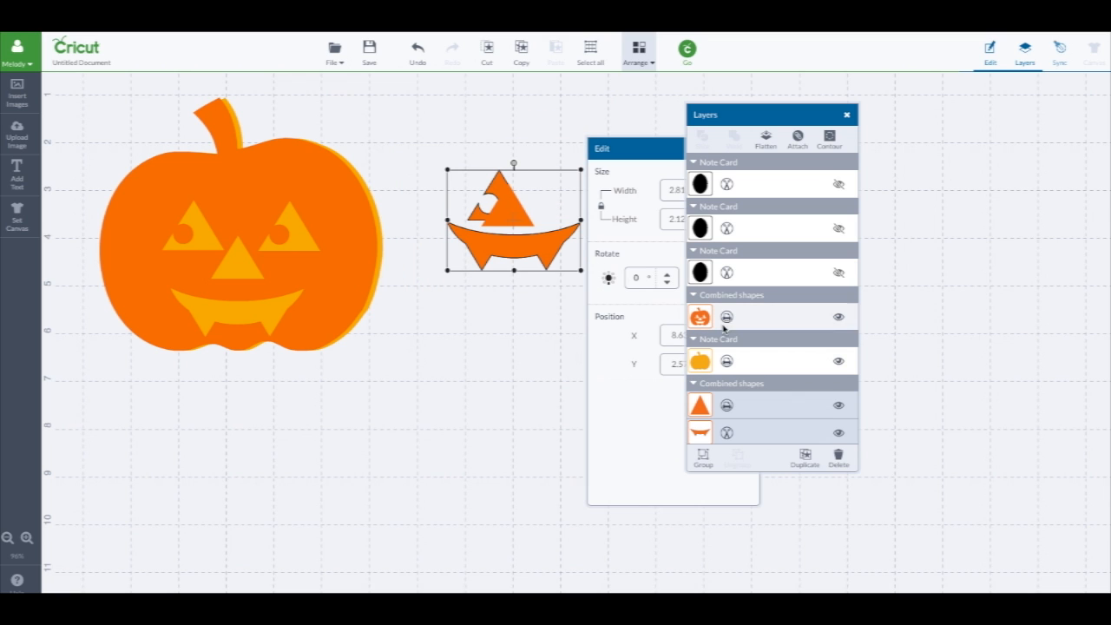
pyautogui.click(841, 455)
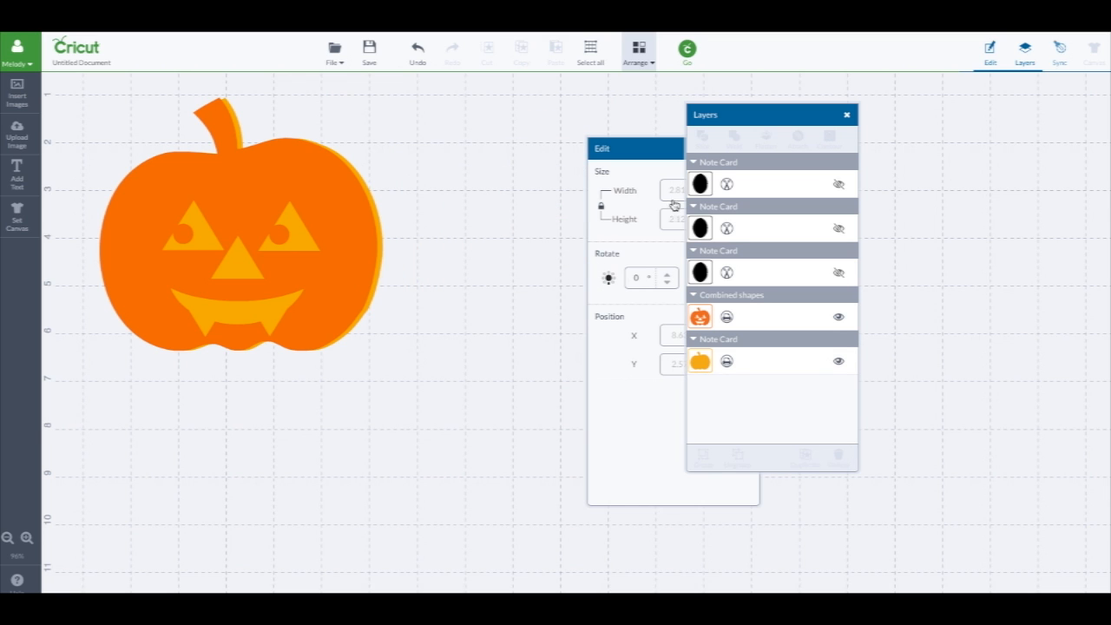
# Switch to an empty canvas and open the image upload window.
pyautogui.click(339, 54)
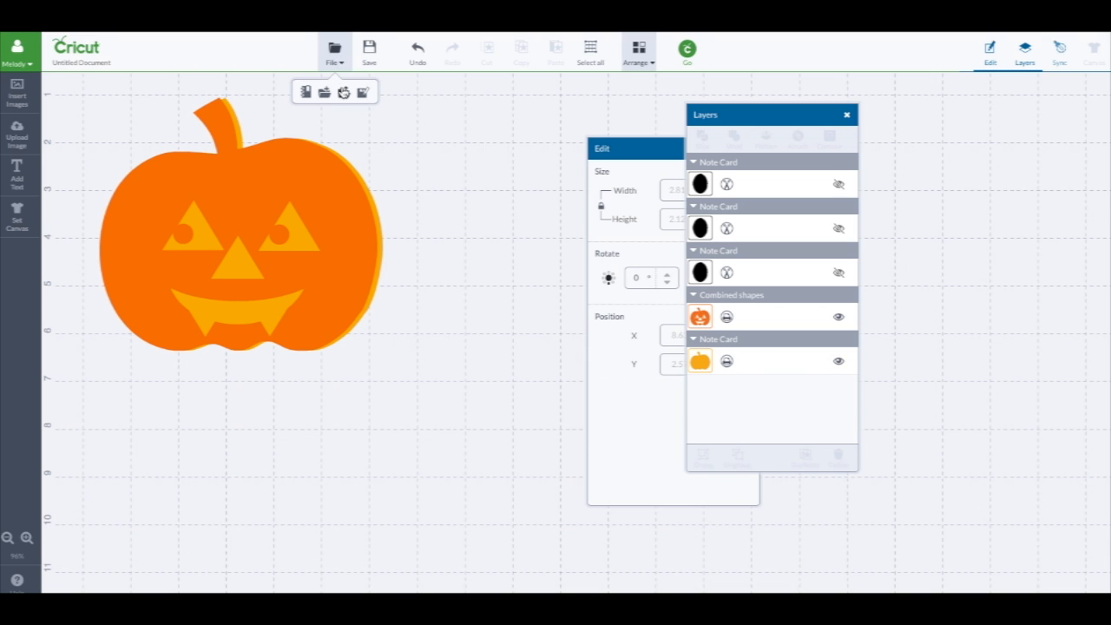
pyautogui.click(342, 91)
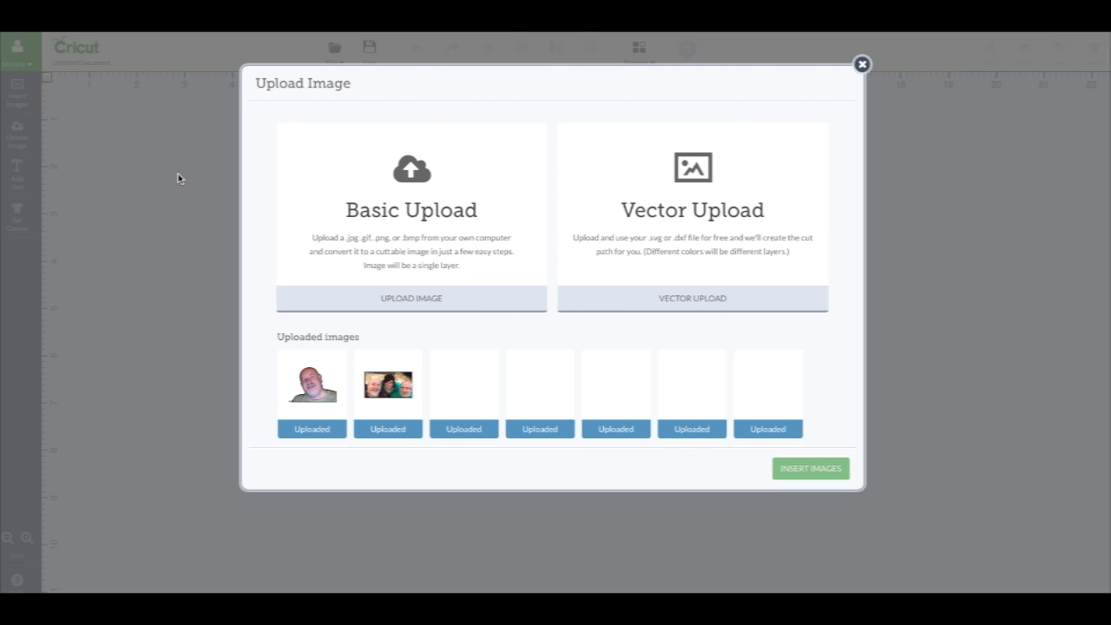